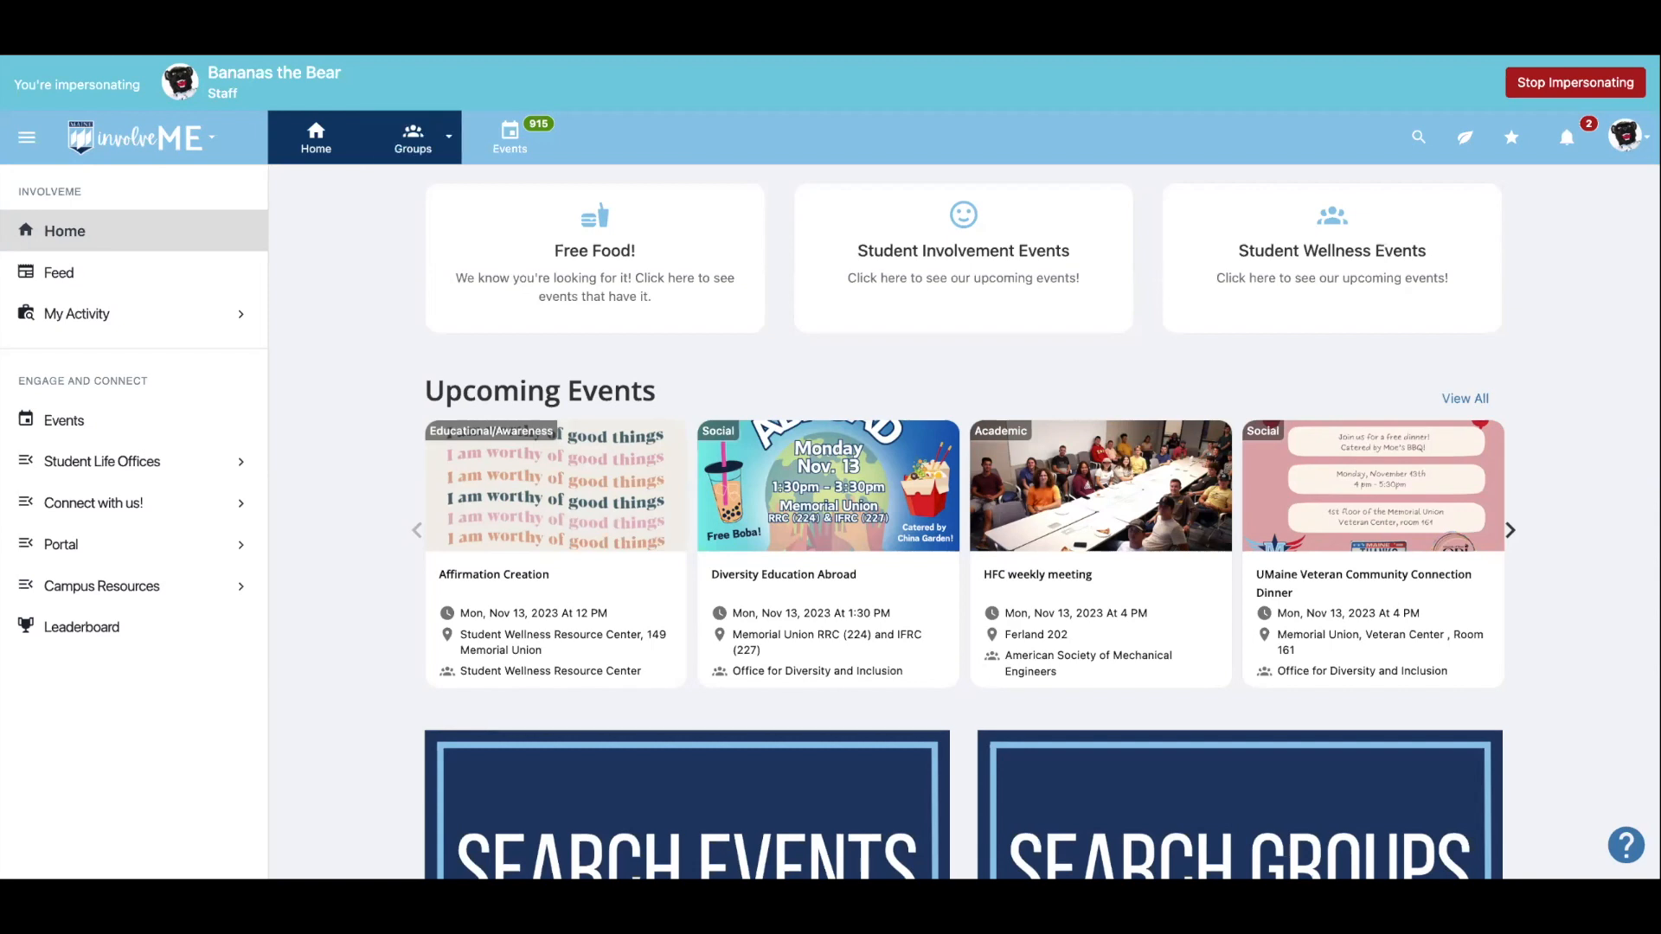
- Open the Alternative Breaks group from the list of recent groups
click(413, 137)
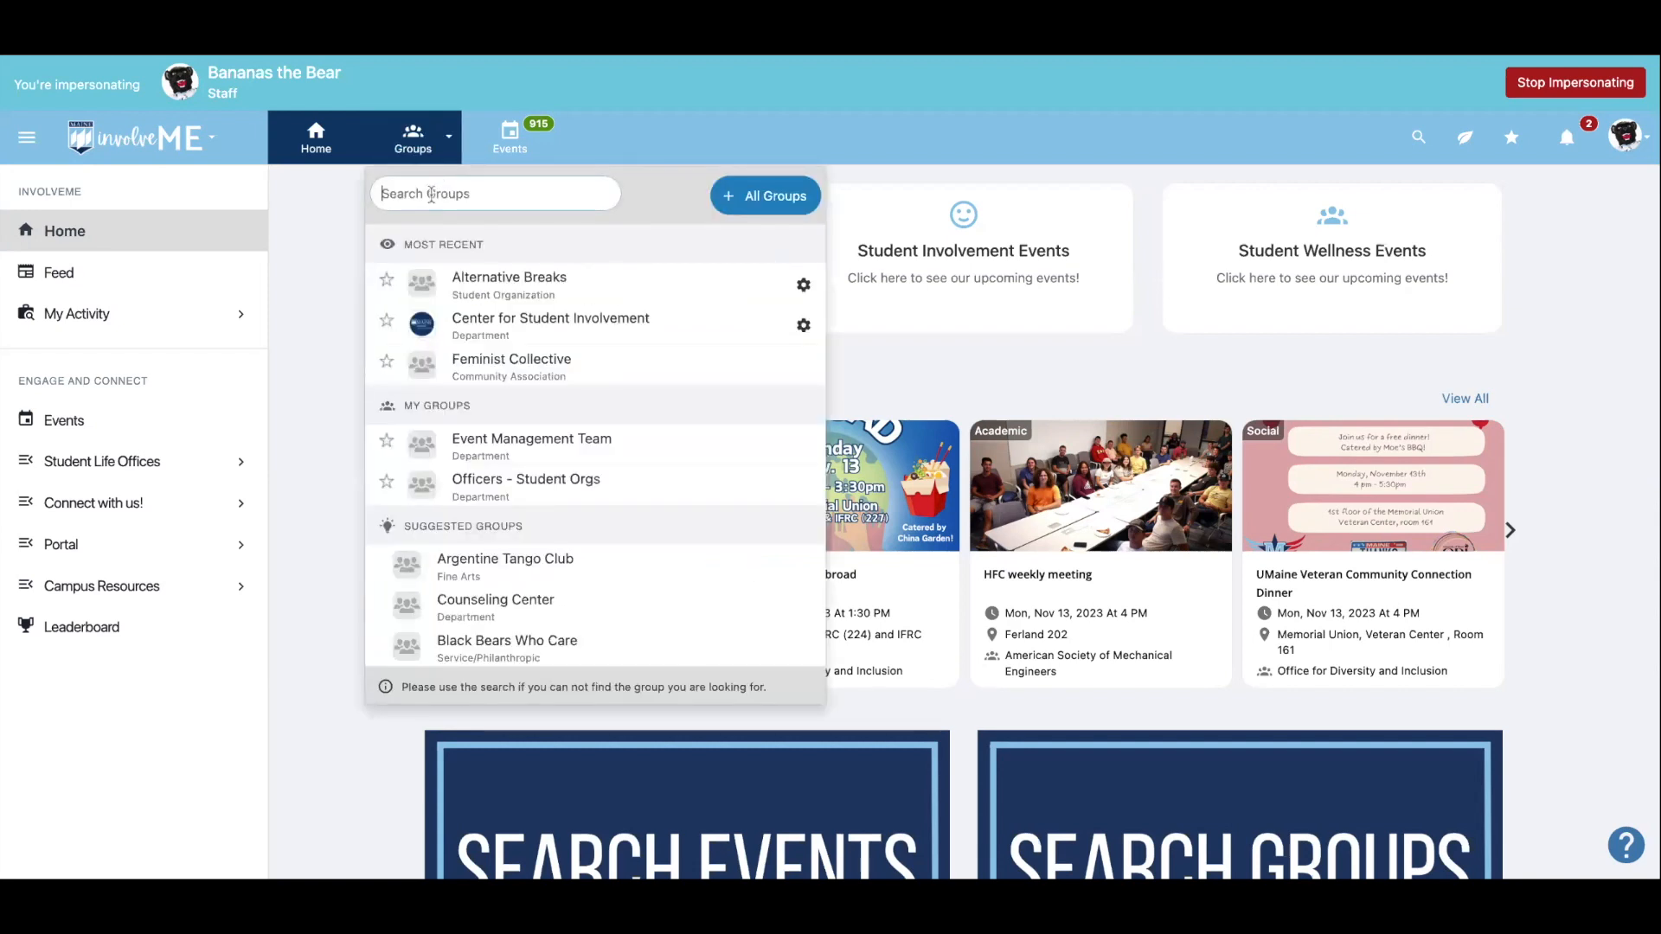
click(432, 193)
click(516, 288)
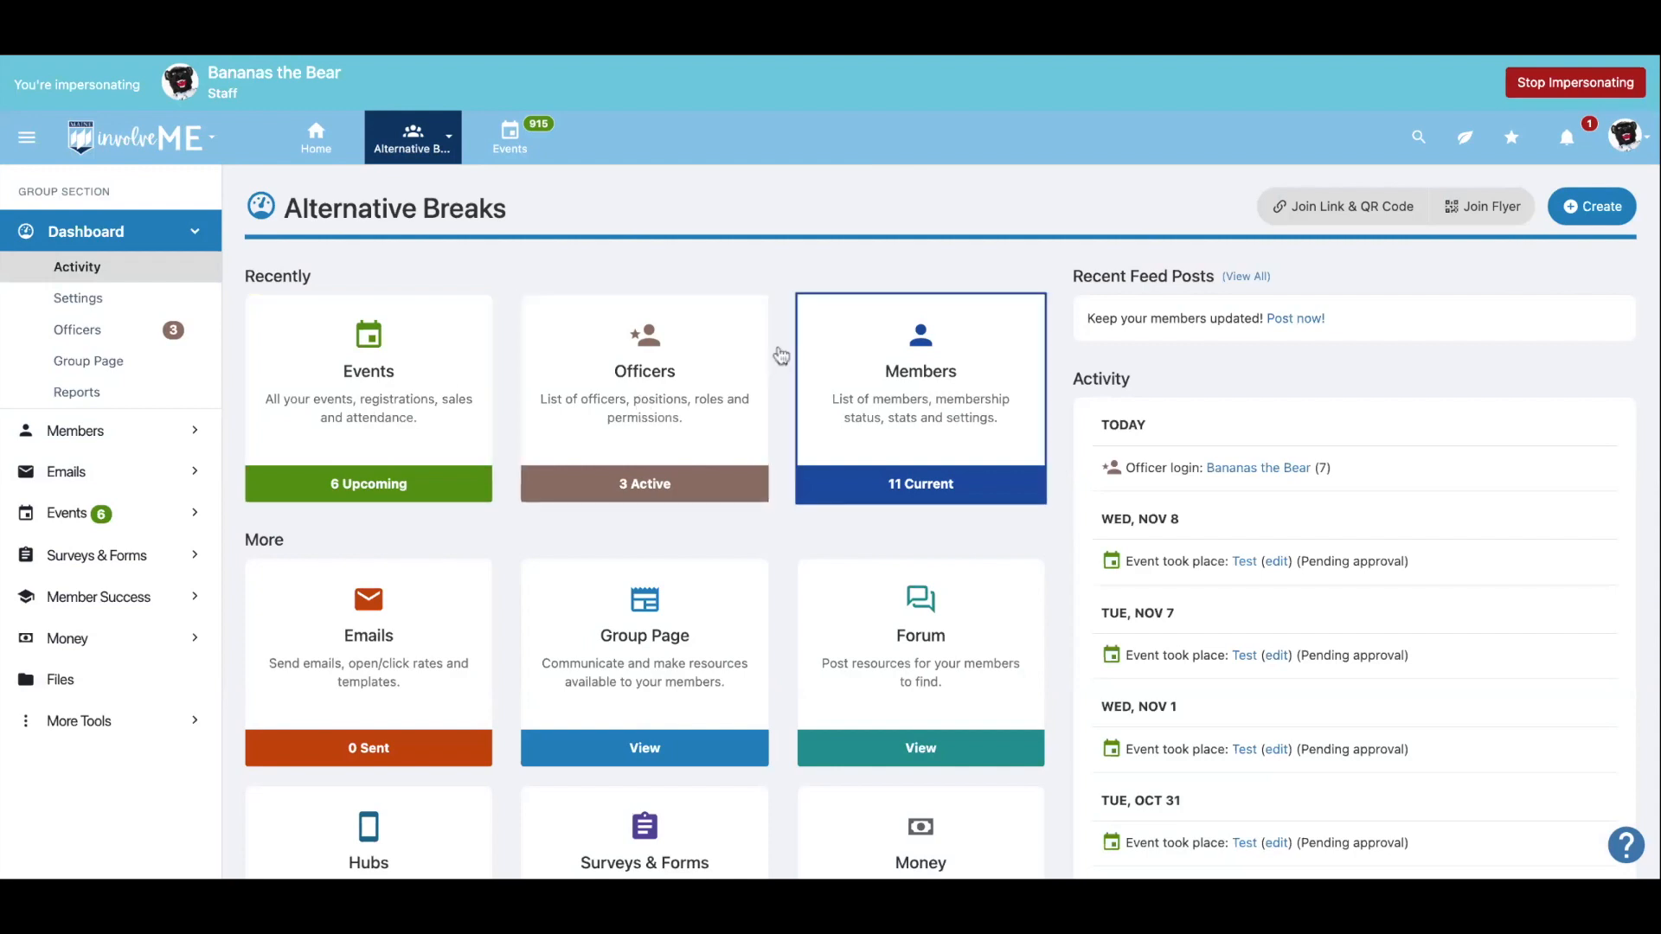
- Open the Alternative Breaks group's upcoming events and start creating a new event
scroll(409, 427, down, 1)
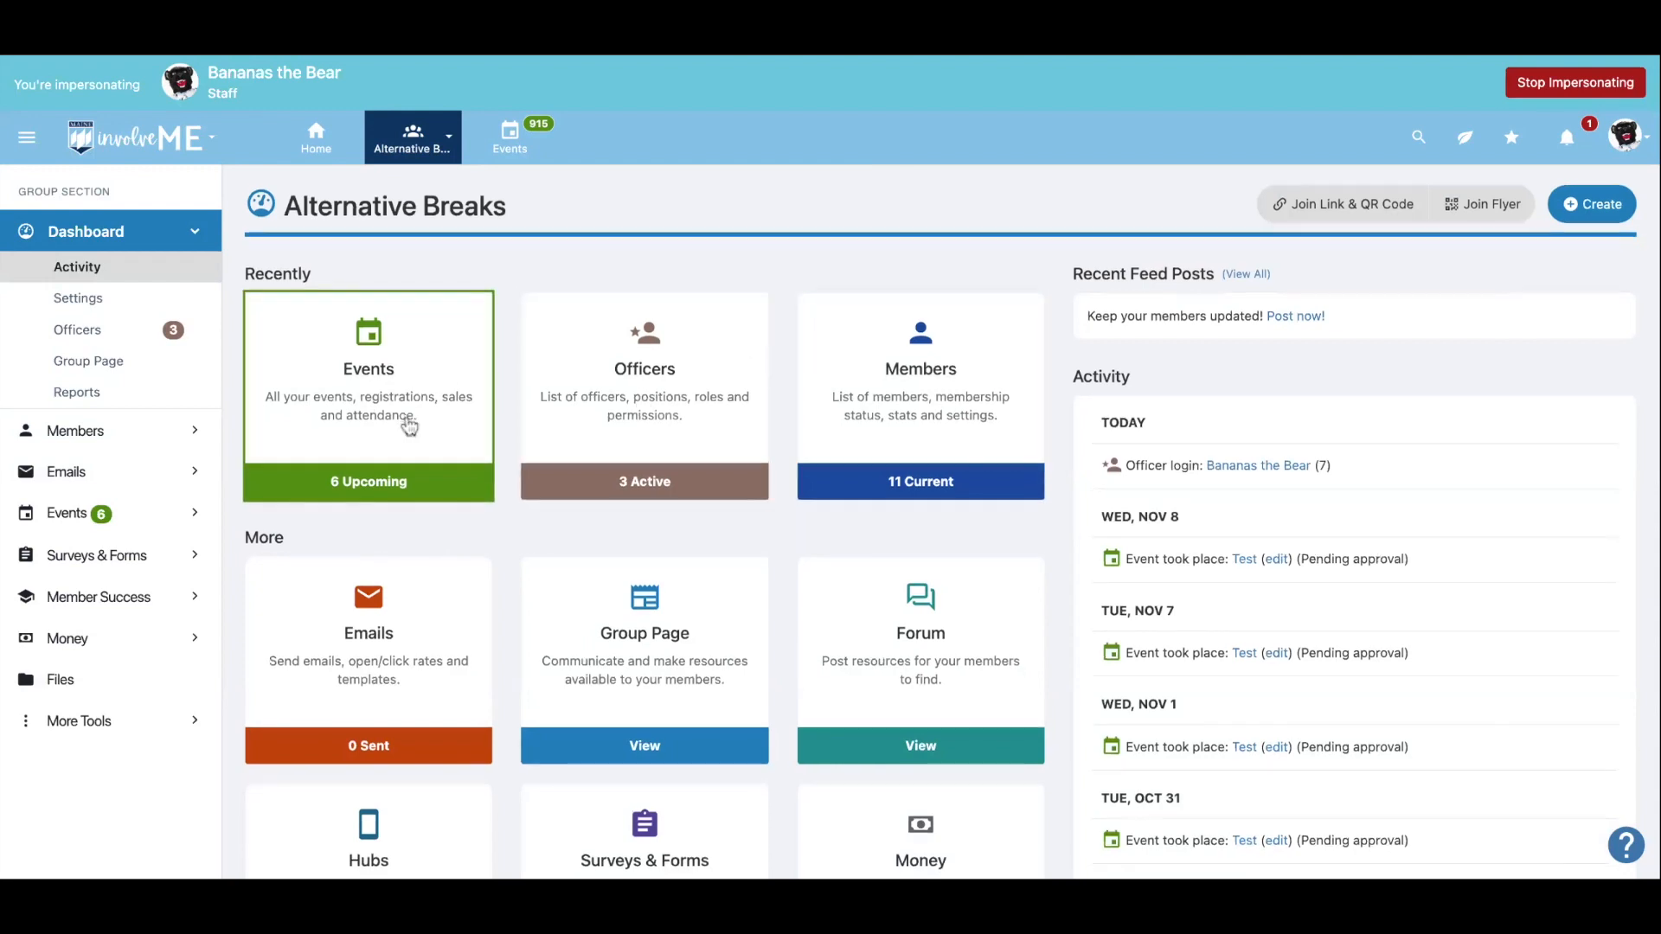
scroll(409, 428, down, 5)
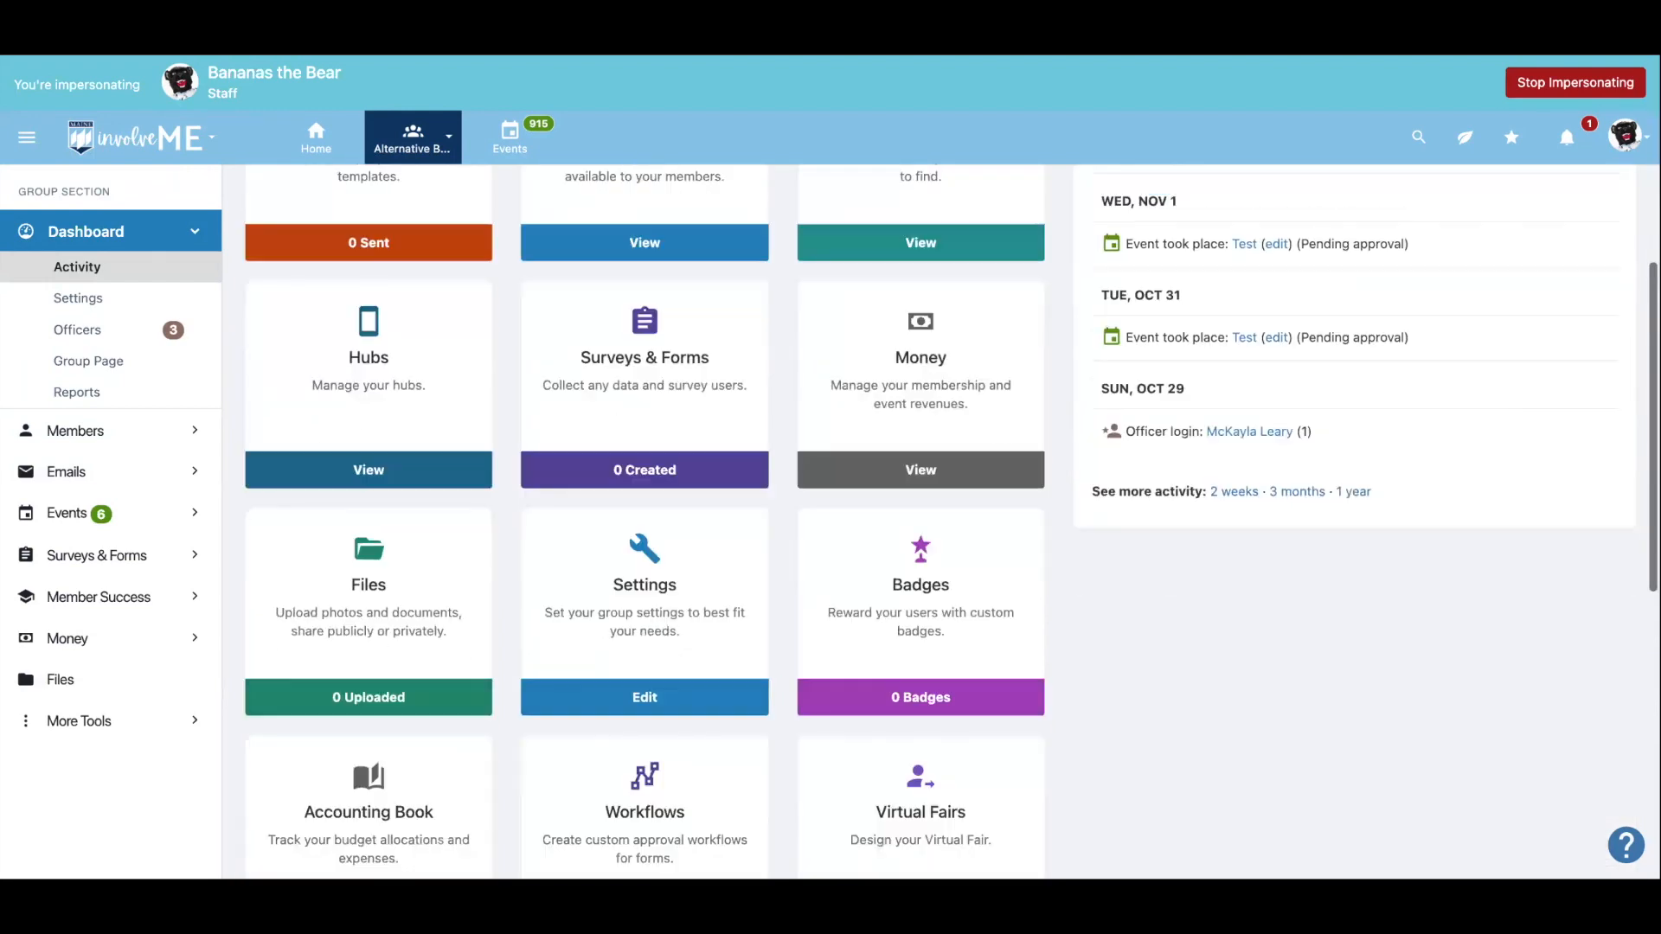
scroll(381, 389, up, 6)
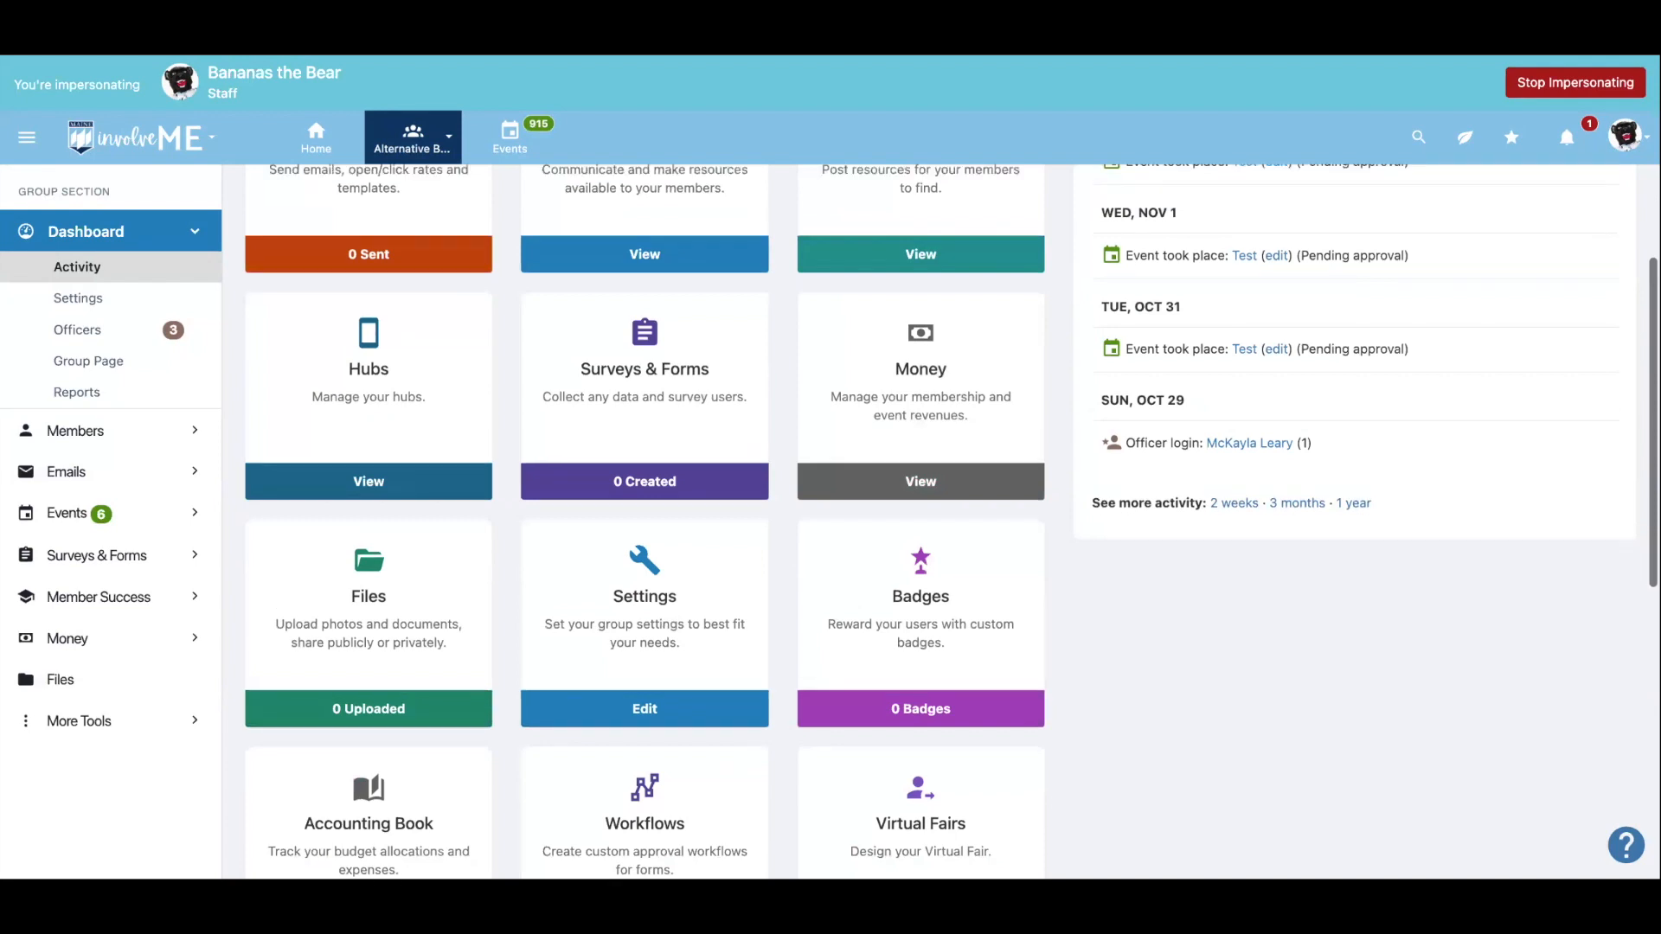
click(382, 389)
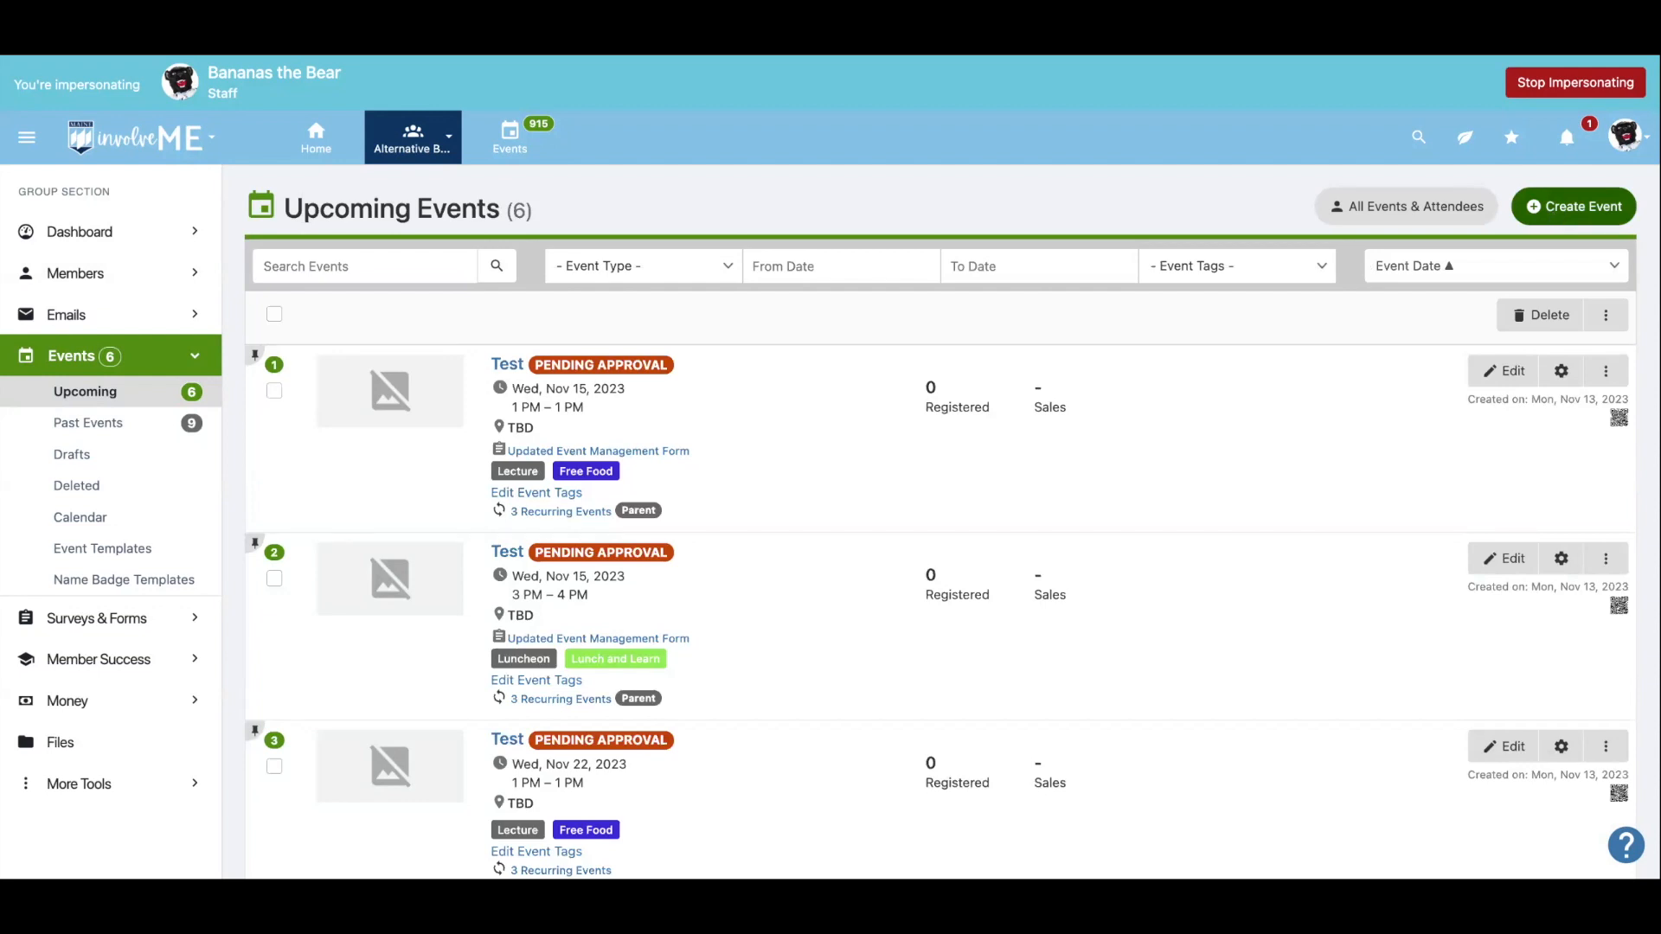
click(1573, 207)
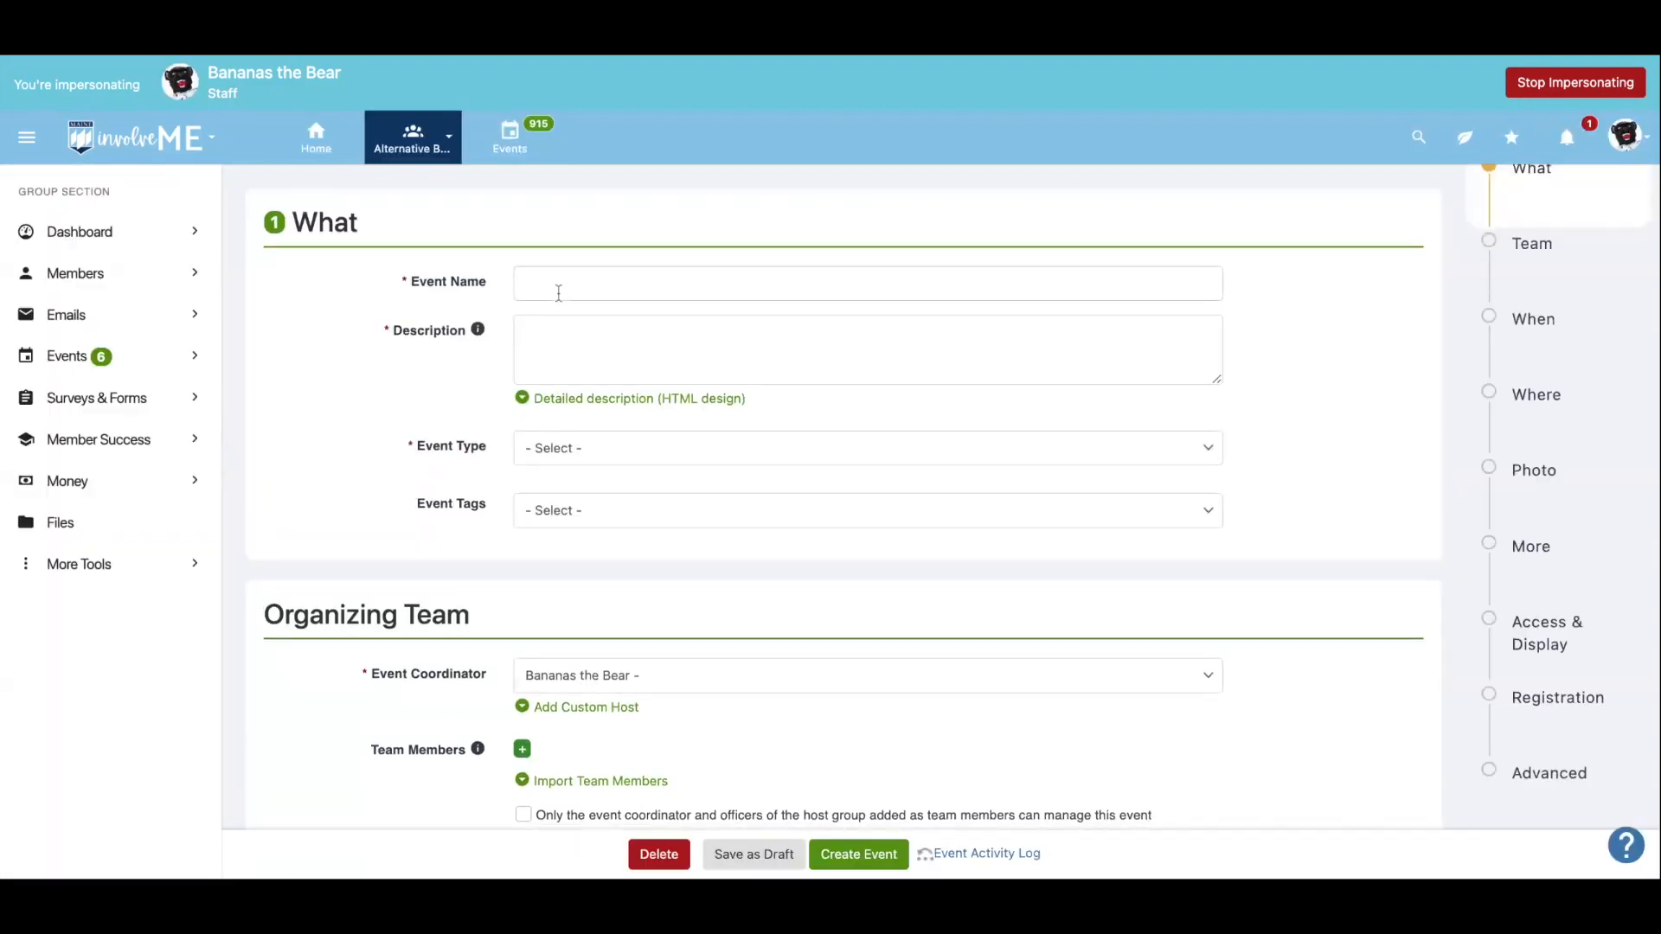
- Enter "Test" as both the event name and the description
click(558, 293)
text(Test)
click(625, 353)
text(Test)
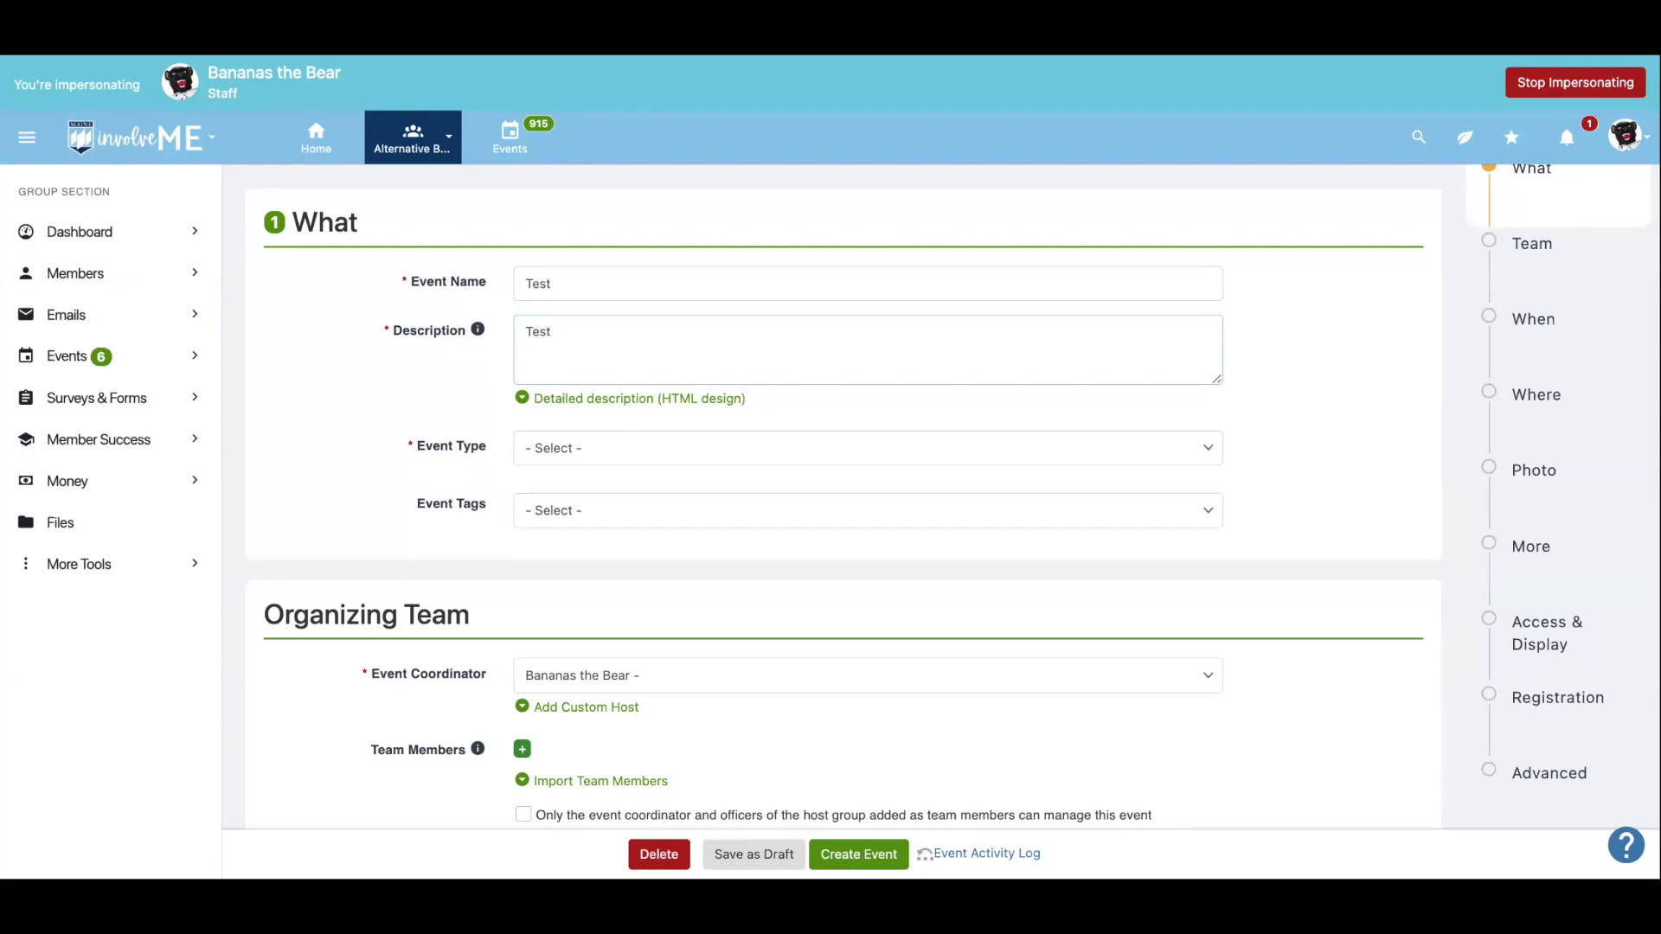
- Set the event type to Lecture and add the Free Food event tag
click(781, 456)
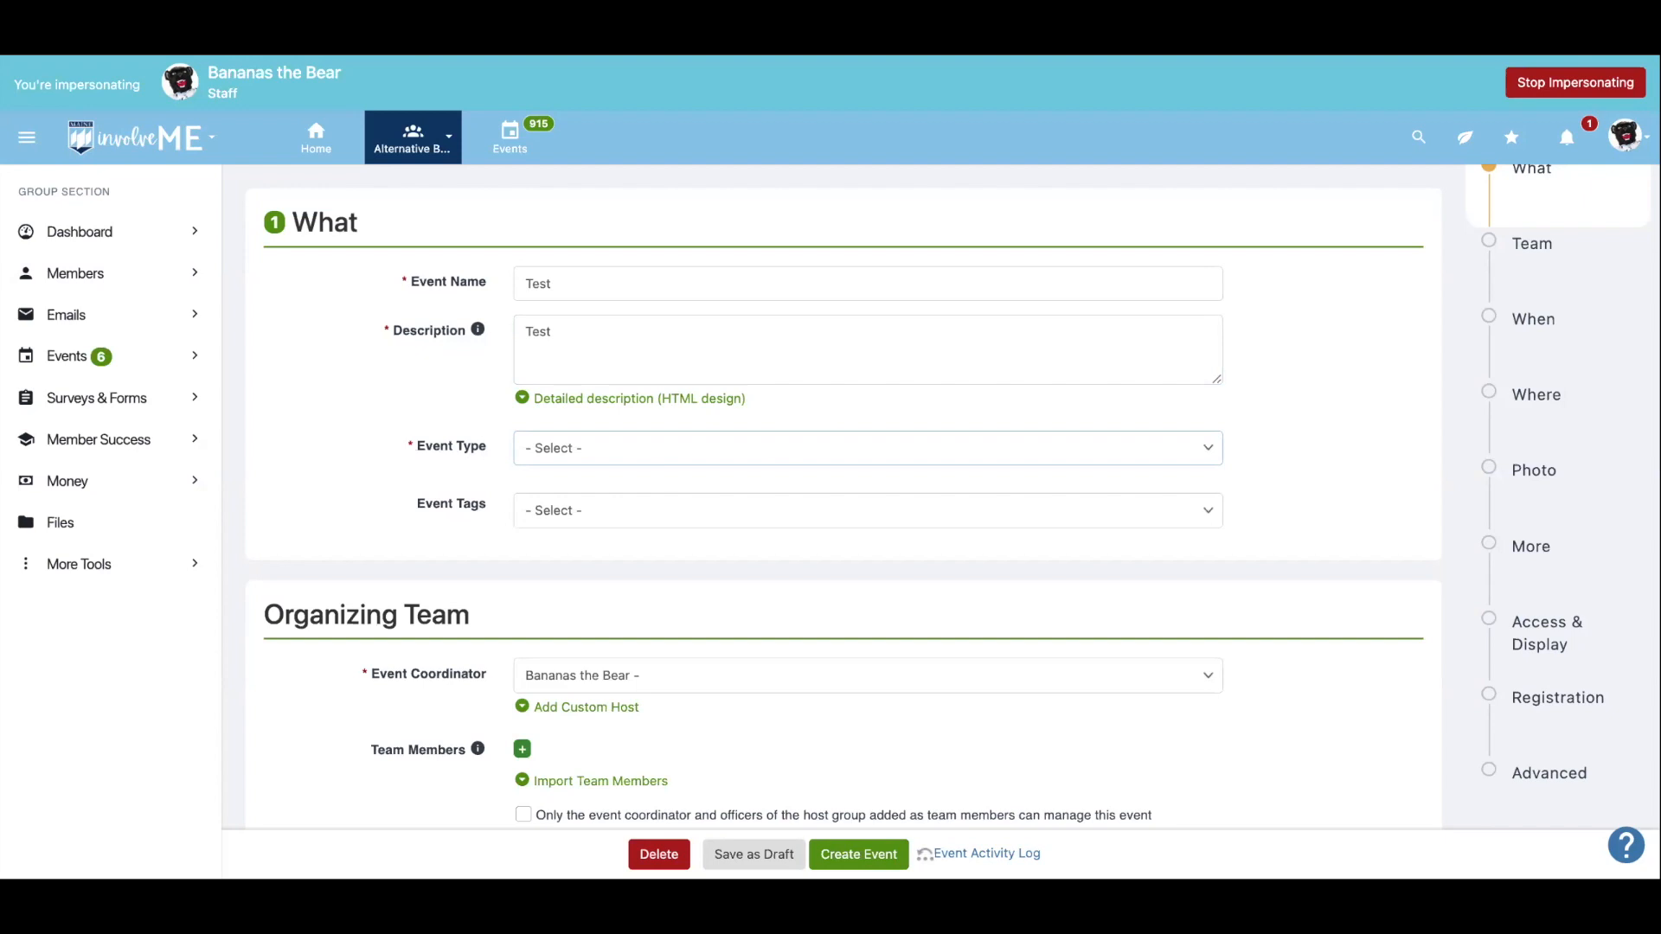
click(540, 552)
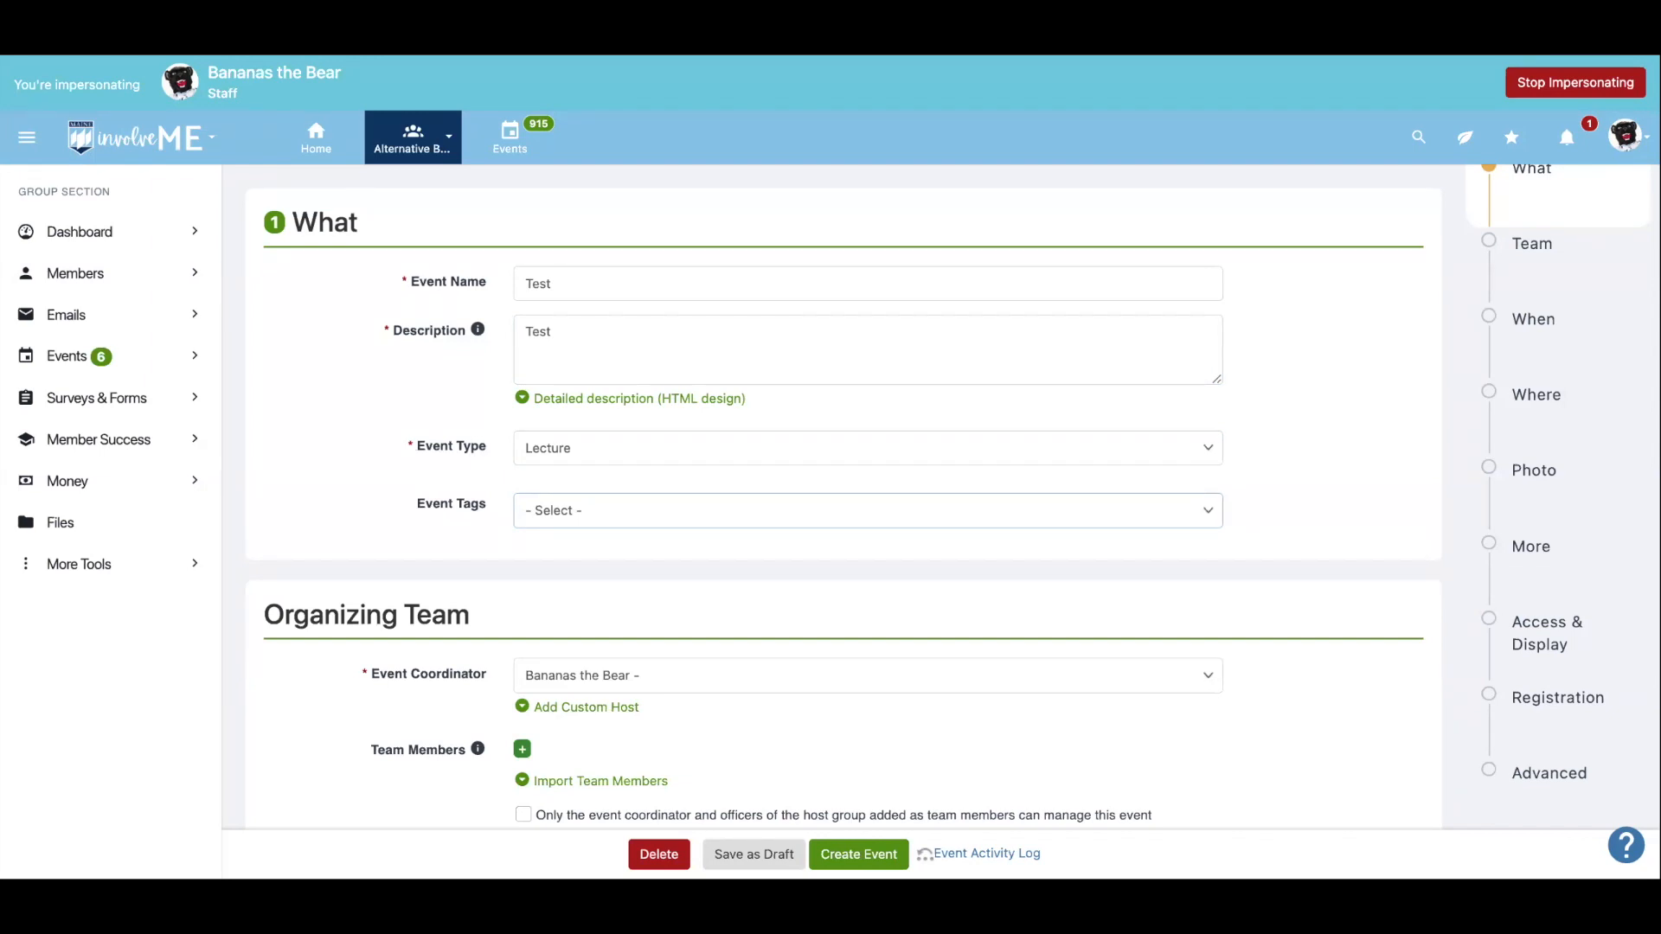
click(696, 614)
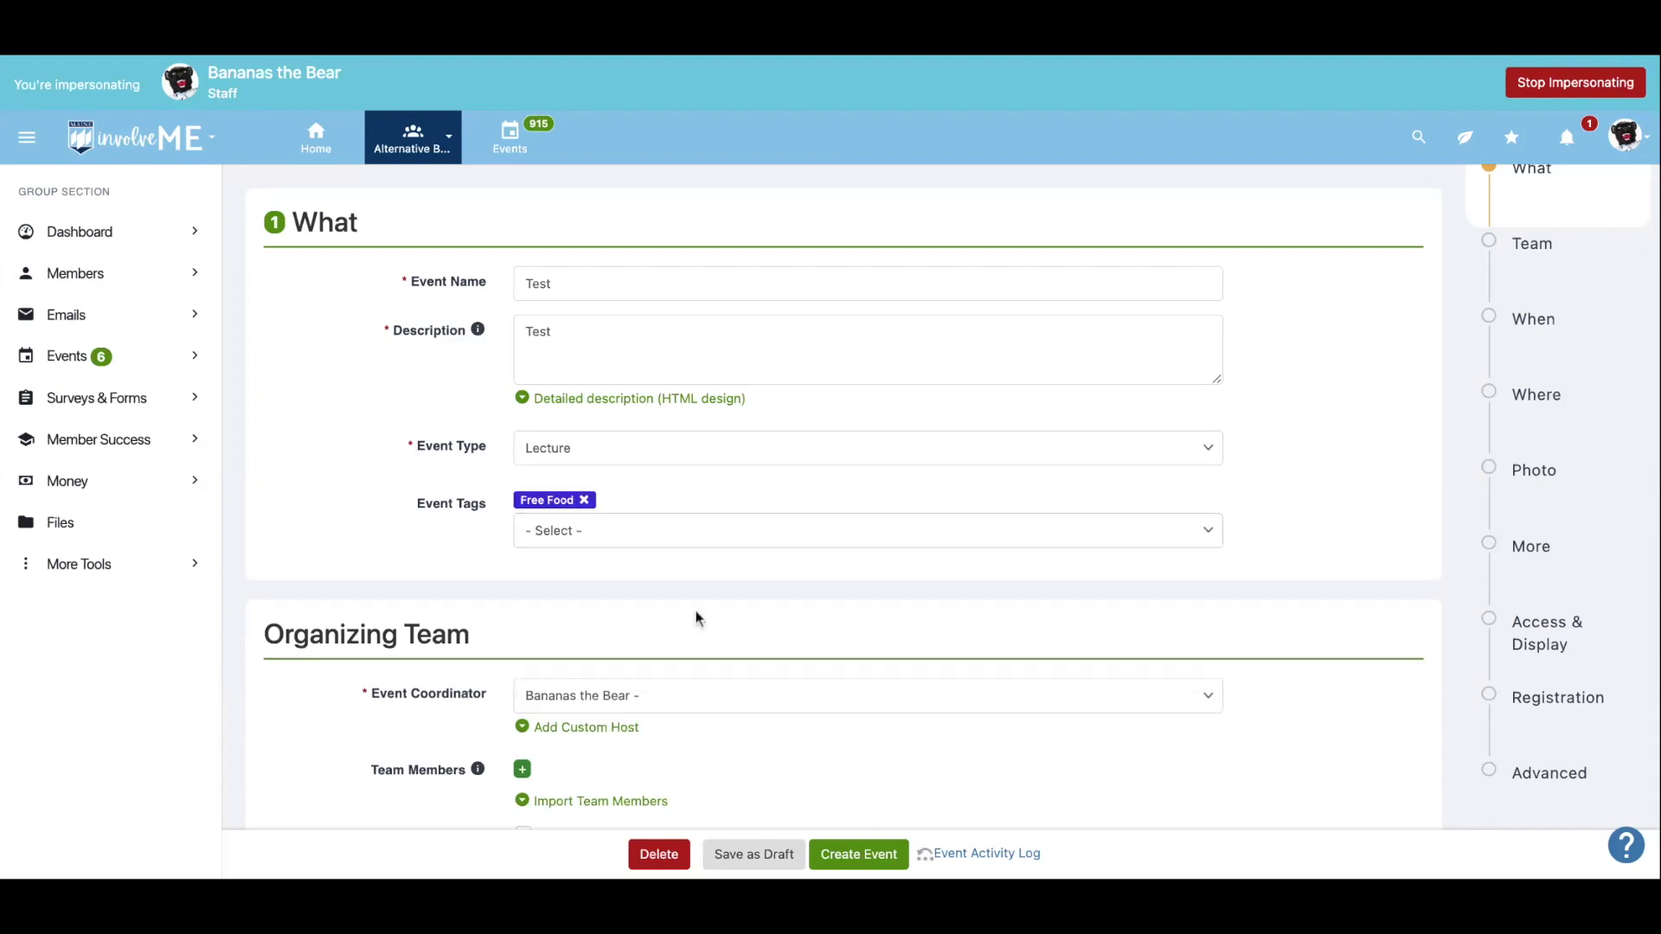
- Set the event's start date to 15 Nov 23
scroll(696, 614, down, 1)
scroll(696, 616, down, 3)
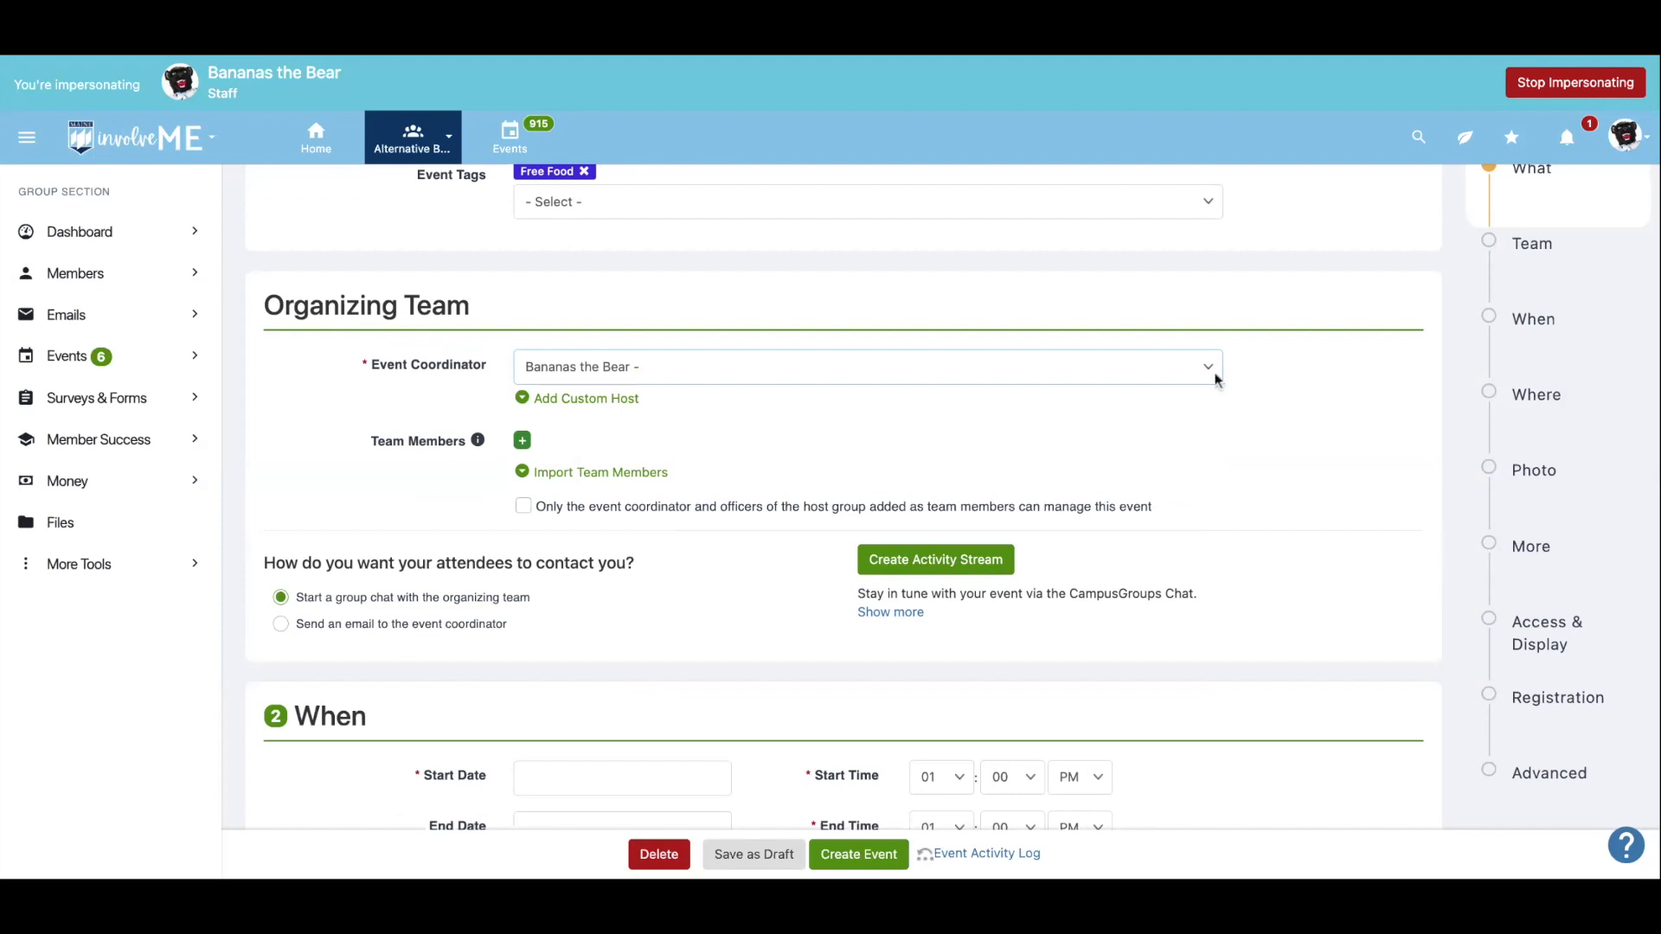
scroll(708, 446, down, 4)
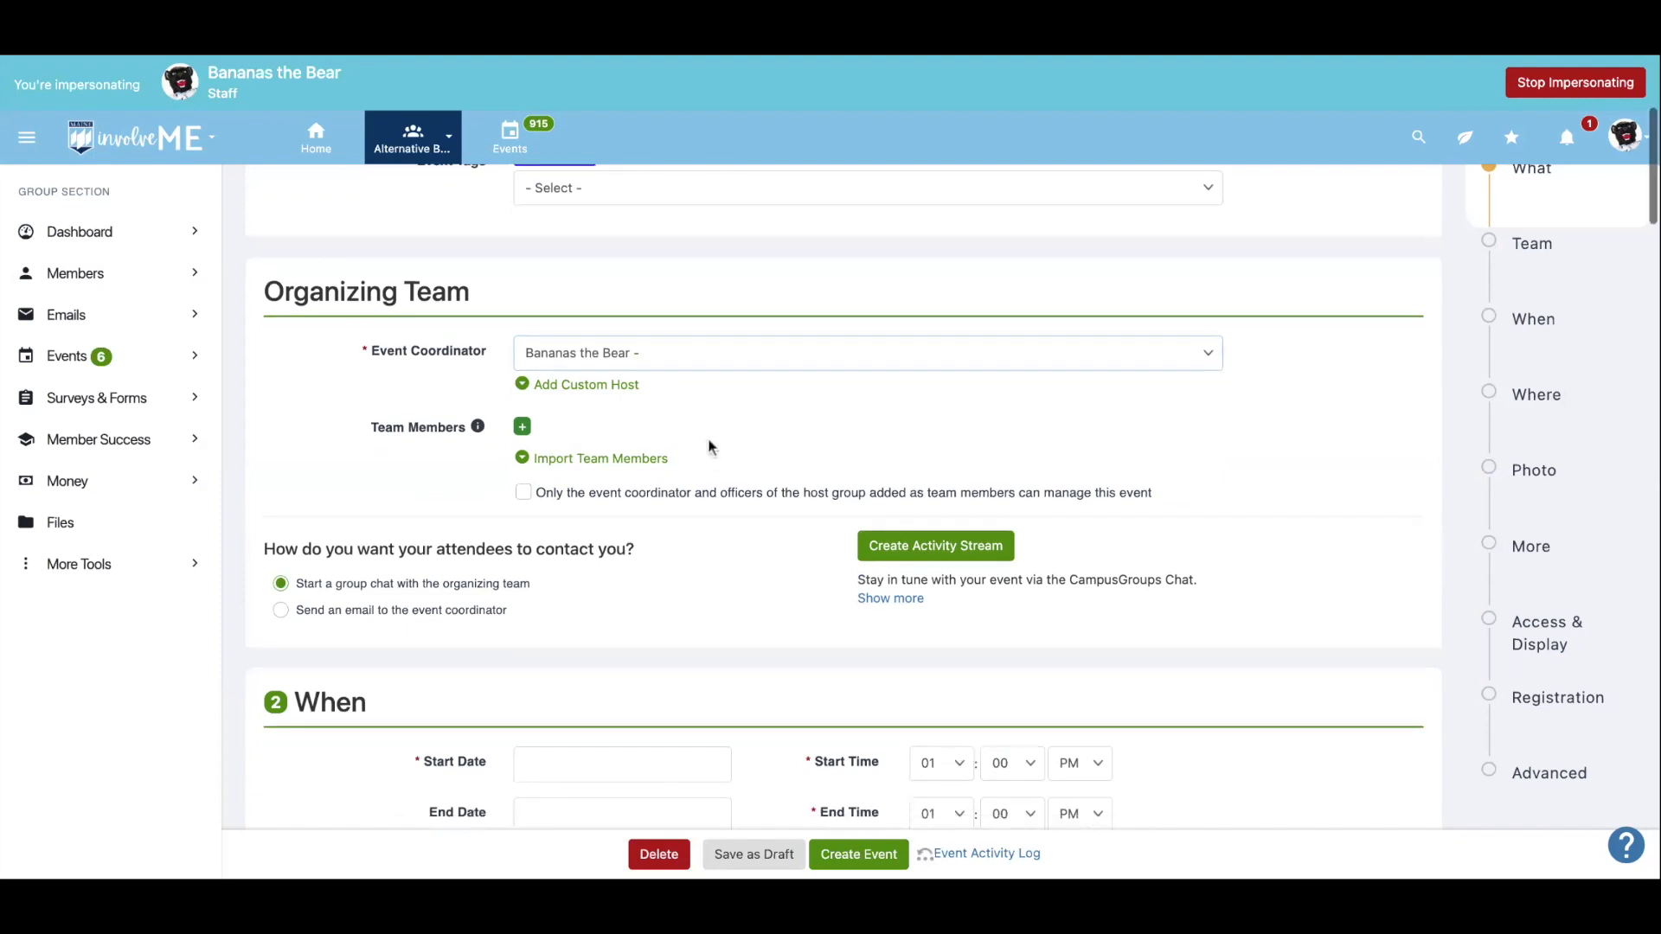
scroll(708, 447, down, 2)
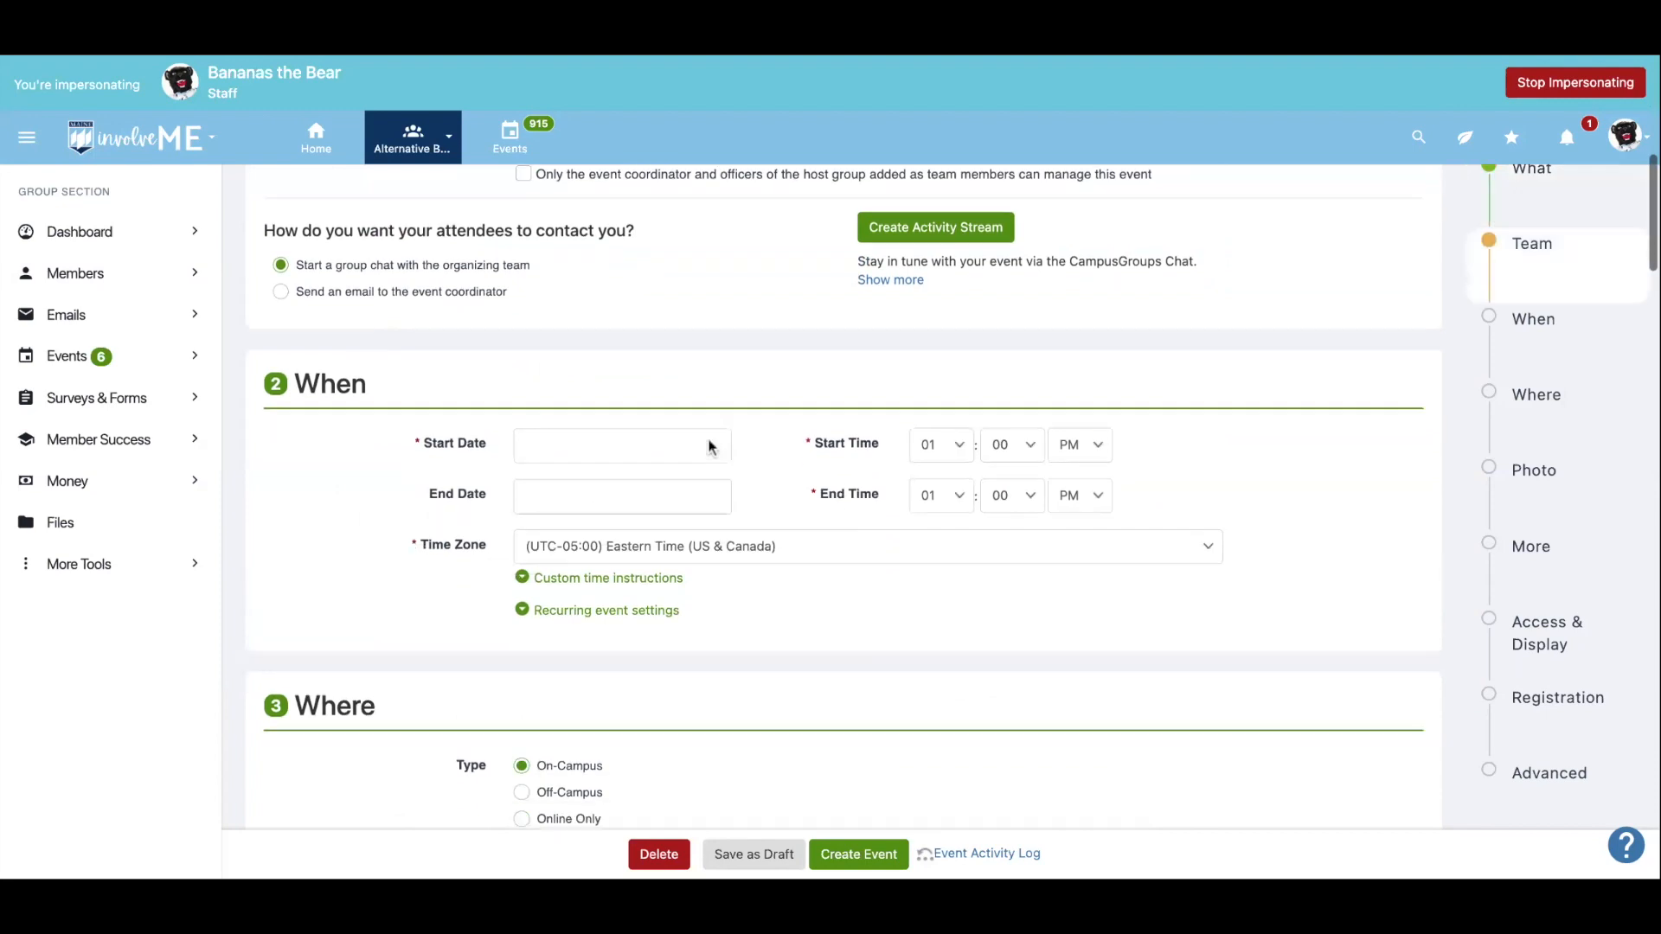
click(582, 332)
click(628, 472)
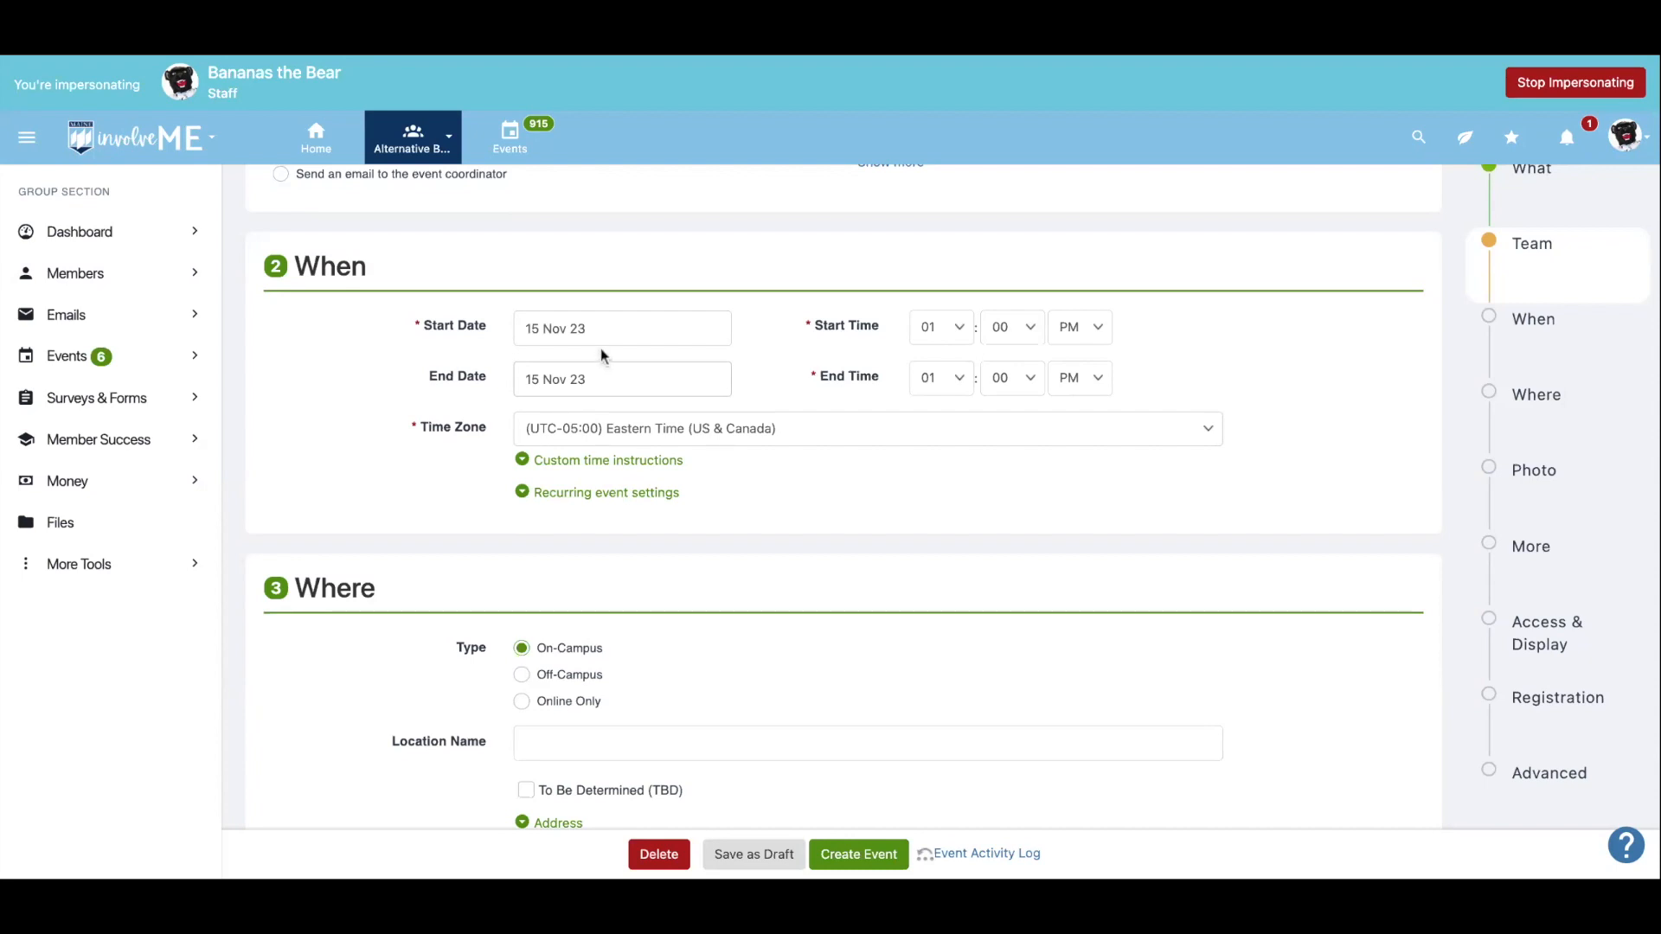
- Try 18 Nov 23 as the event's end date and return it to 15 Nov 23
click(589, 384)
click(716, 522)
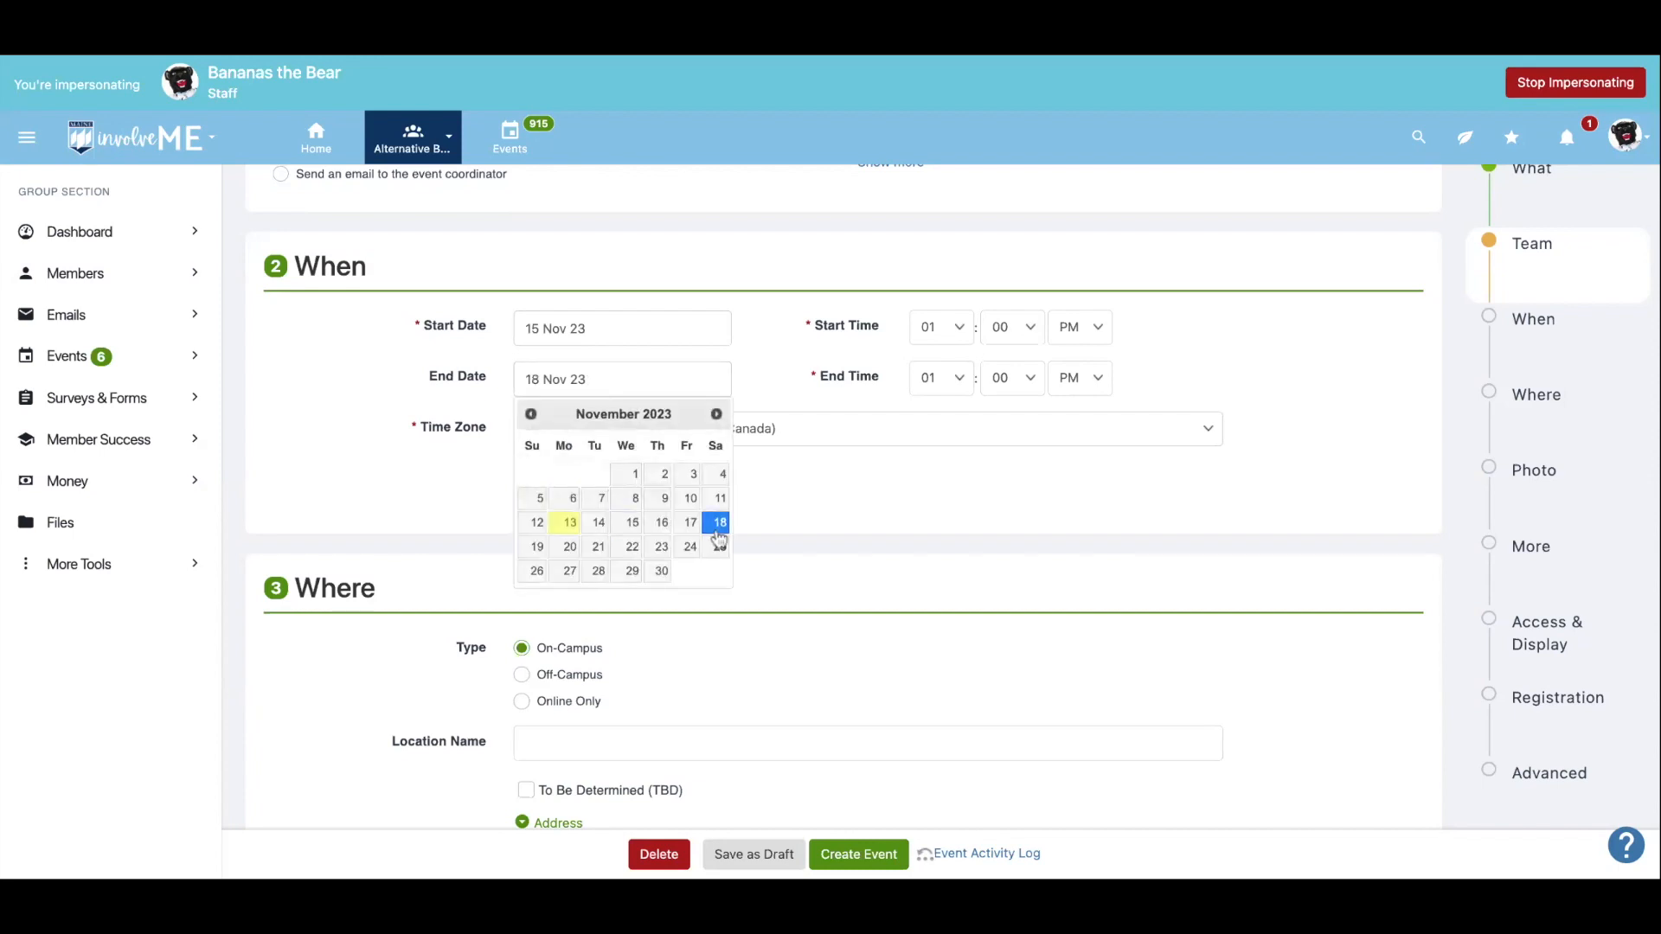
click(698, 380)
click(633, 526)
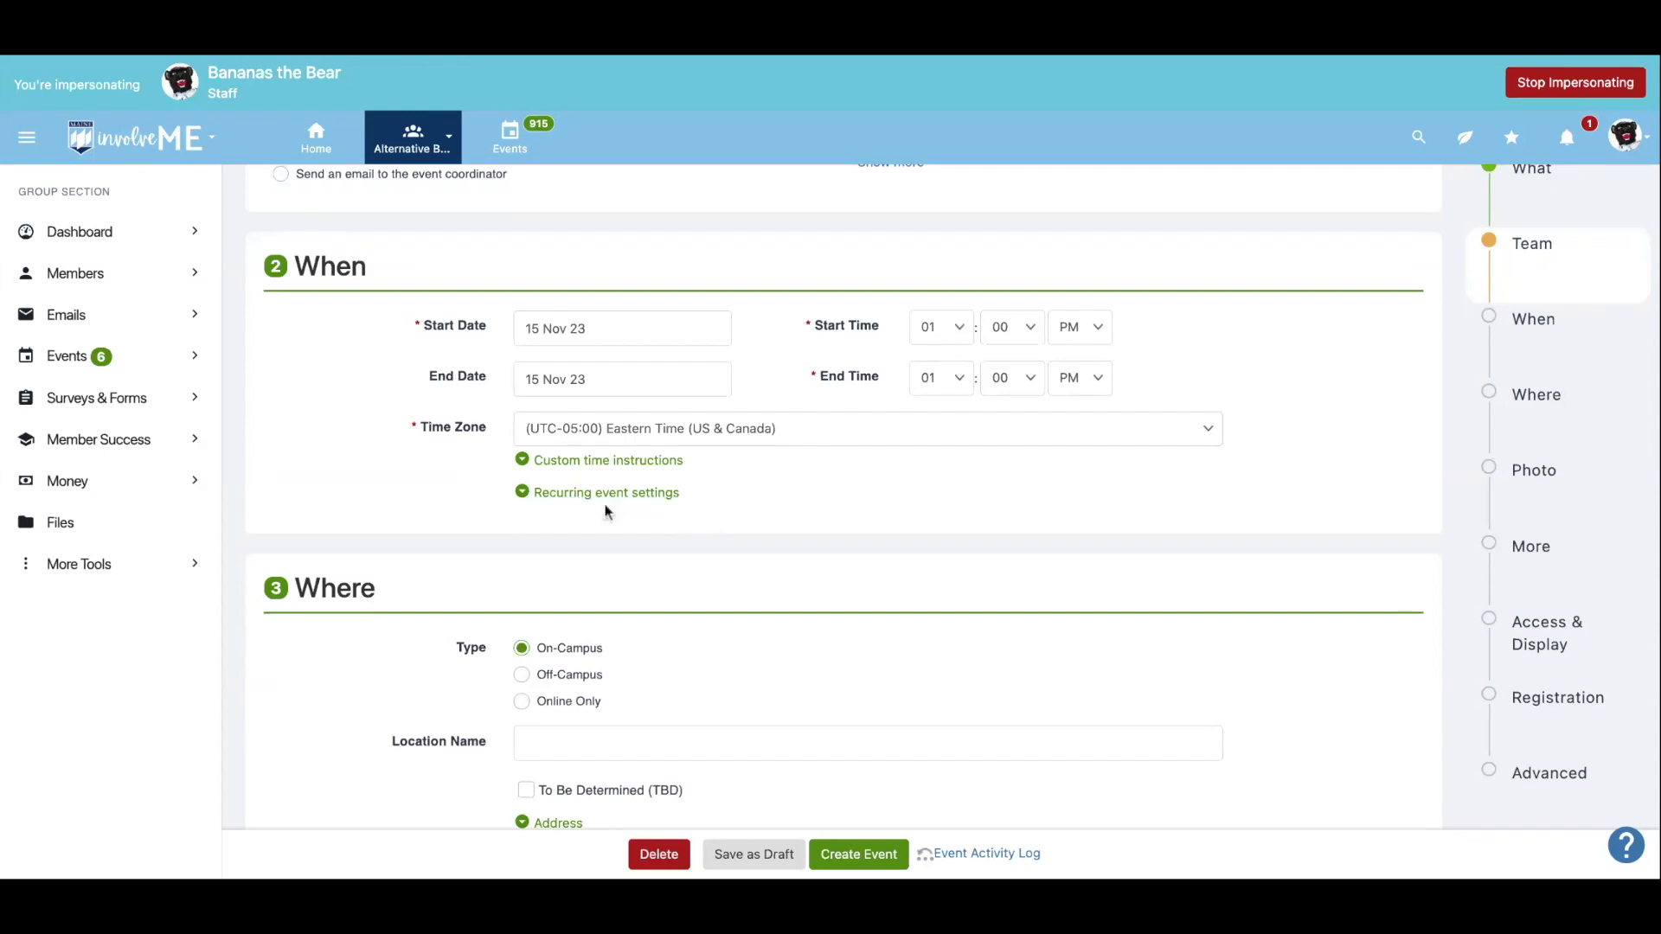
- Mark Wednesdays 15, 22 and 29 November 2023 as recurring event dates, and collapse the recurring event settings
click(651, 496)
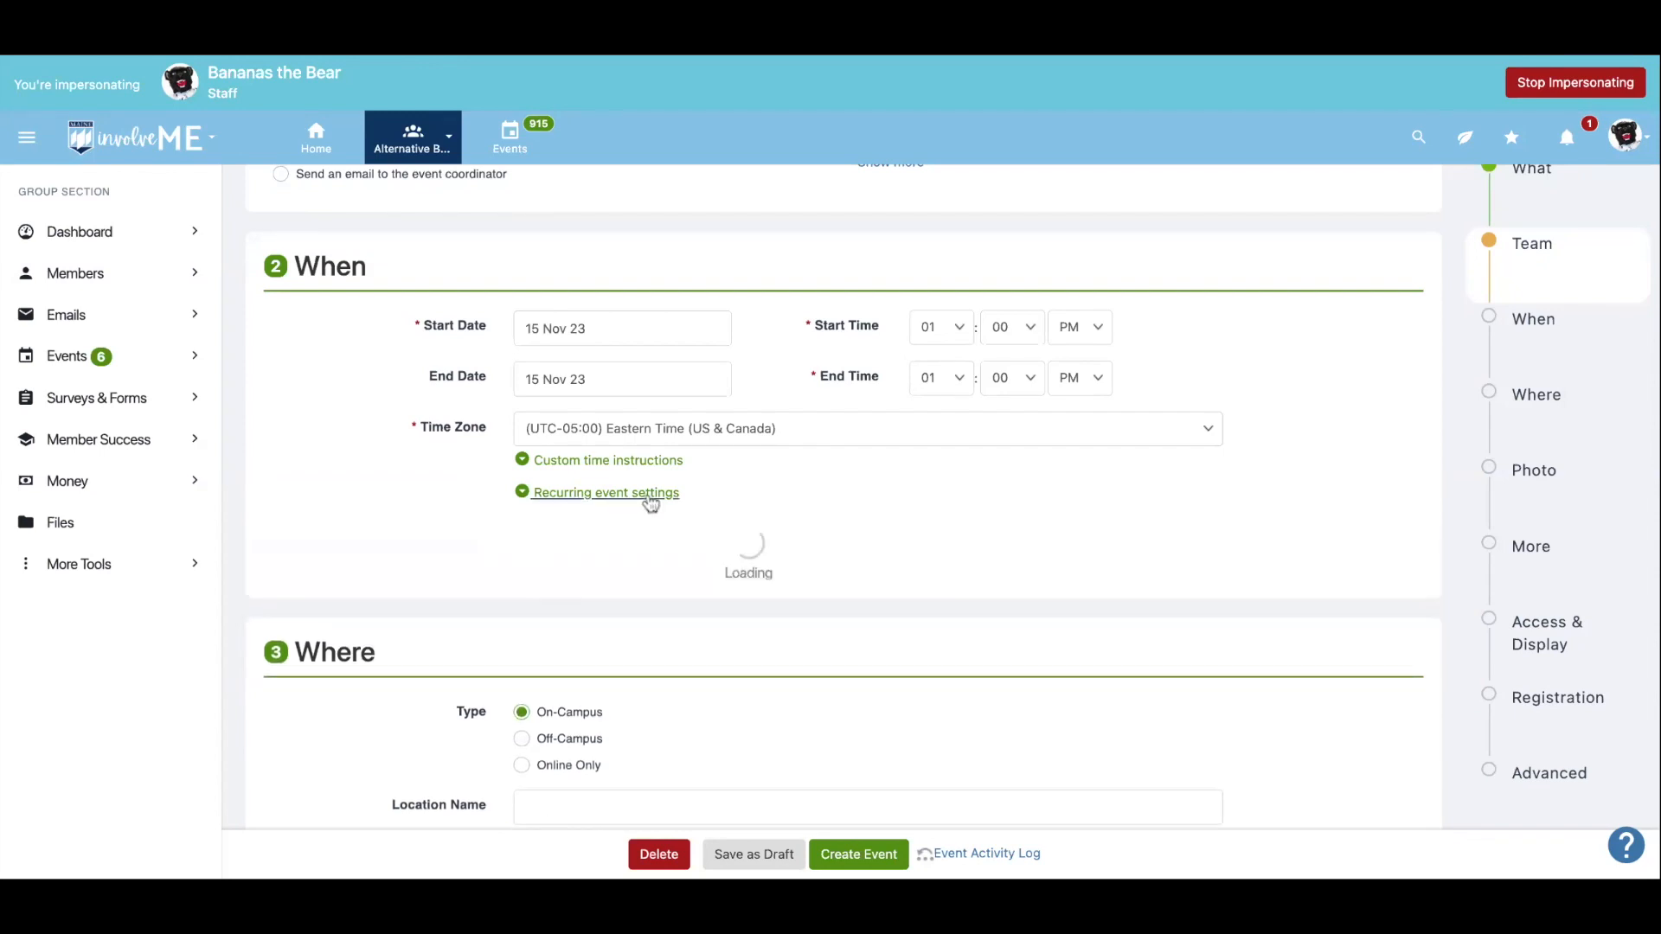
scroll(865, 416, down, 3)
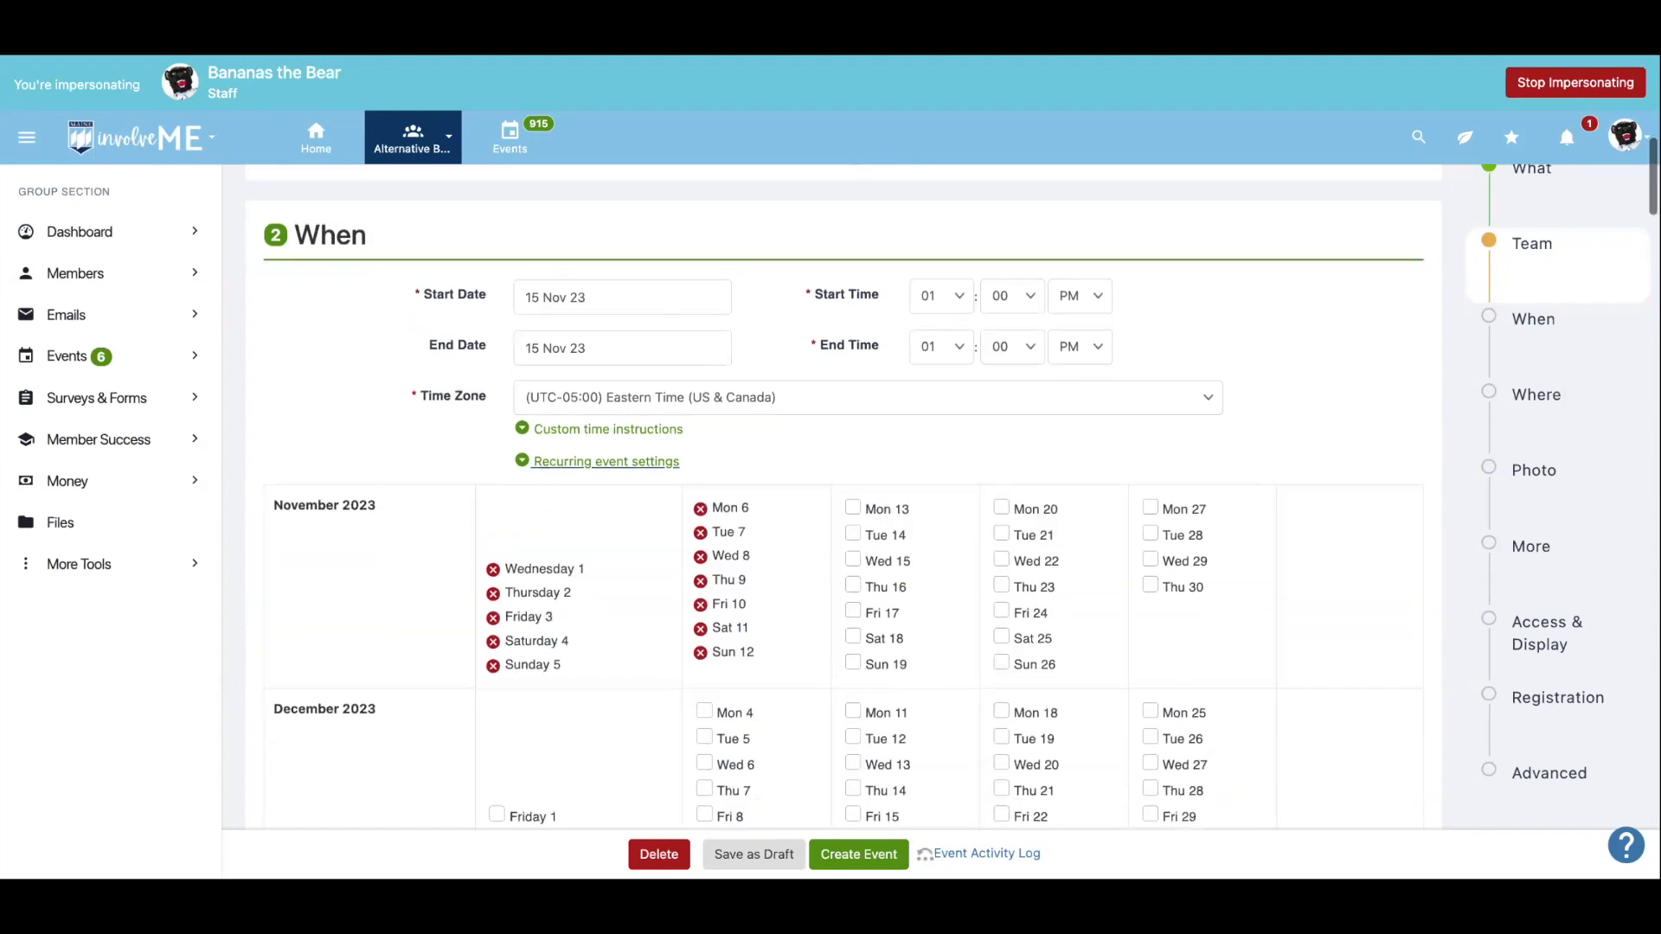
click(876, 399)
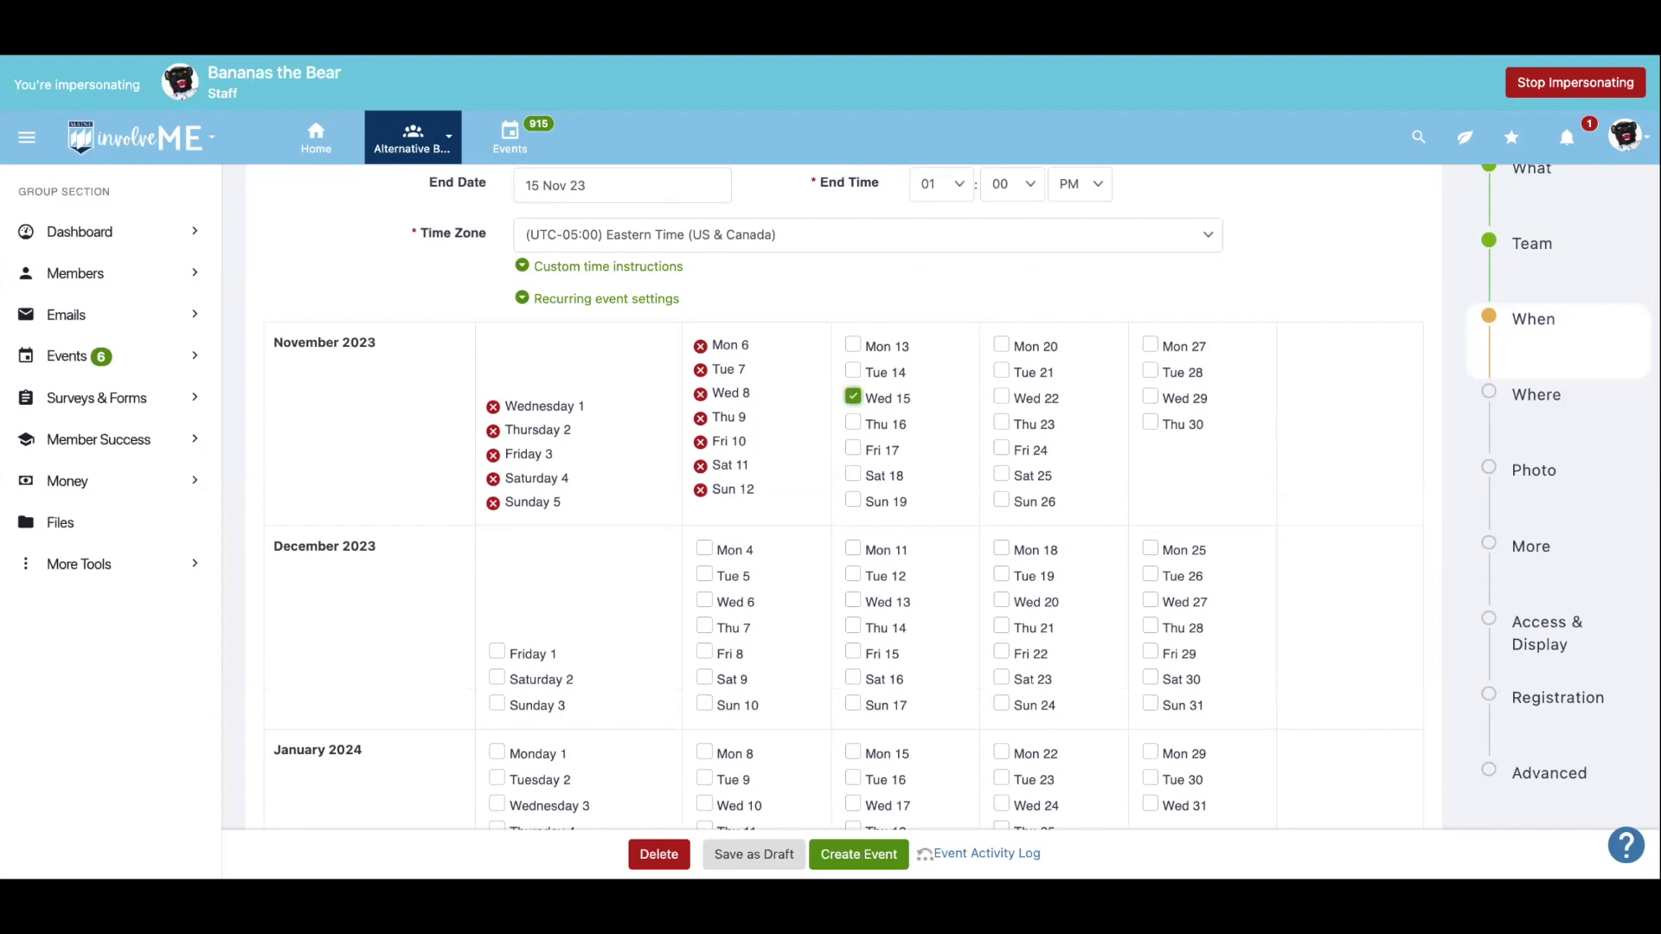
click(1001, 397)
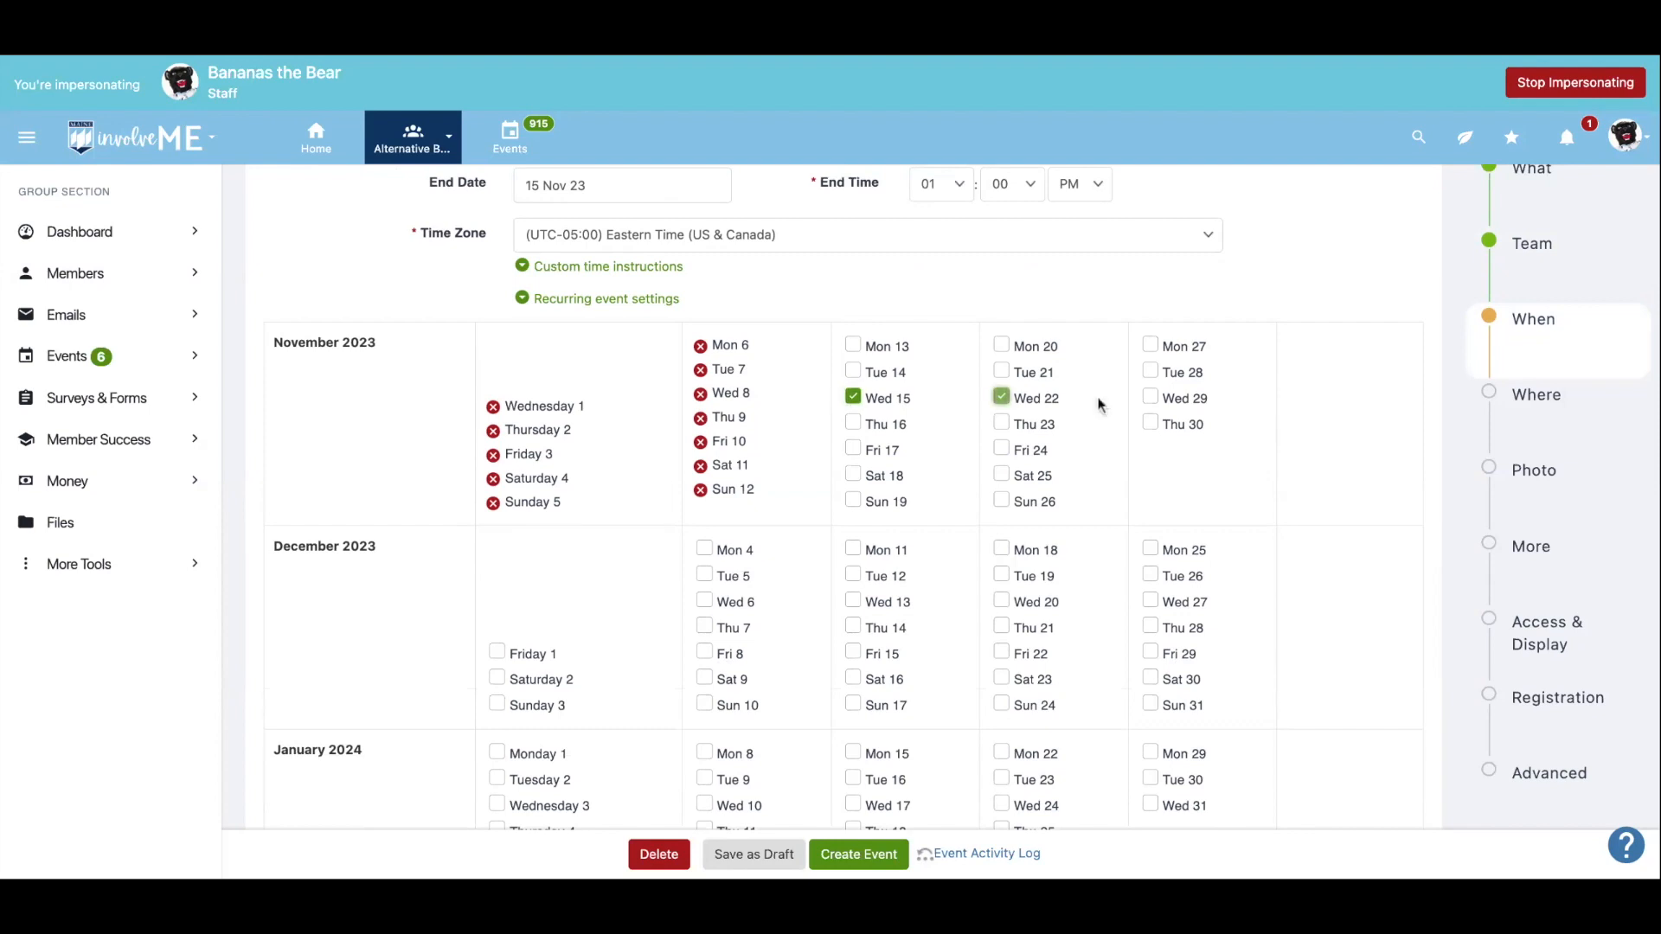
click(1151, 398)
click(544, 300)
- Enter "Lown" as the on-campus location name and mark the location as To Be Determined (TBD)
scroll(672, 493, down, 2)
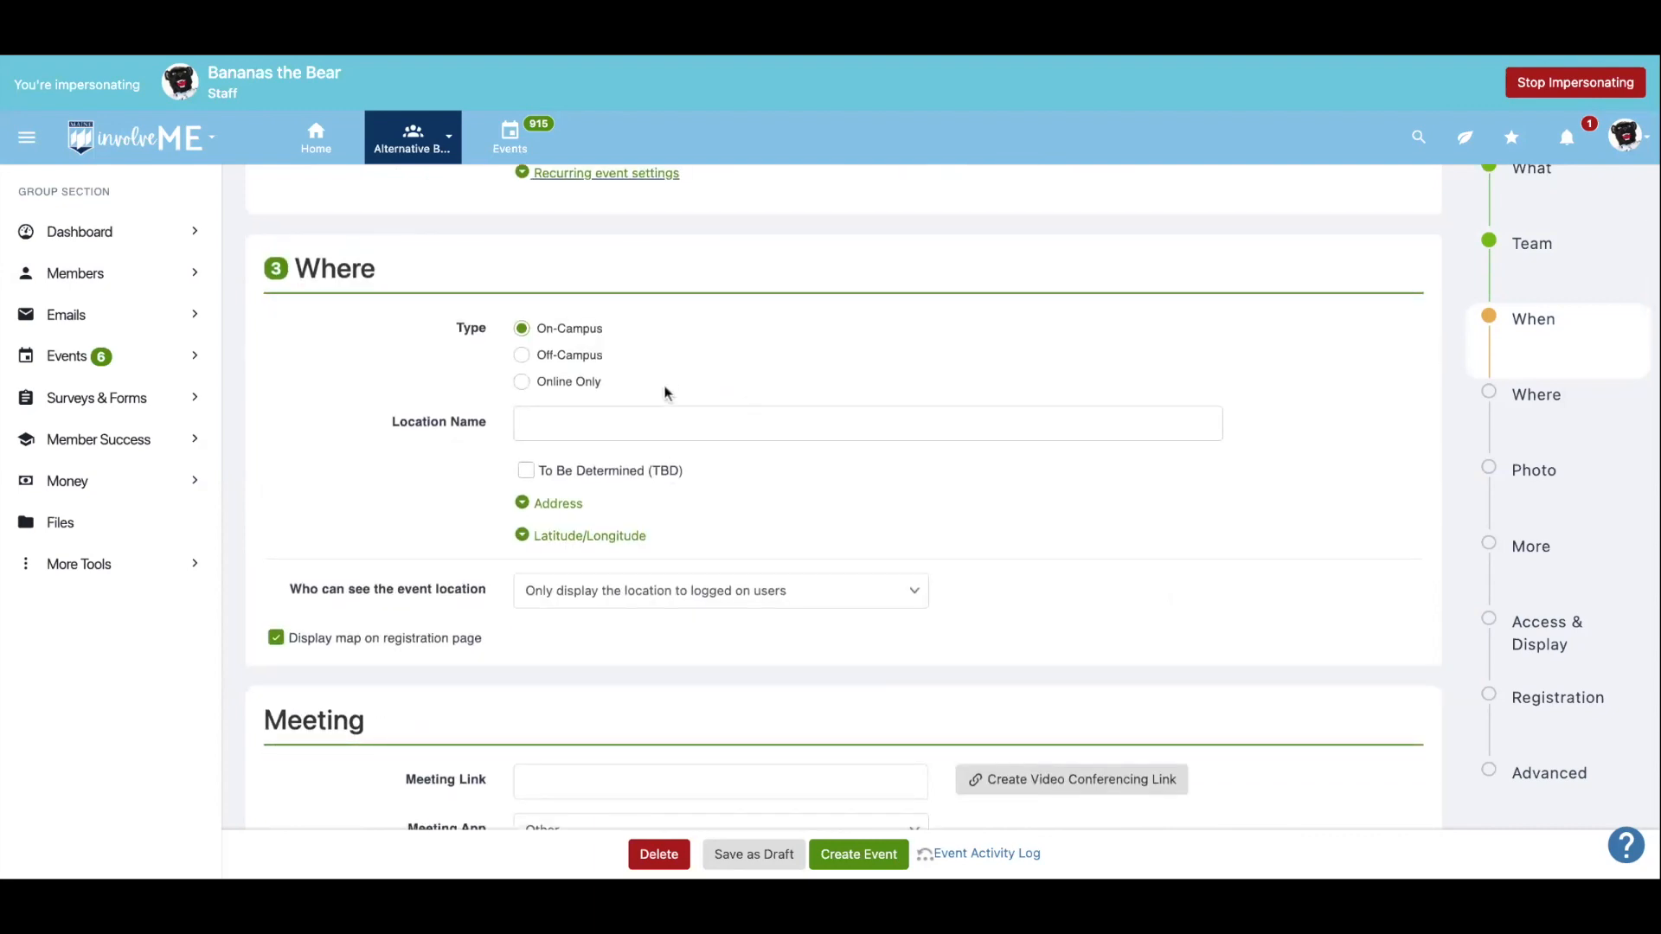
click(655, 415)
text(Lown)
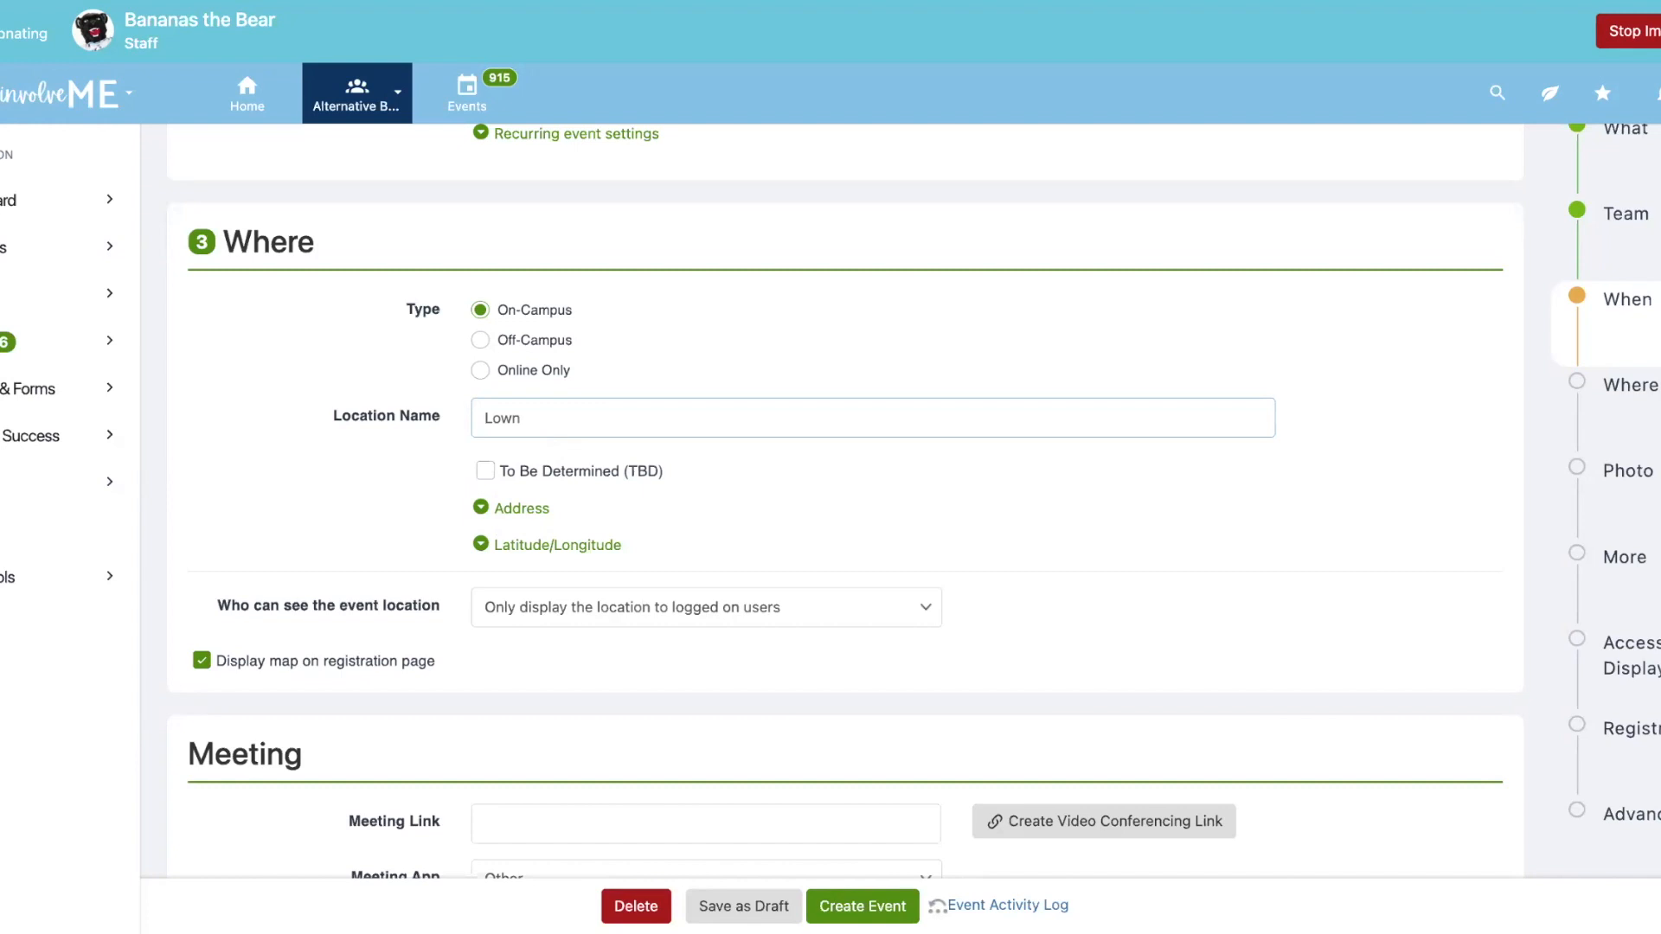
click(485, 471)
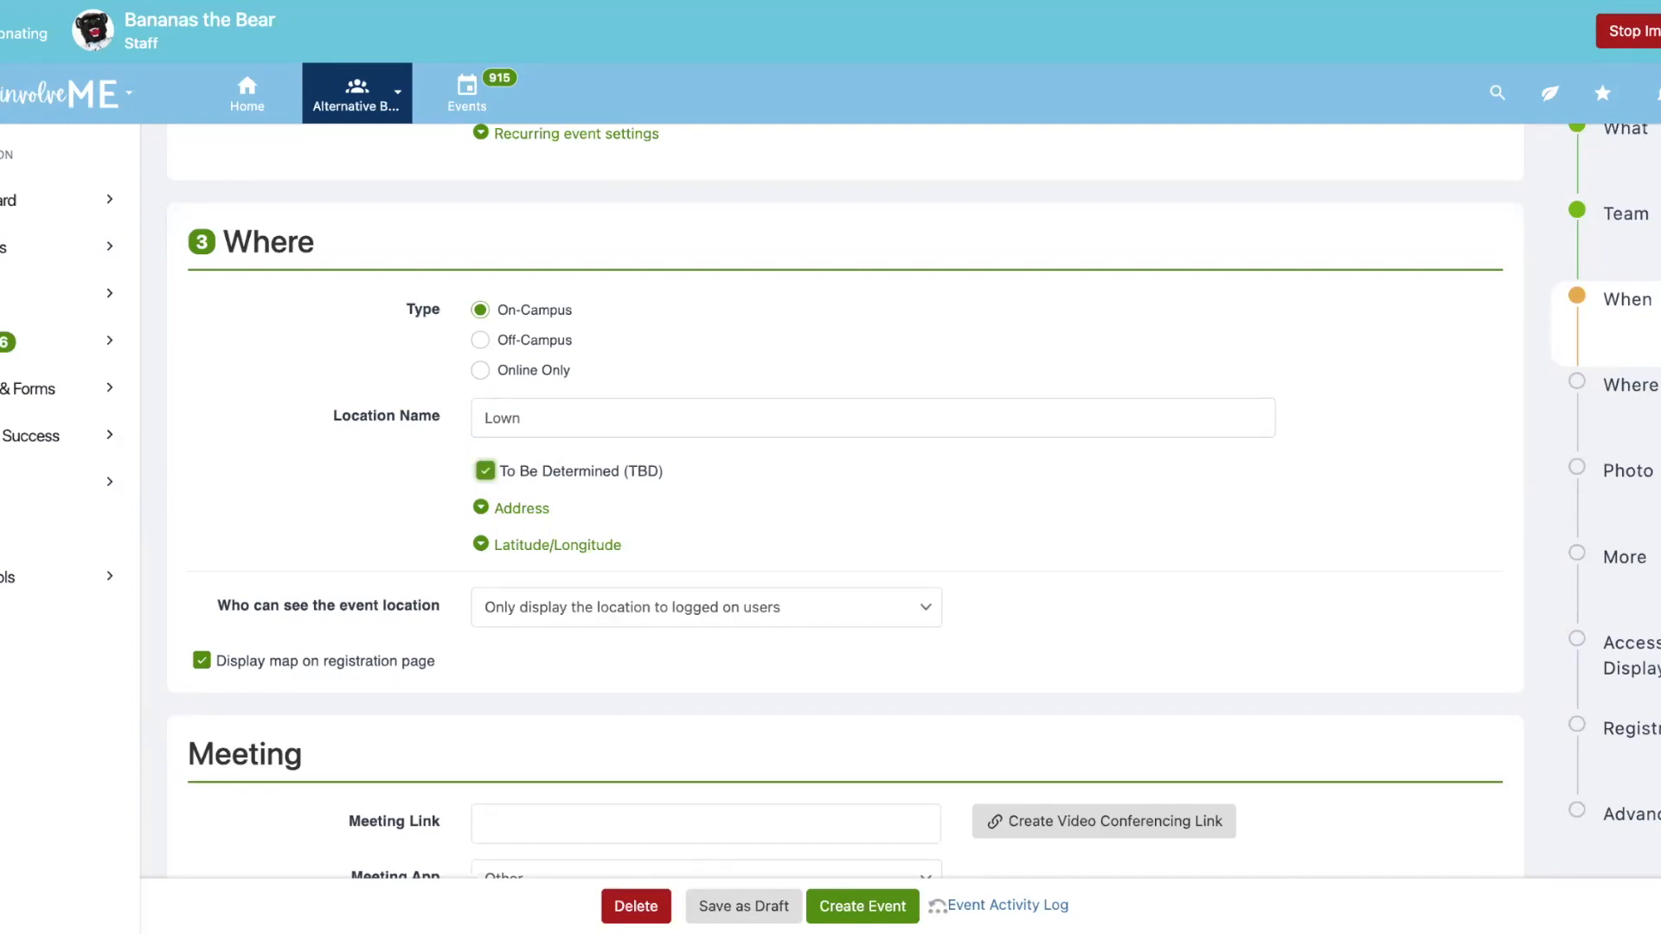
- Review the event's meeting link, photo and flyer, and food provided options
scroll(505, 424, down, 6)
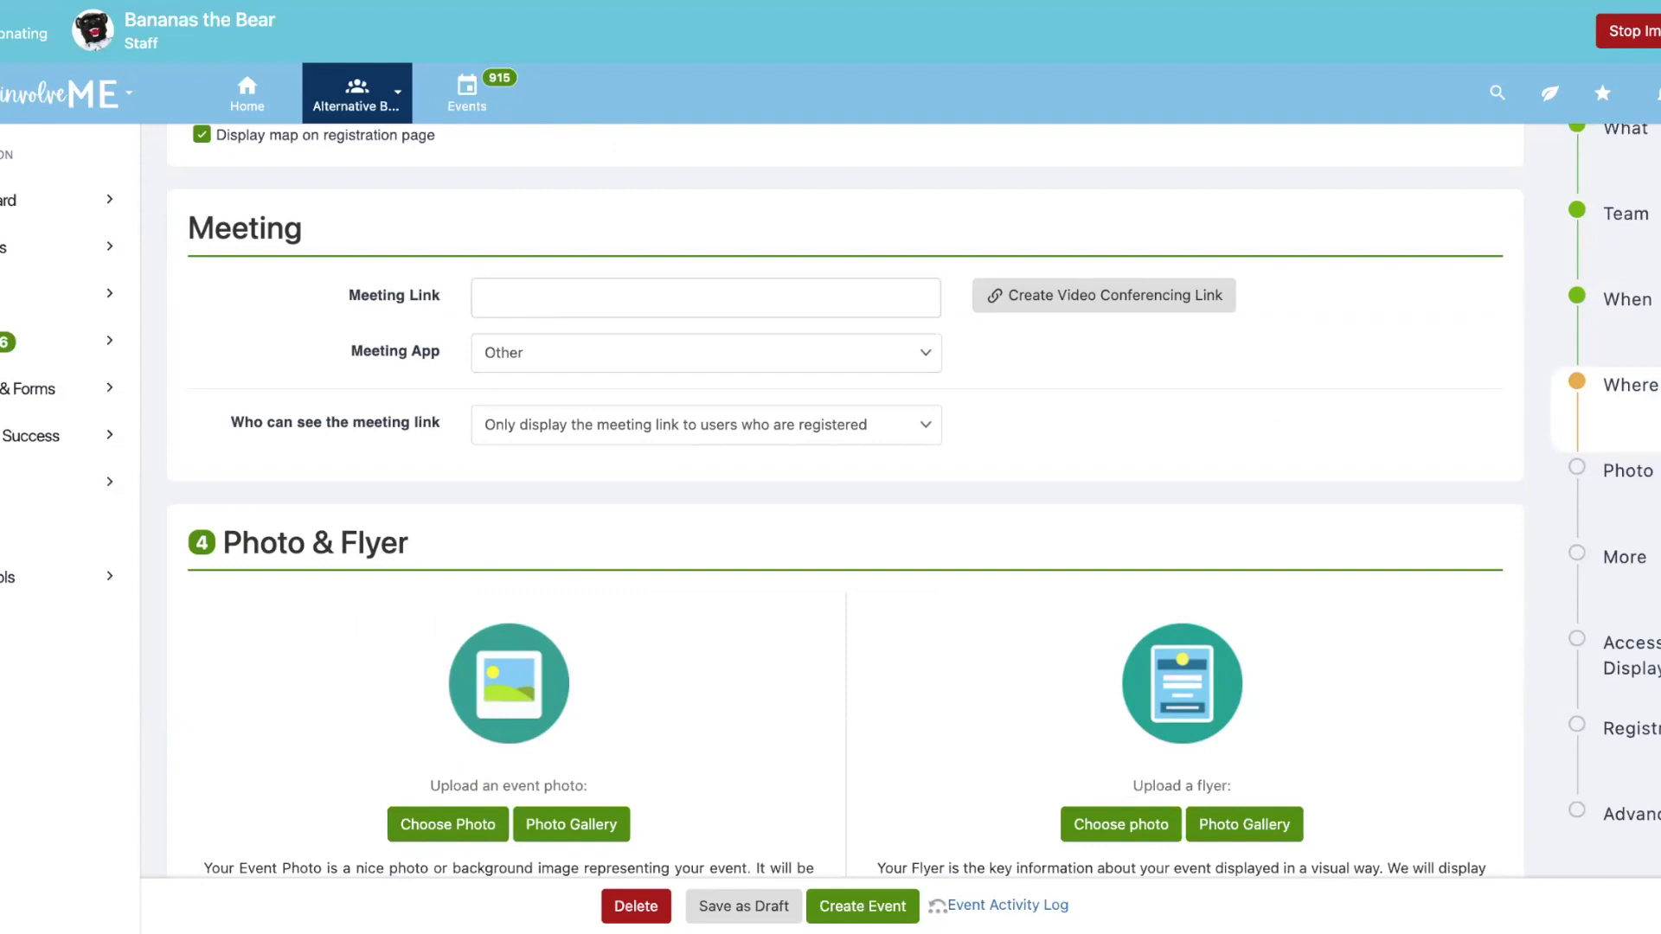
scroll(695, 586, down, 1)
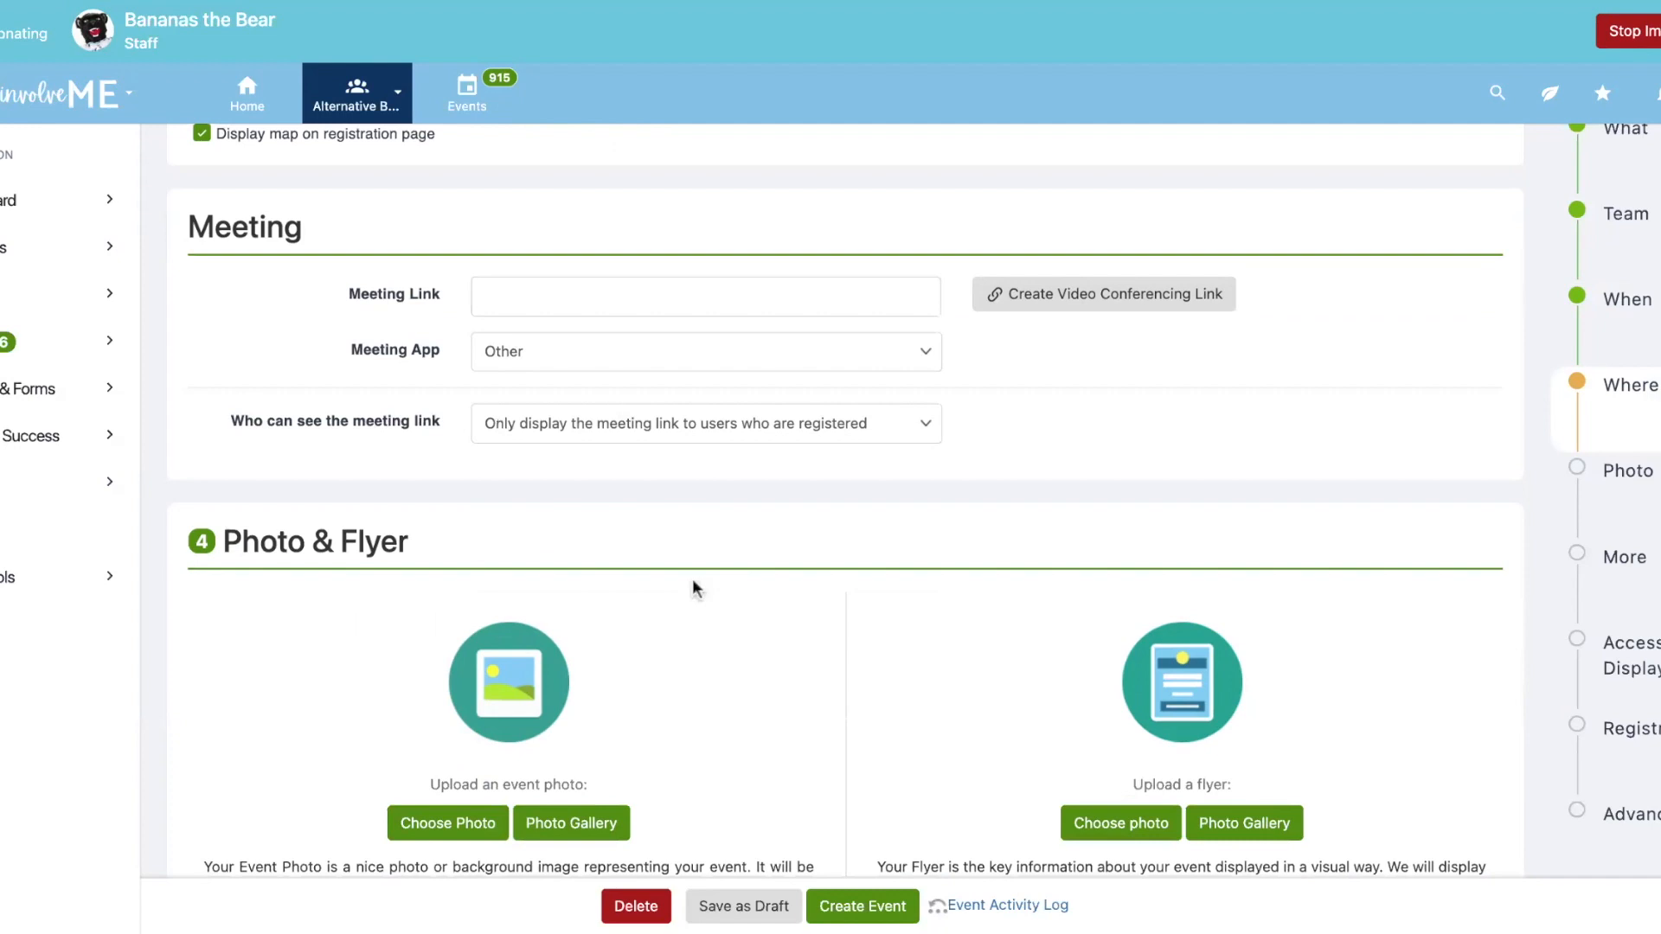
scroll(693, 582, down, 2)
scroll(695, 585, down, 2)
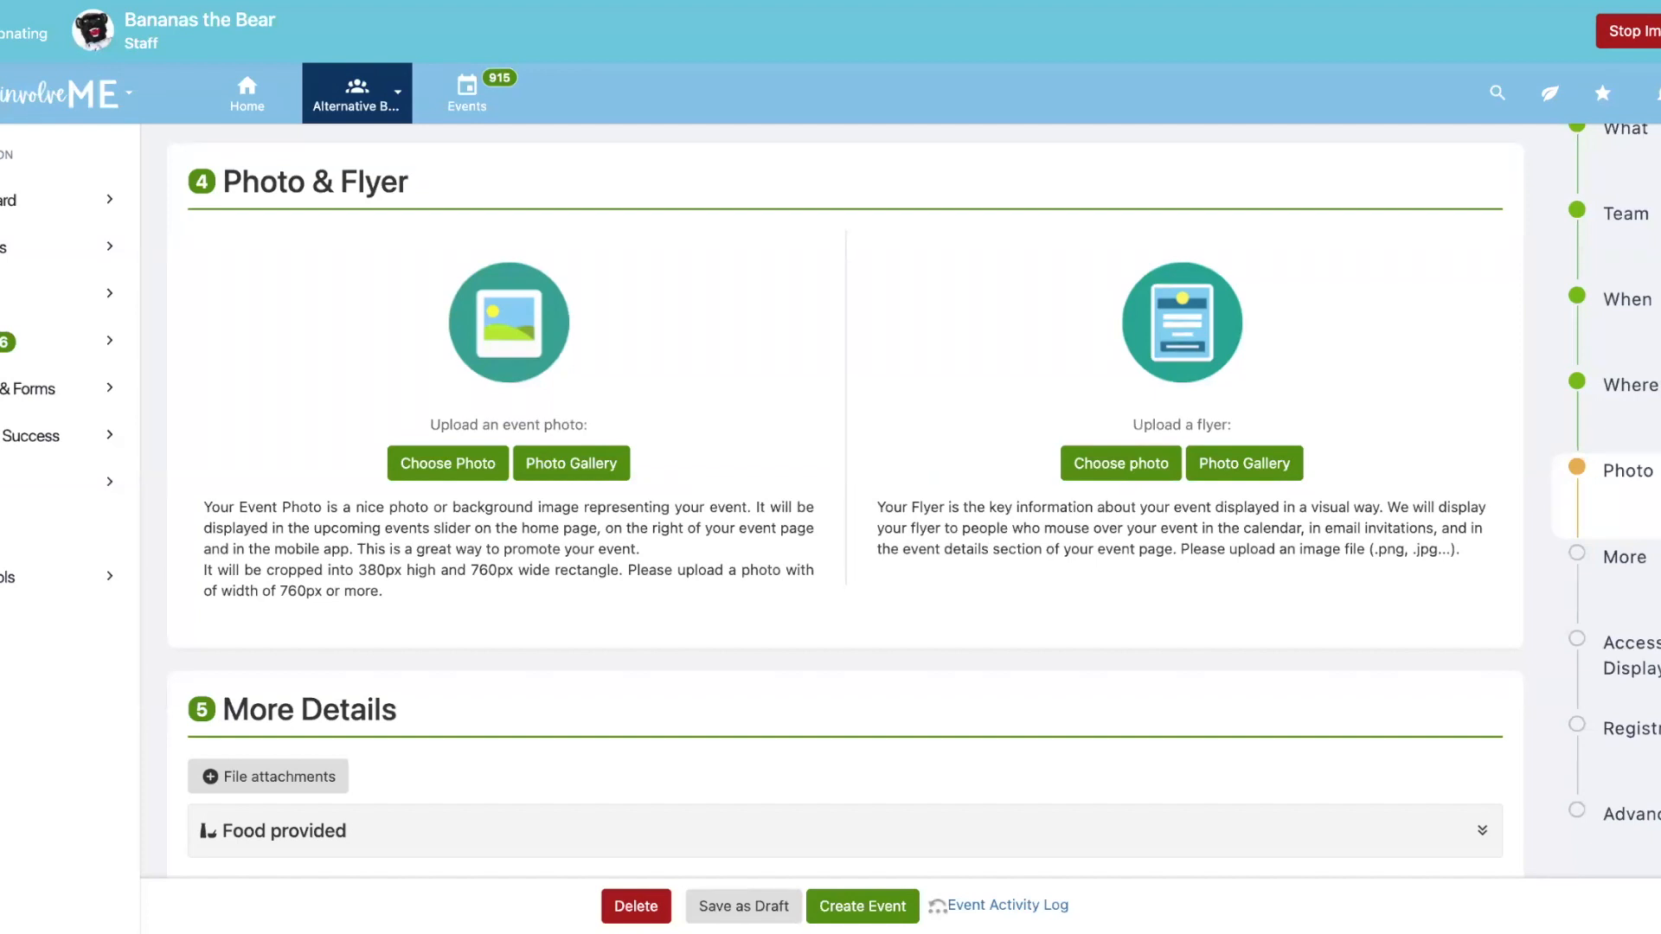
scroll(846, 499, down, 5)
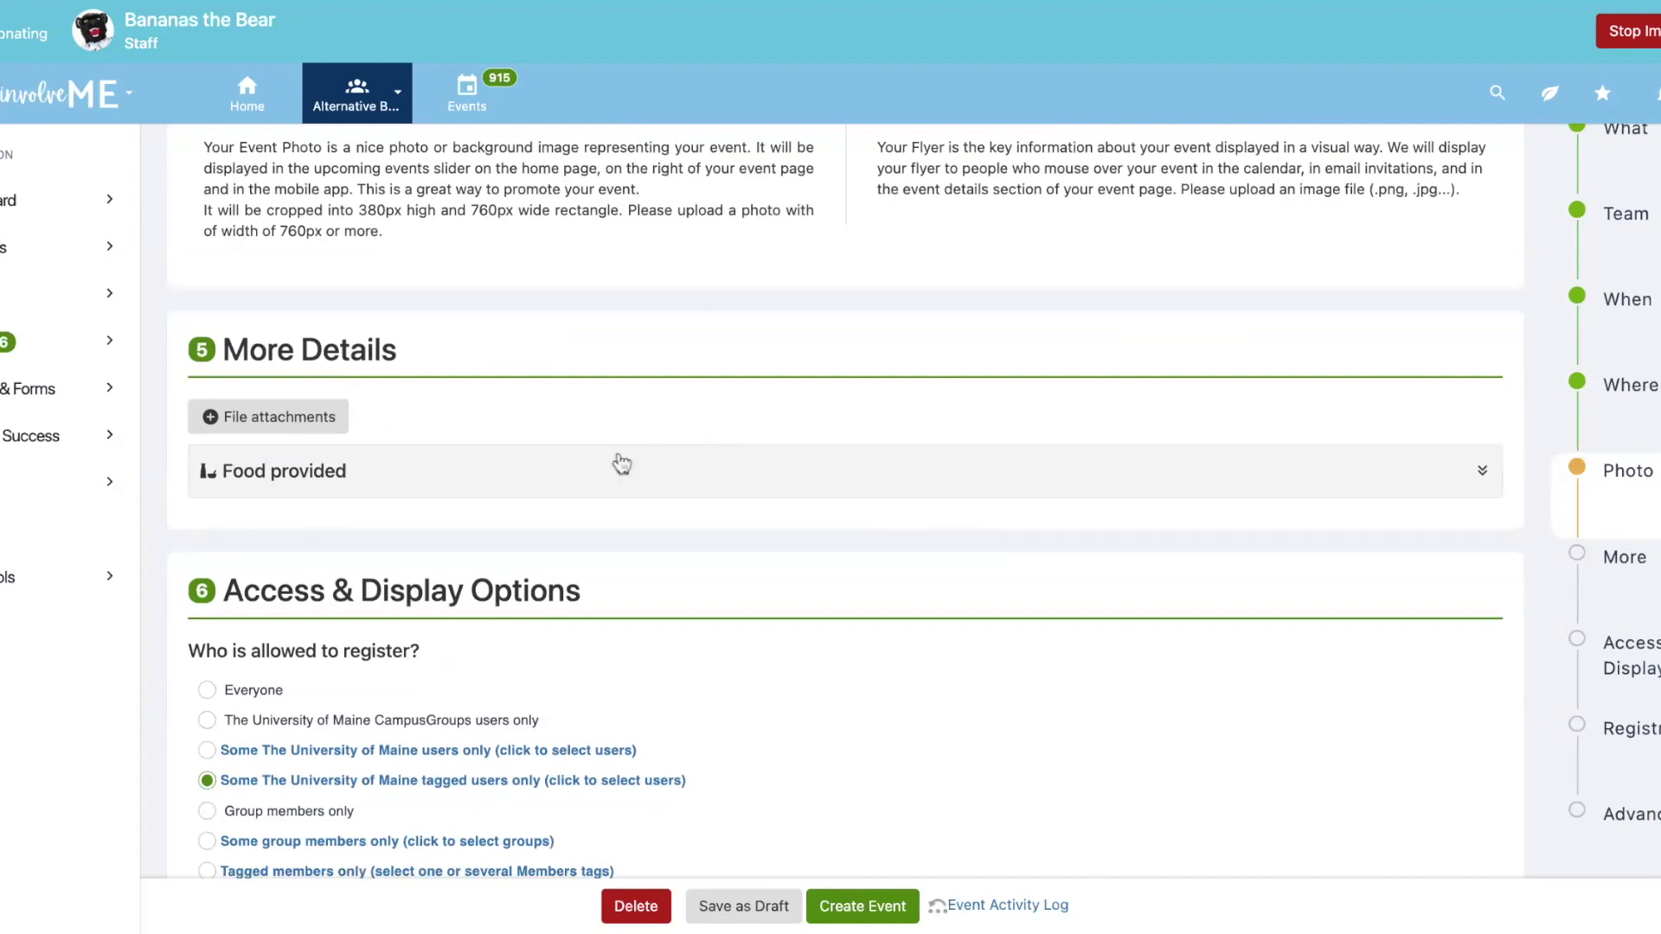
click(659, 474)
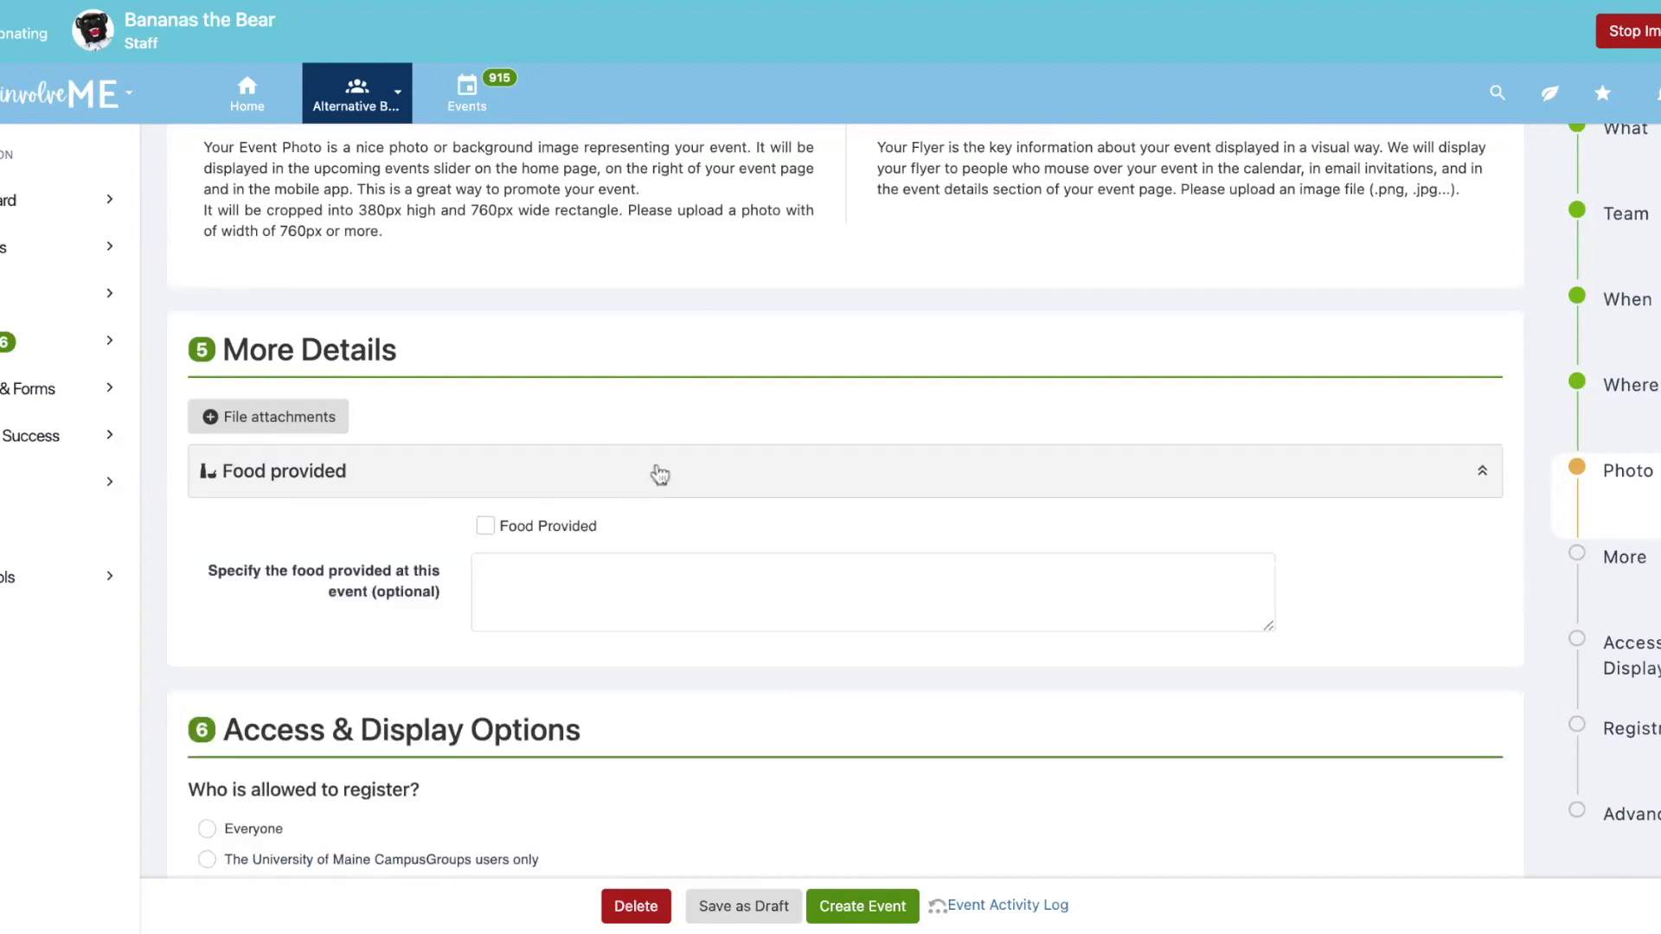
click(659, 474)
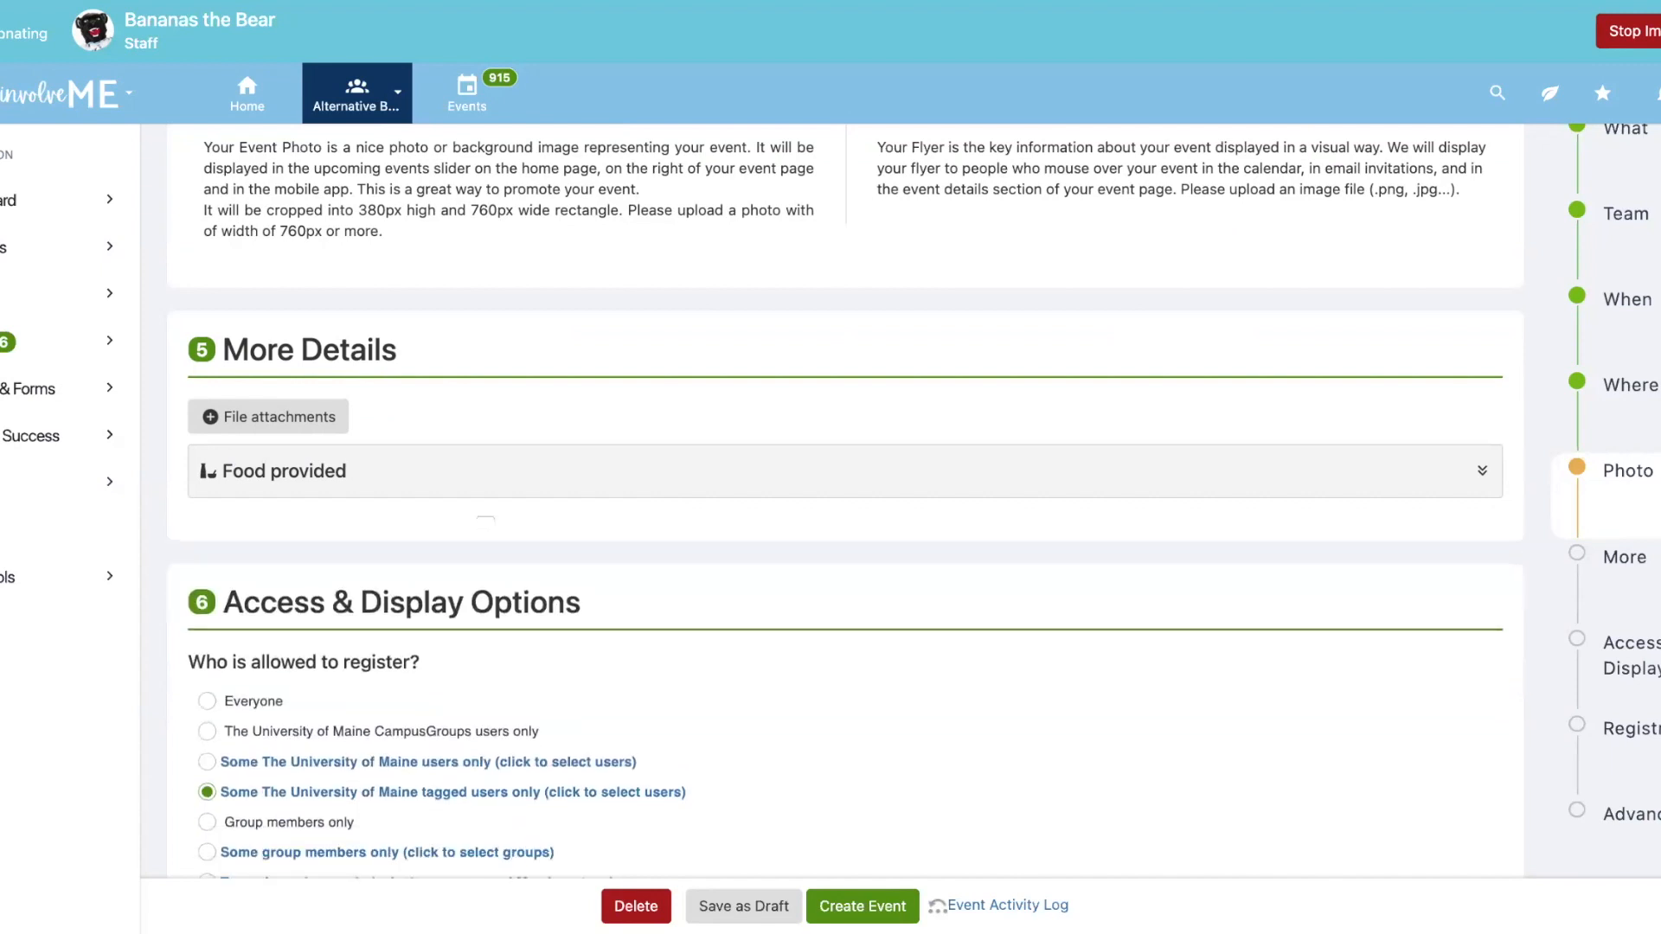
- Examine who is allowed to register, who can see the event, and the registration options
scroll(791, 664, down, 1)
scroll(791, 663, down, 5)
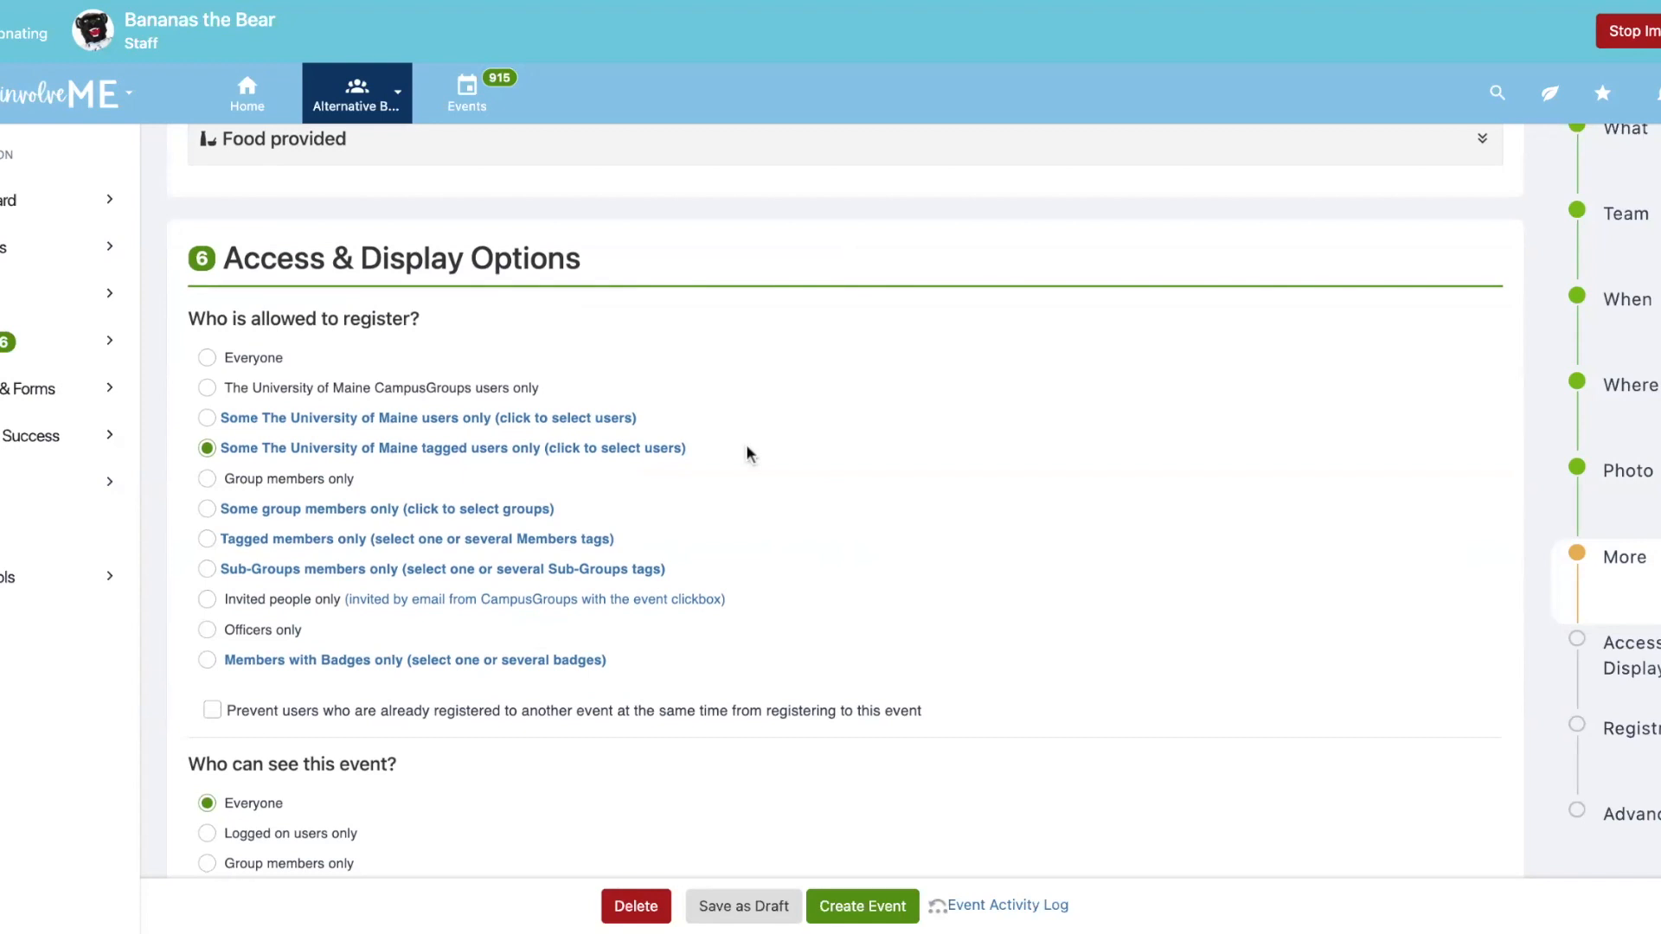
scroll(747, 449, down, 1)
scroll(746, 444, down, 1)
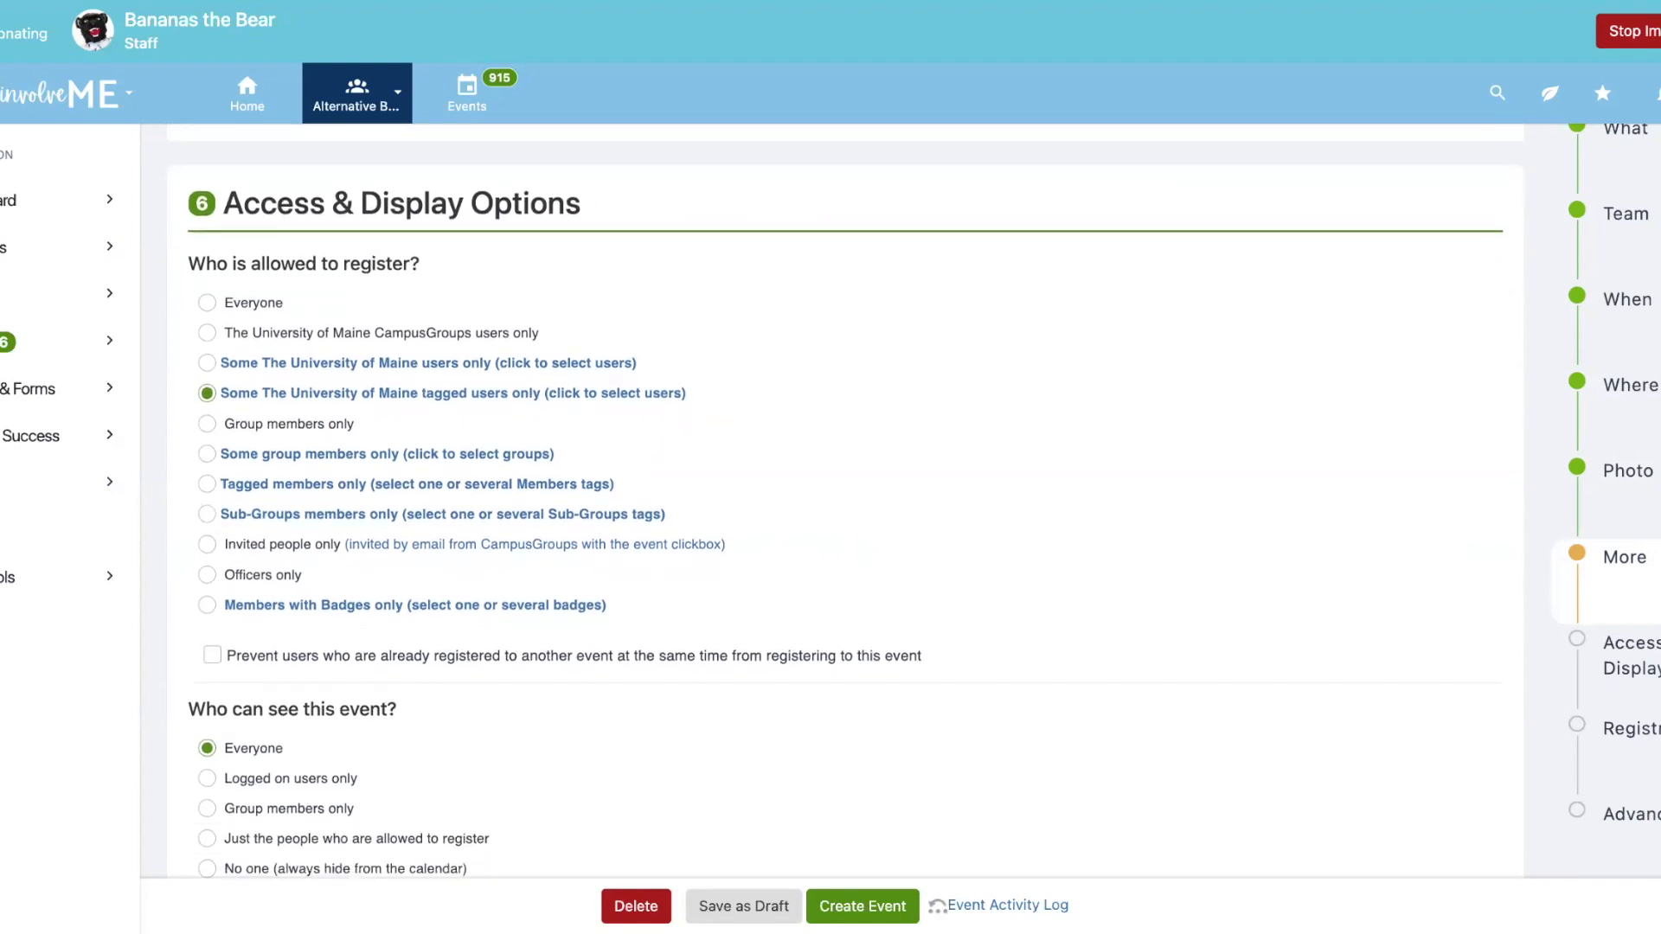
scroll(651, 666, down, 2)
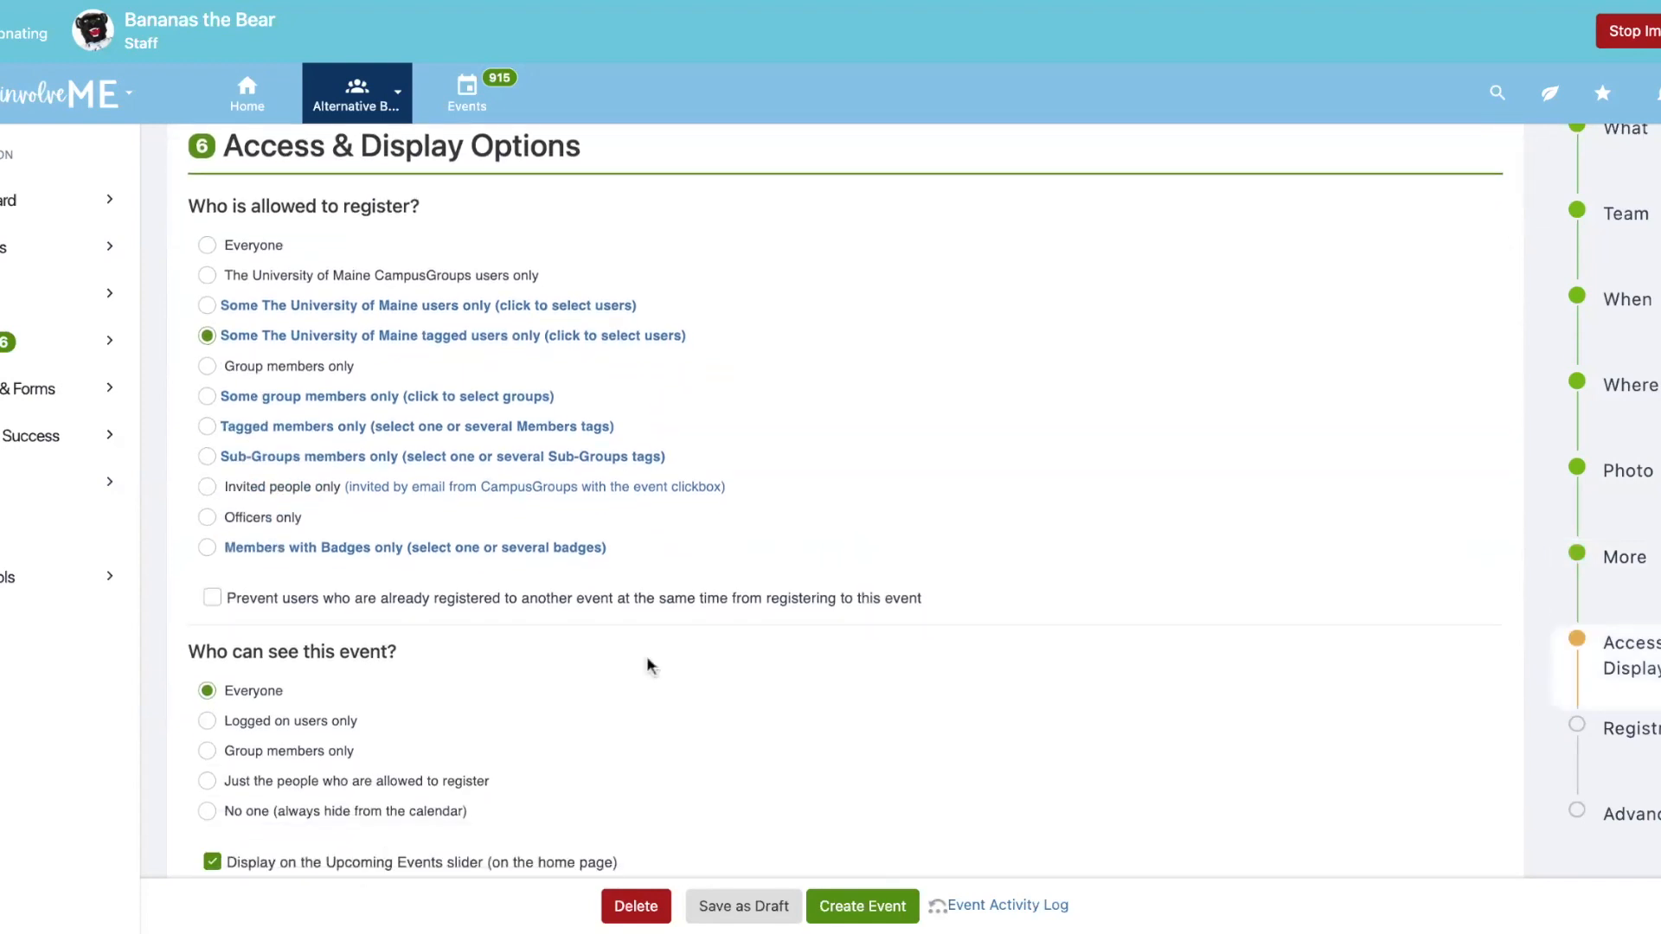
scroll(651, 666, down, 10)
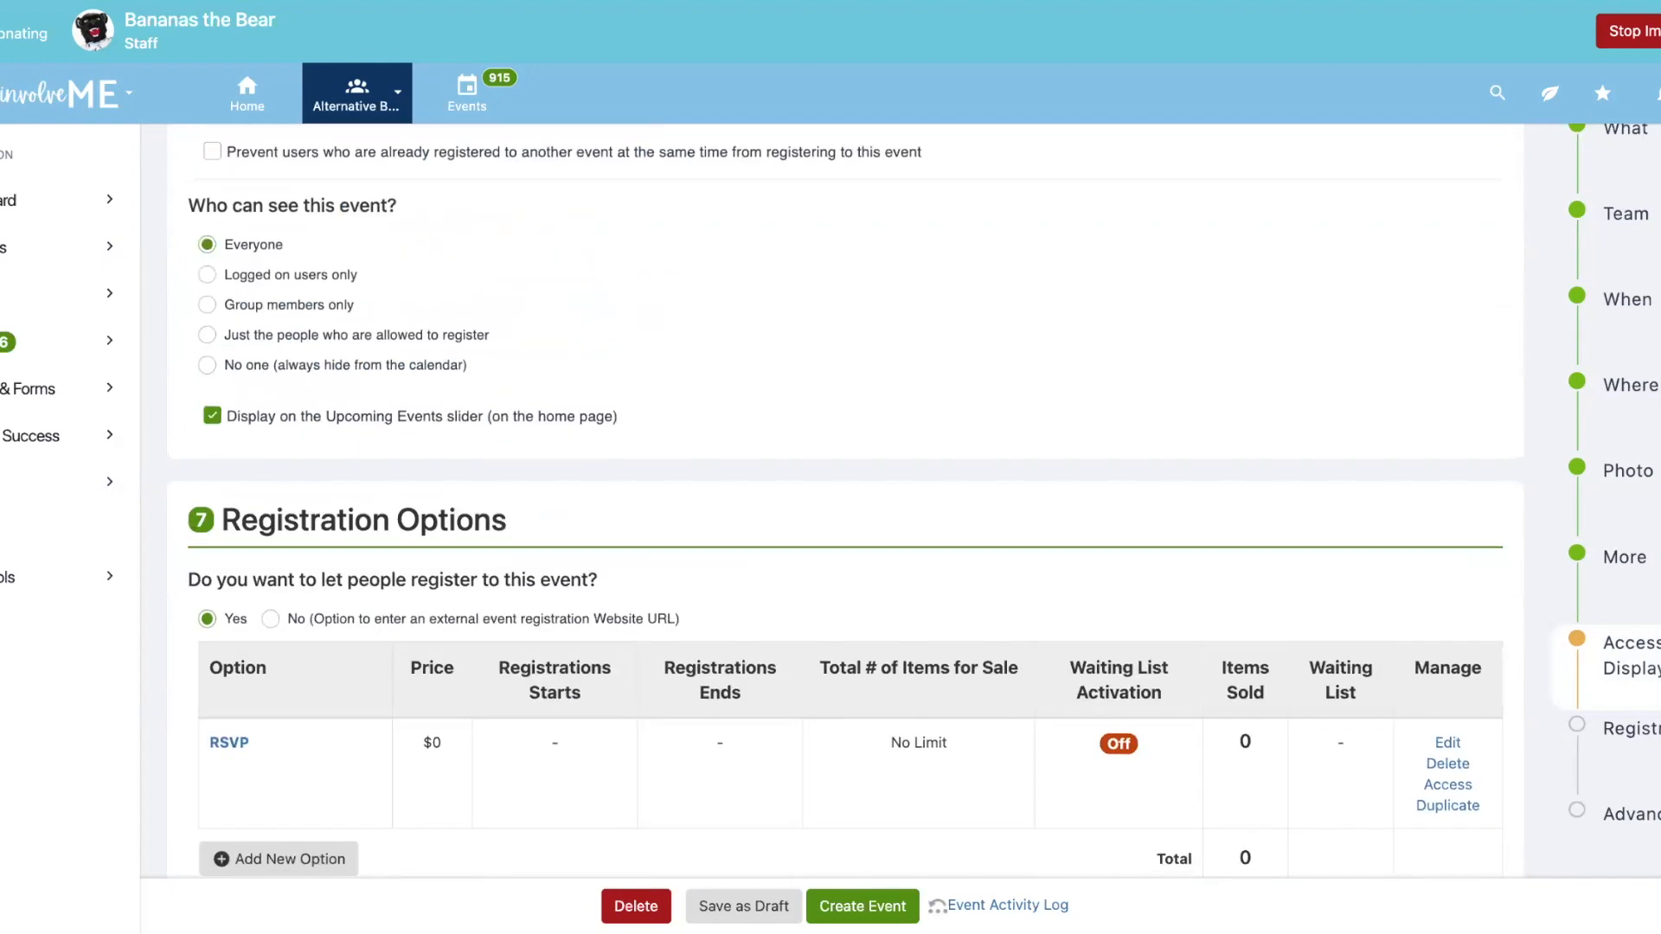
scroll(846, 504, down, 3)
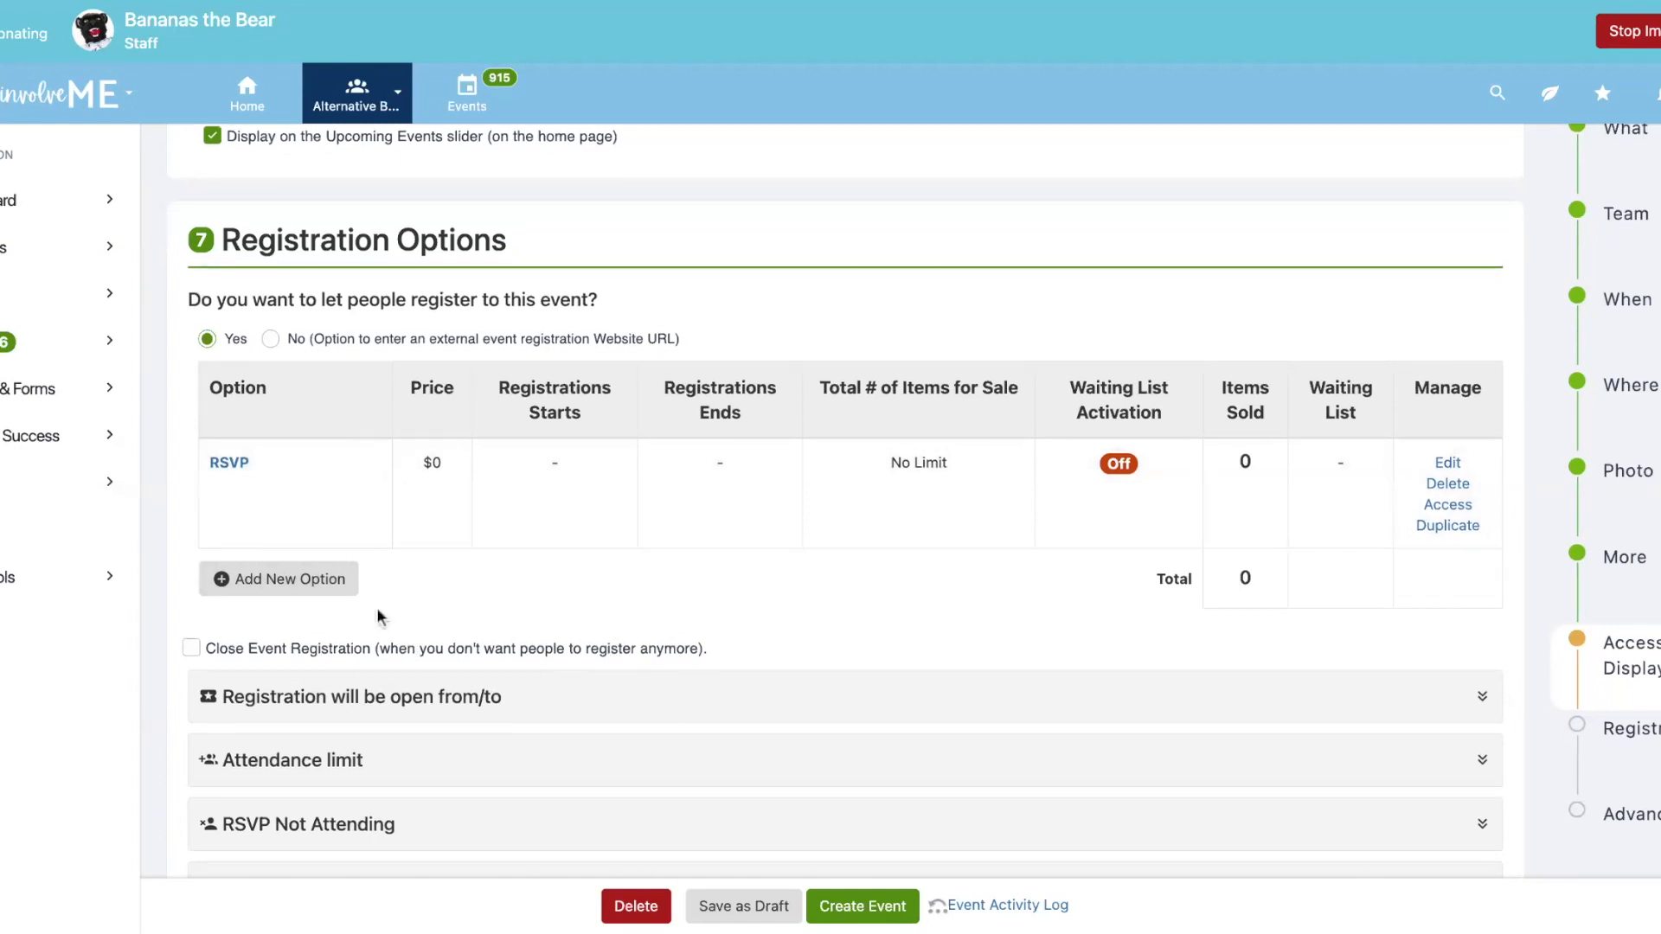
- Review the remaining registration settings and the advanced options, and create the event
scroll(378, 616, down, 2)
scroll(456, 526, down, 3)
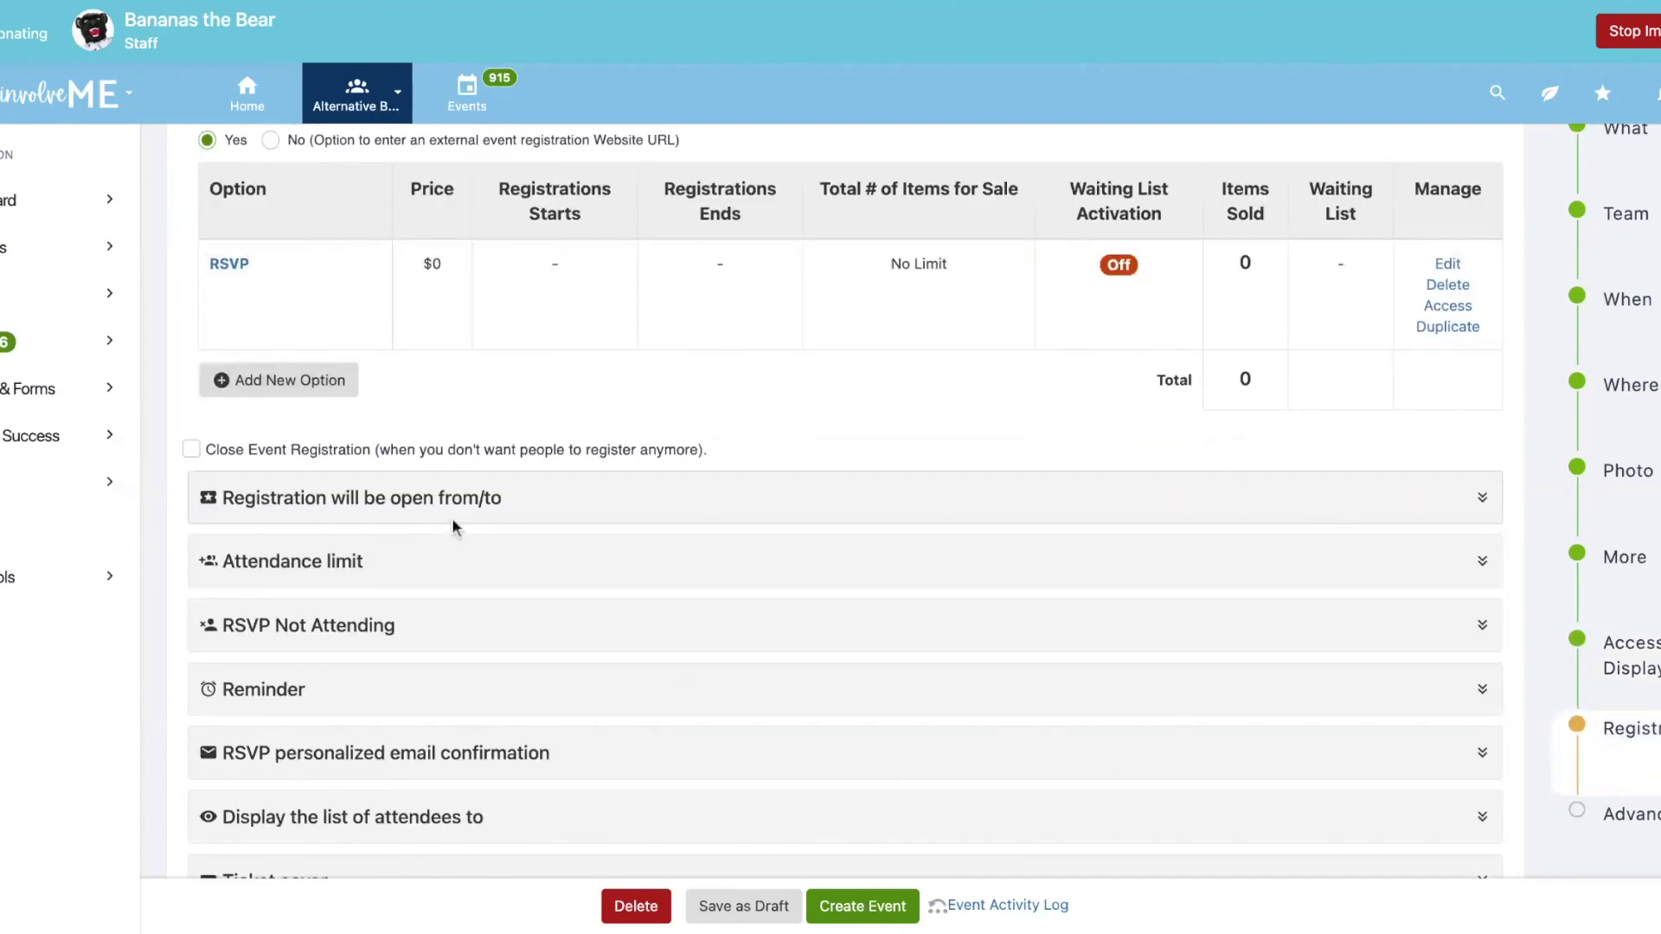
scroll(501, 641, down, 2)
scroll(504, 637, down, 2)
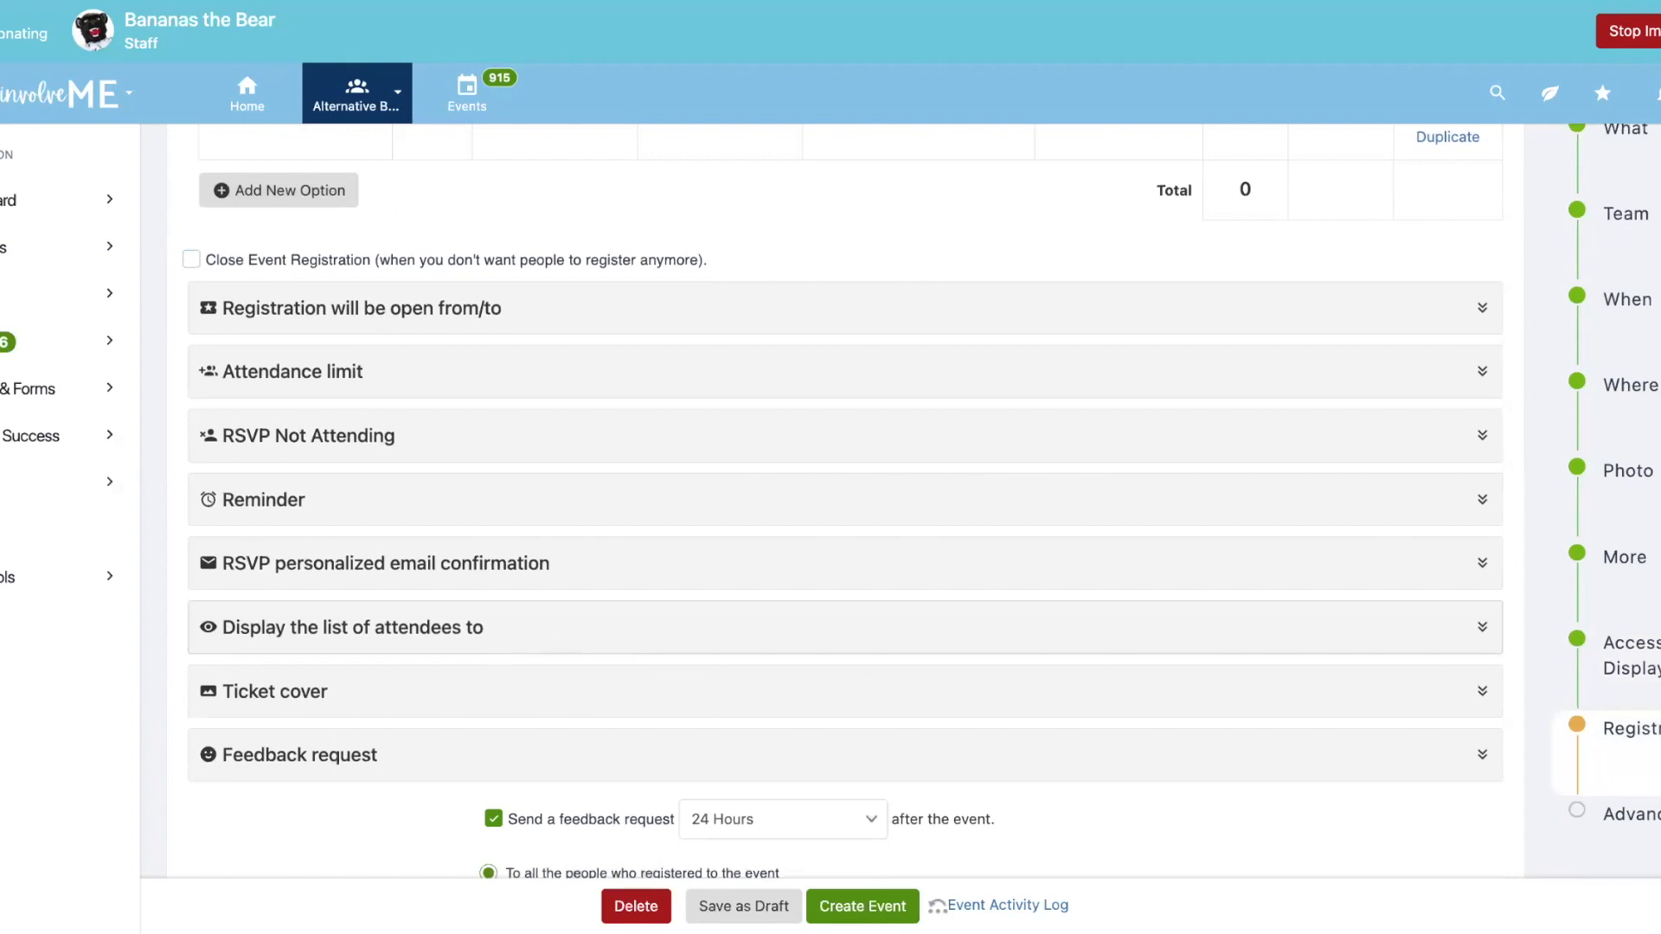
scroll(844, 501, down, 1)
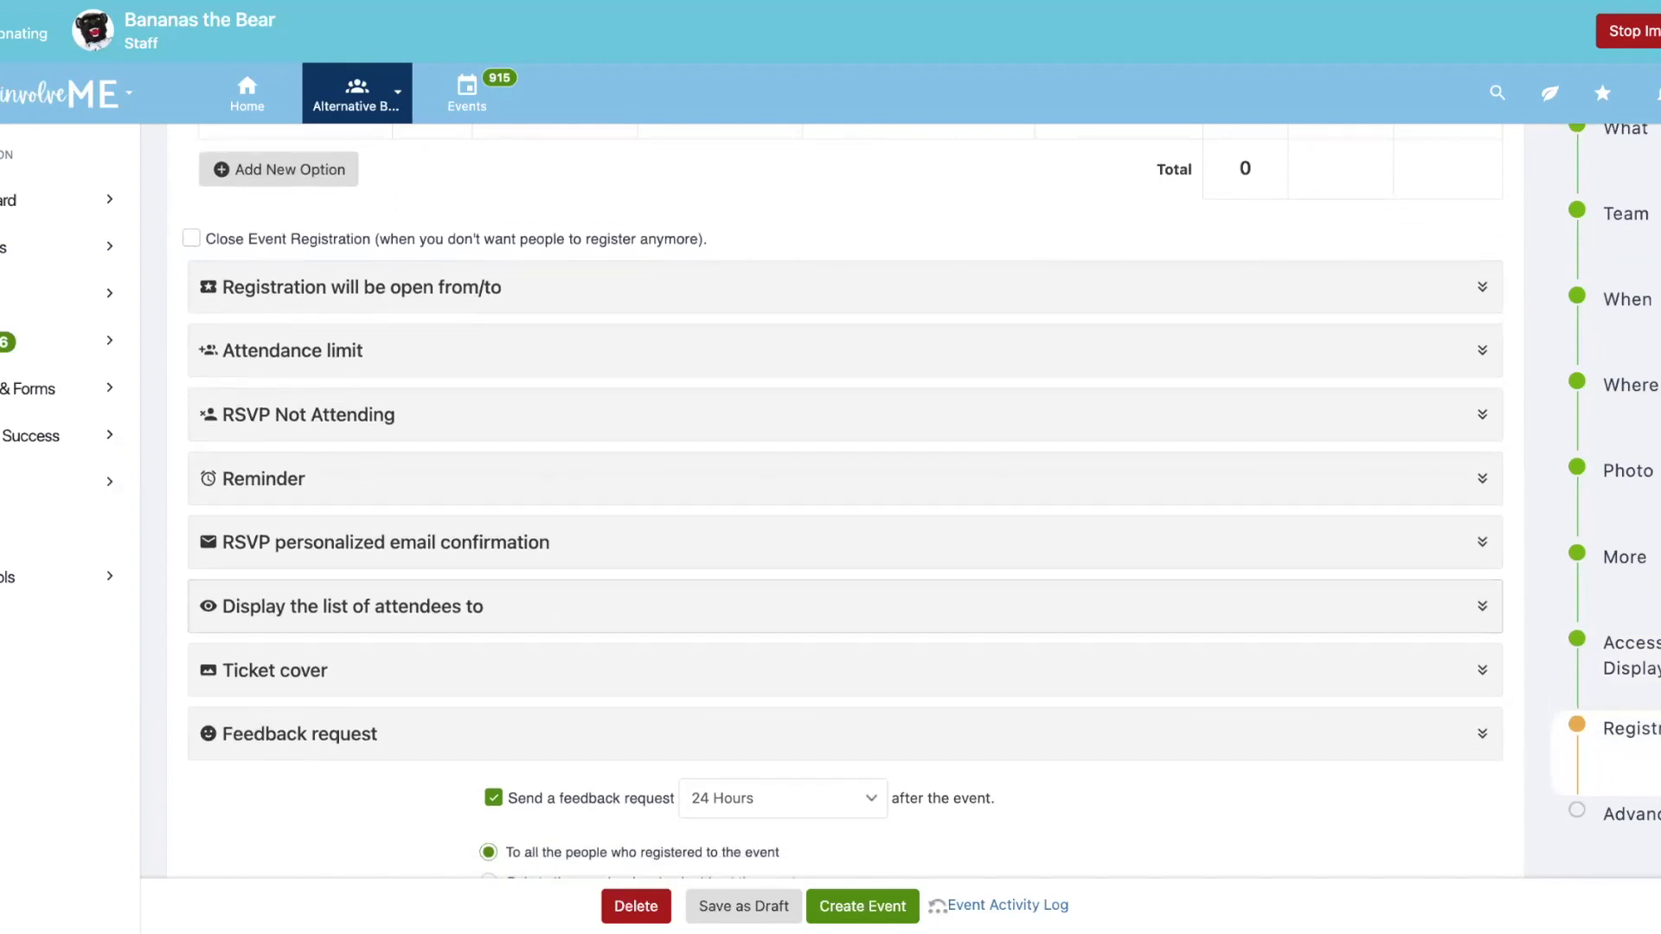
scroll(843, 502, down, 2)
scroll(843, 502, down, 6)
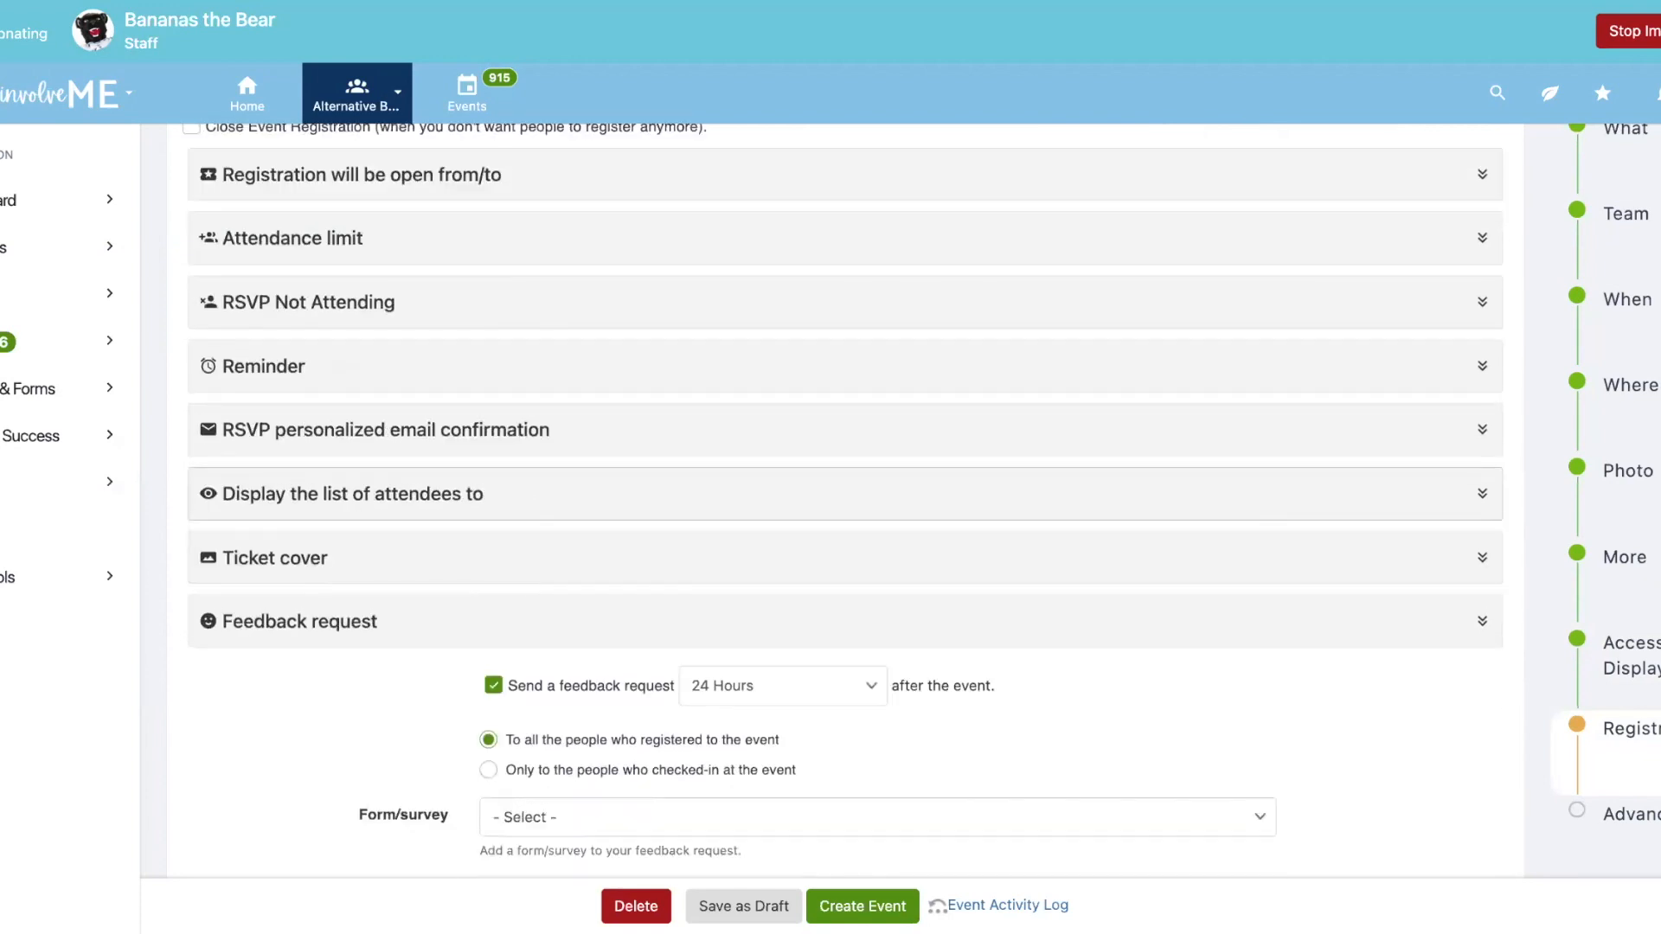
scroll(844, 502, down, 6)
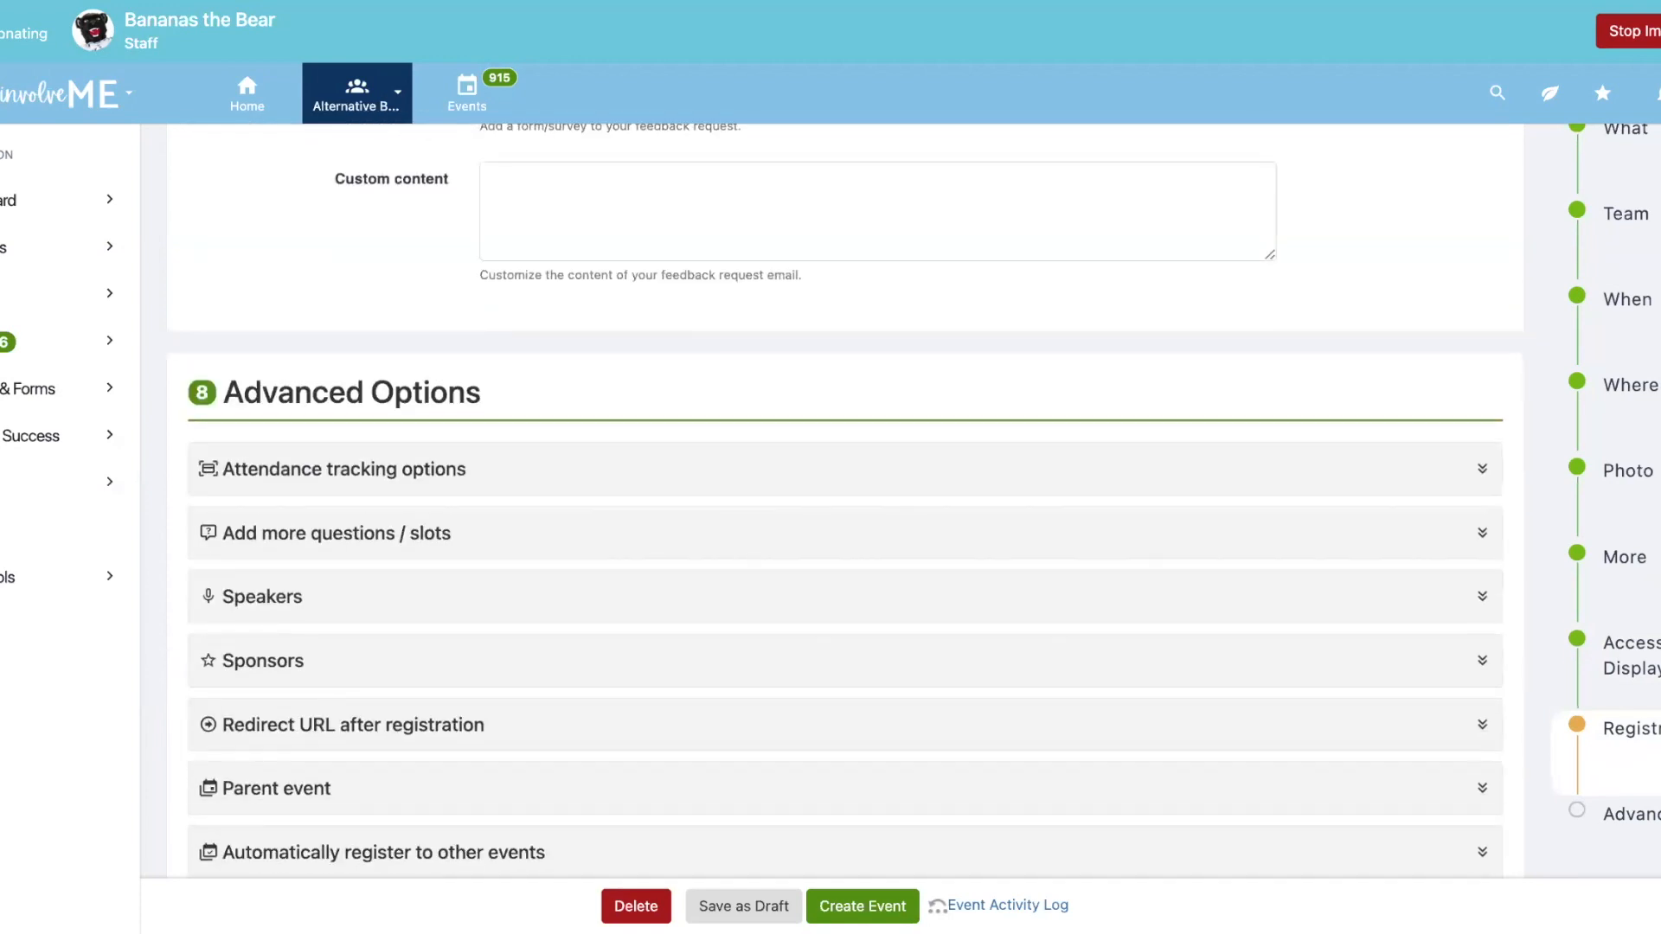
scroll(843, 501, down, 1)
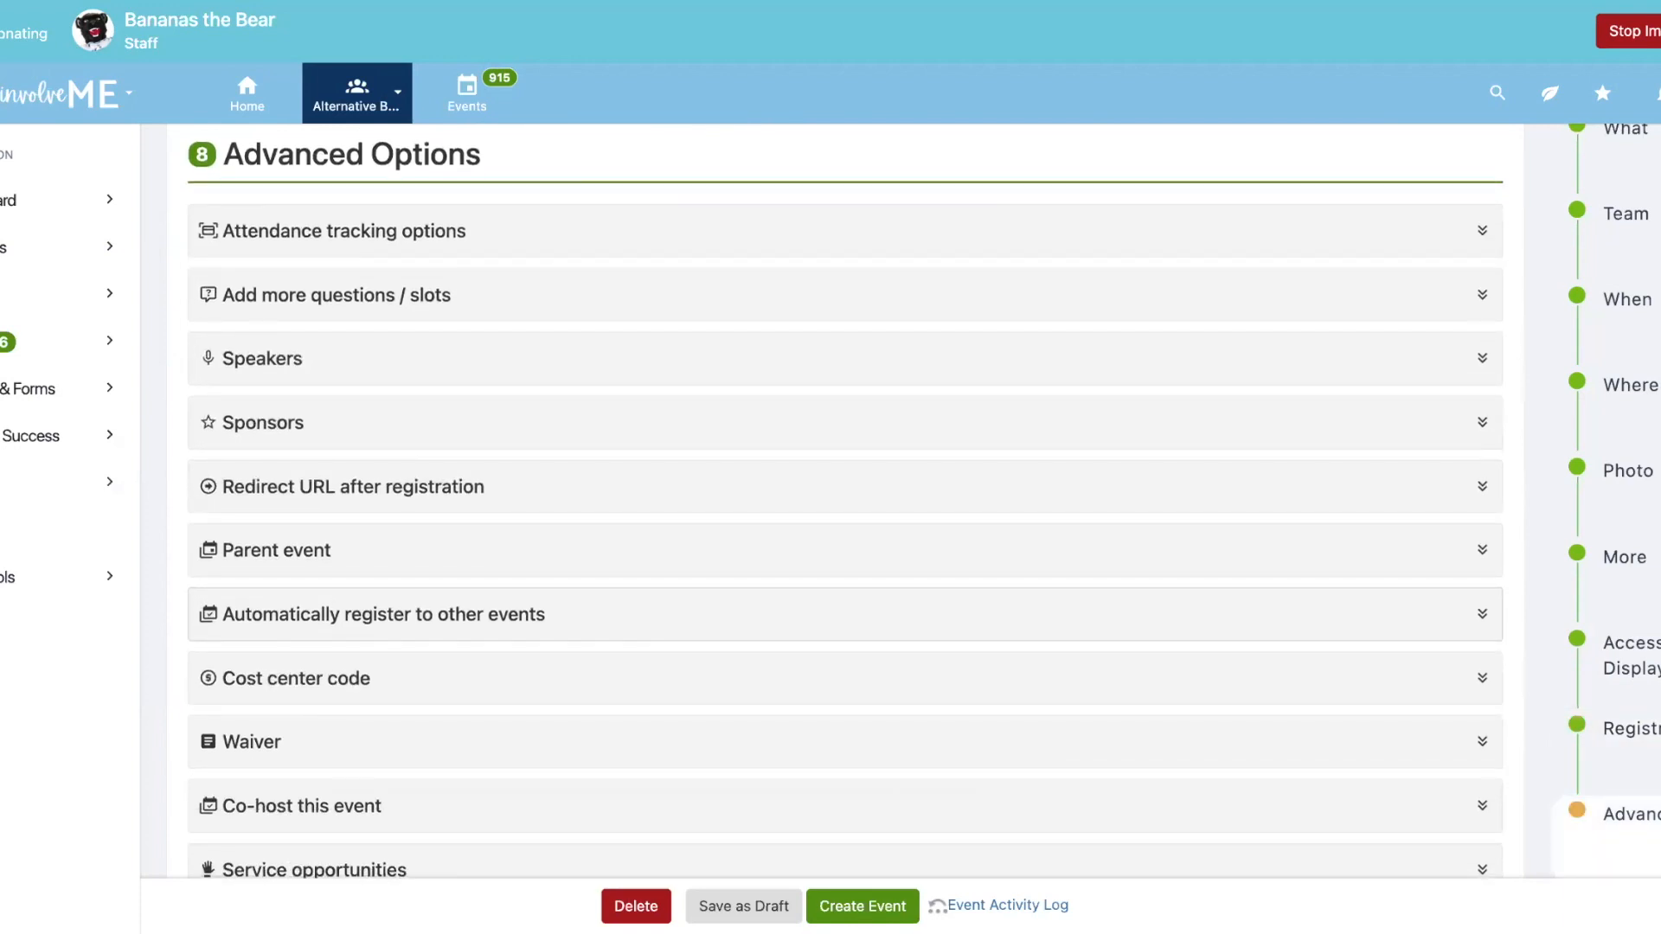
scroll(843, 501, down, 2)
scroll(843, 501, down, 2)
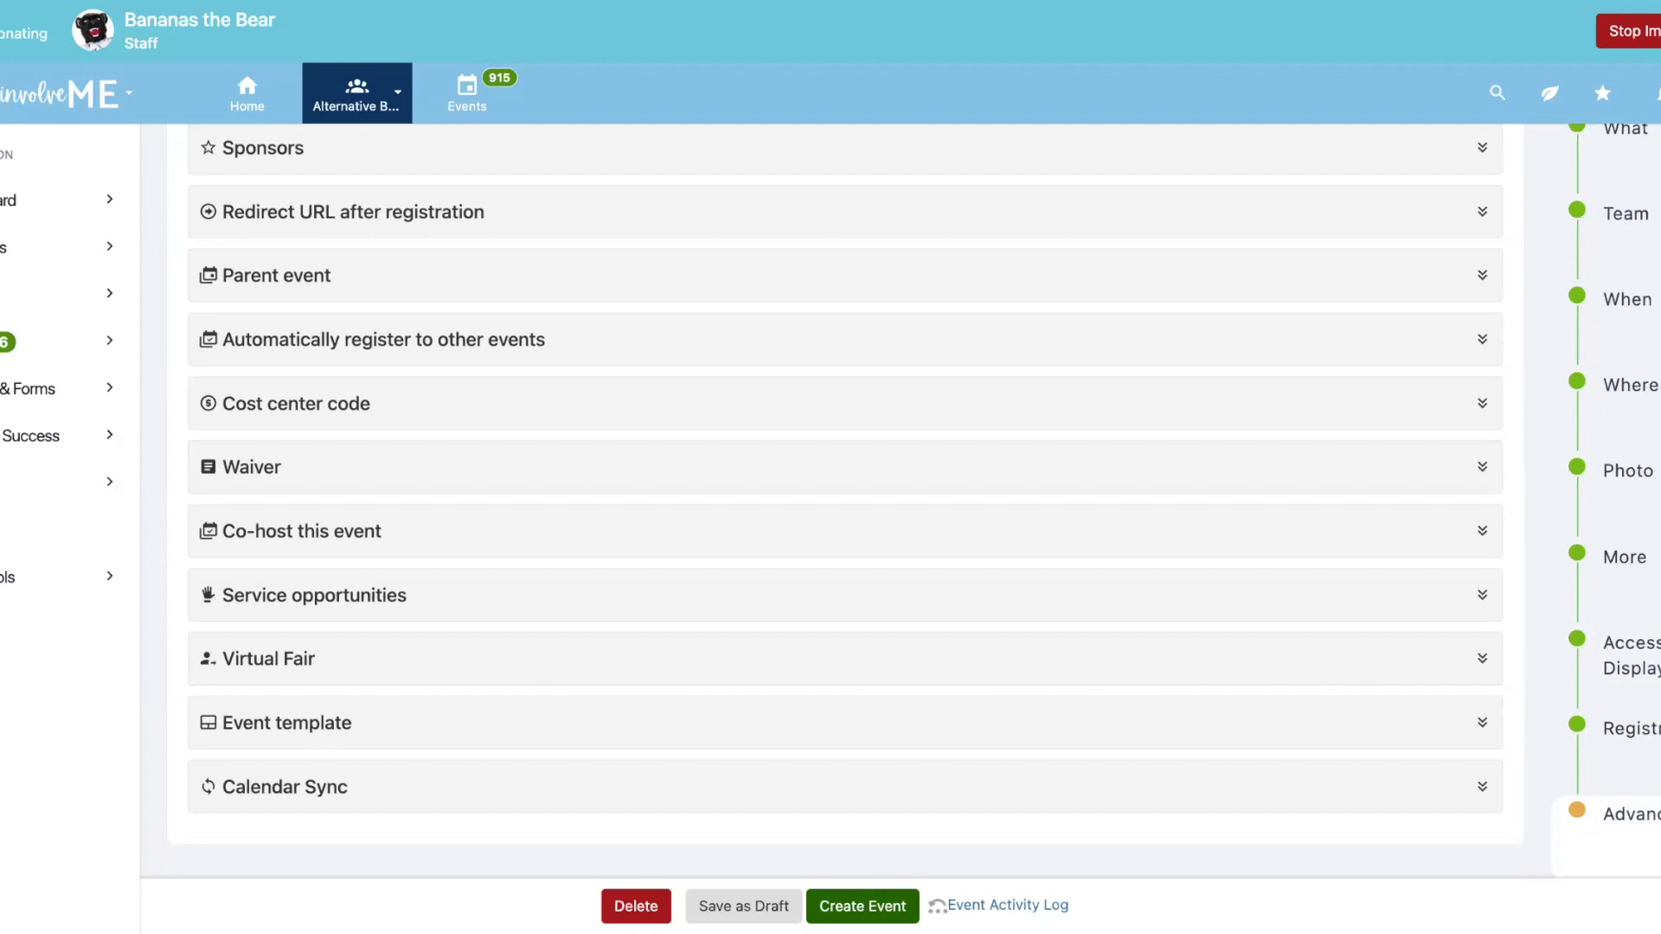
click(862, 906)
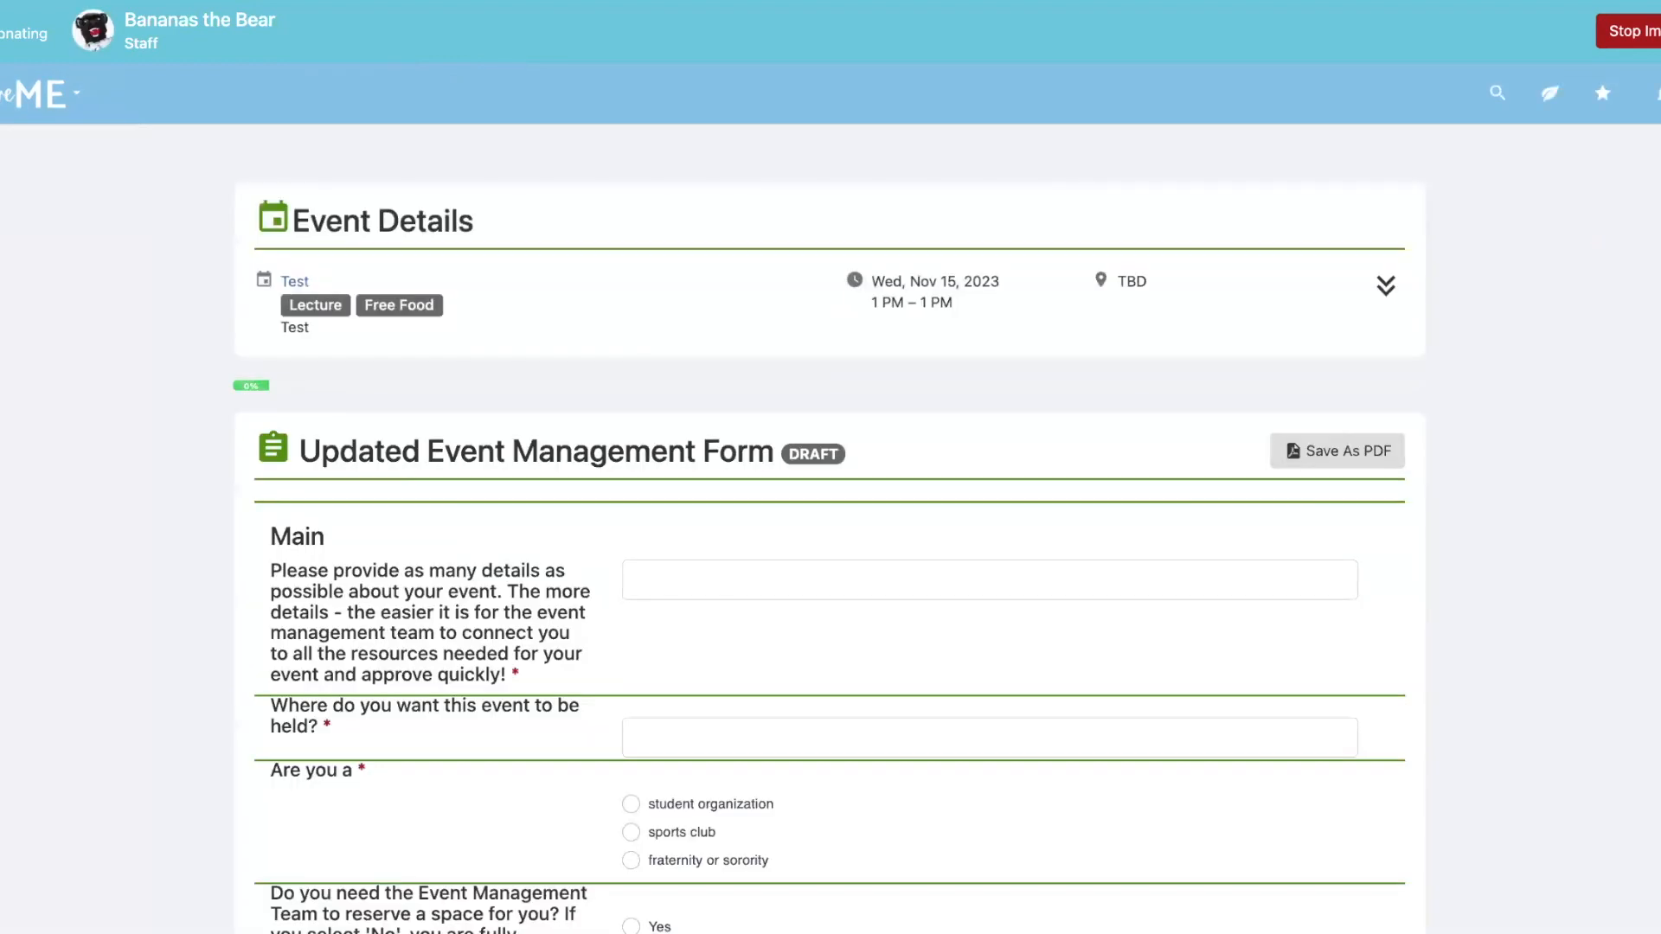
- Enter "test" as the event details and "Lown Room" as the place where the event is held in the Updated Event Management Form
scroll(761, 471, down, 3)
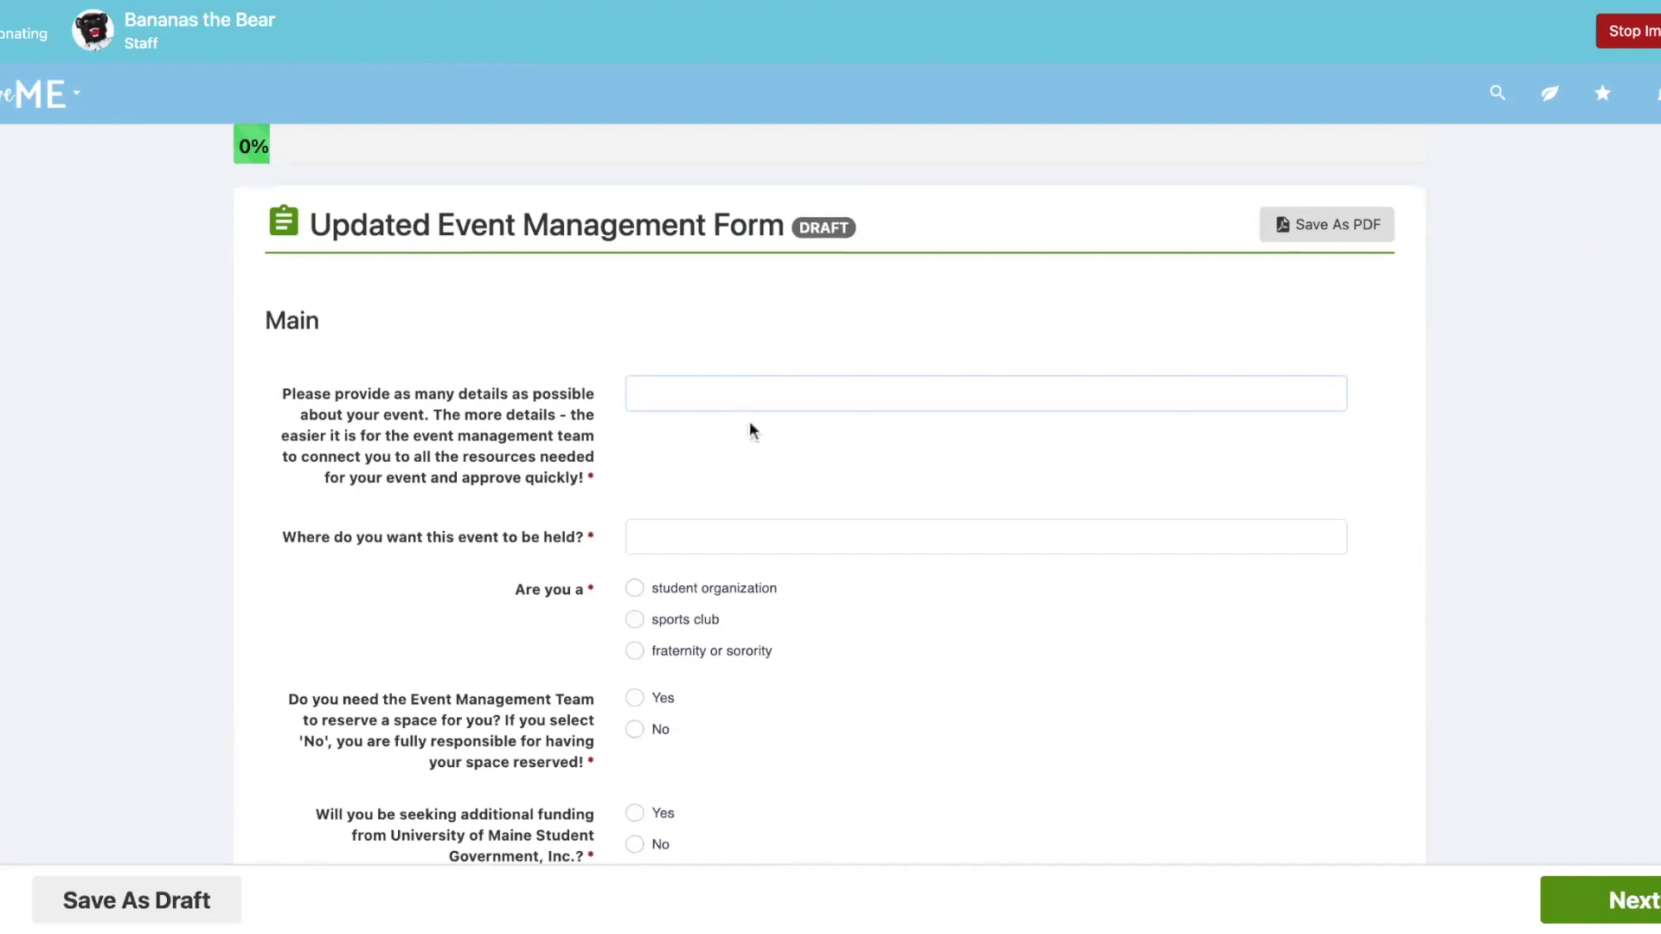
click(785, 450)
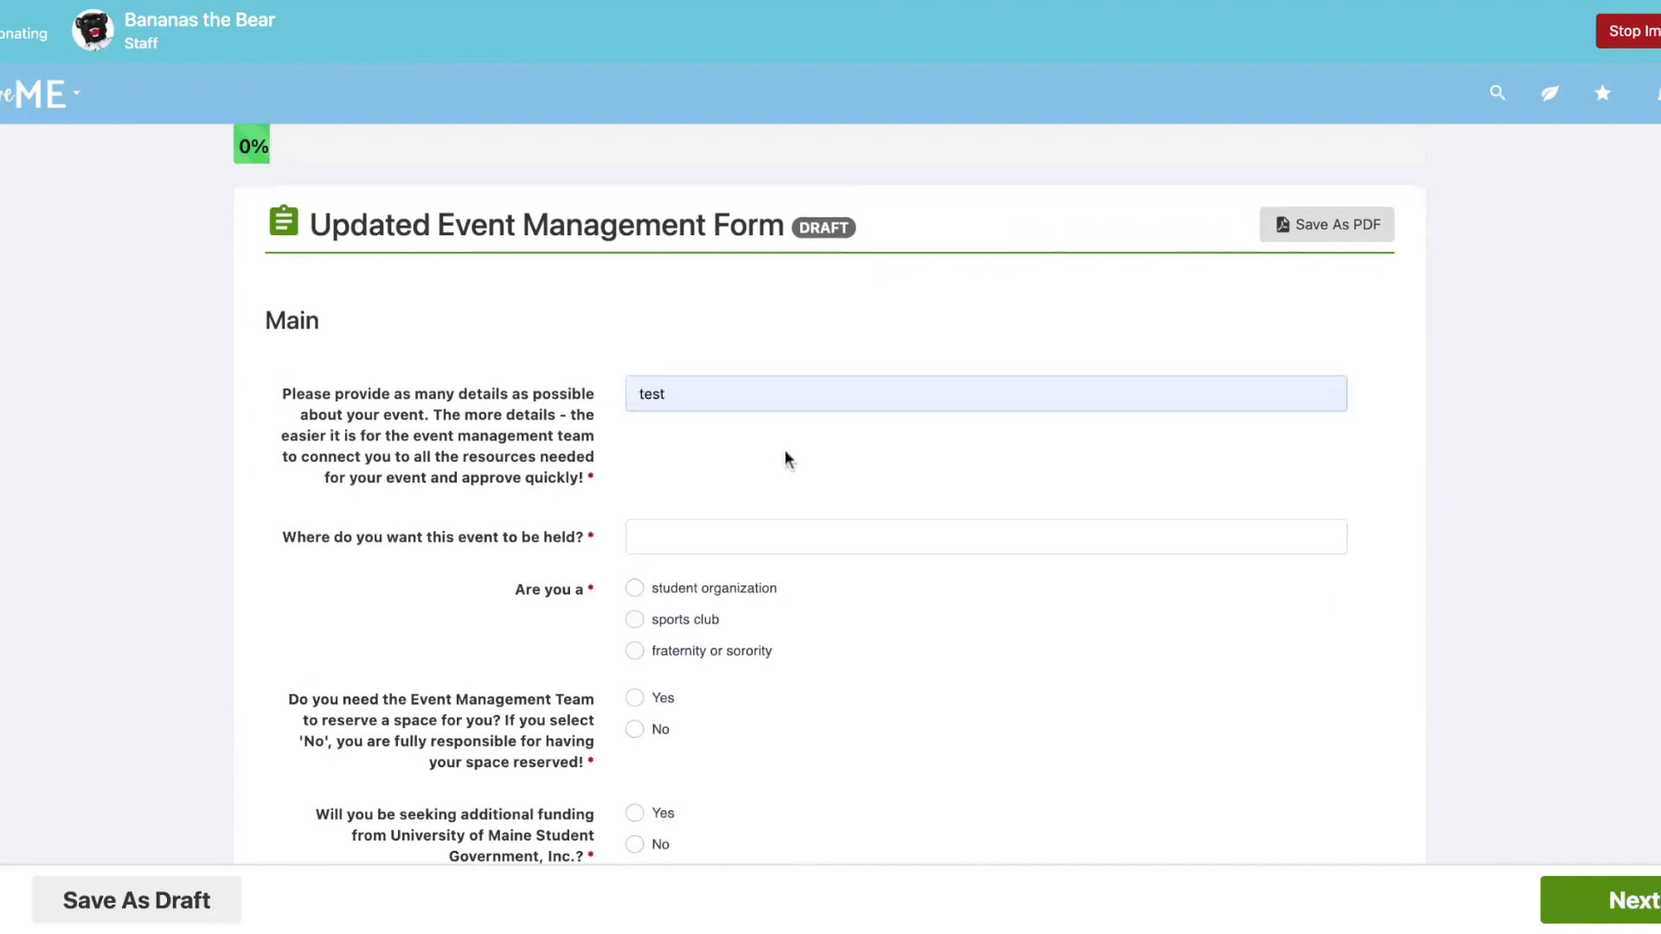
click(749, 539)
text(test)
click(788, 651)
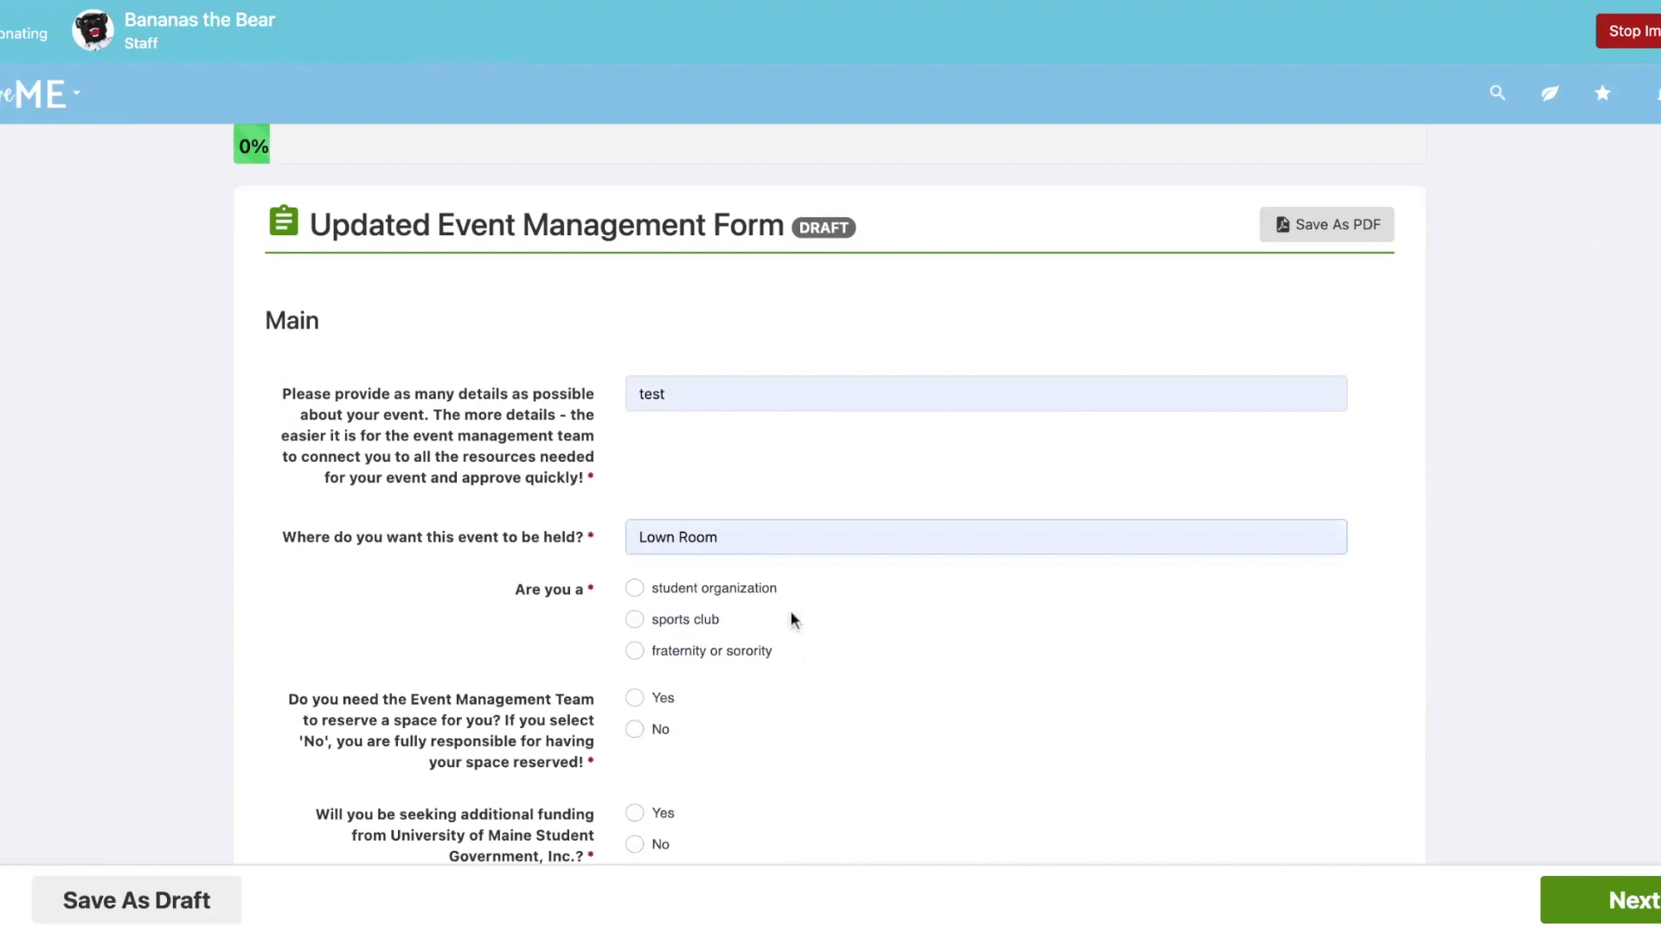
- Answer Yes to having a space reserved and to seeking additional funding, and enter 30 as the number of attendees
scroll(797, 496, down, 3)
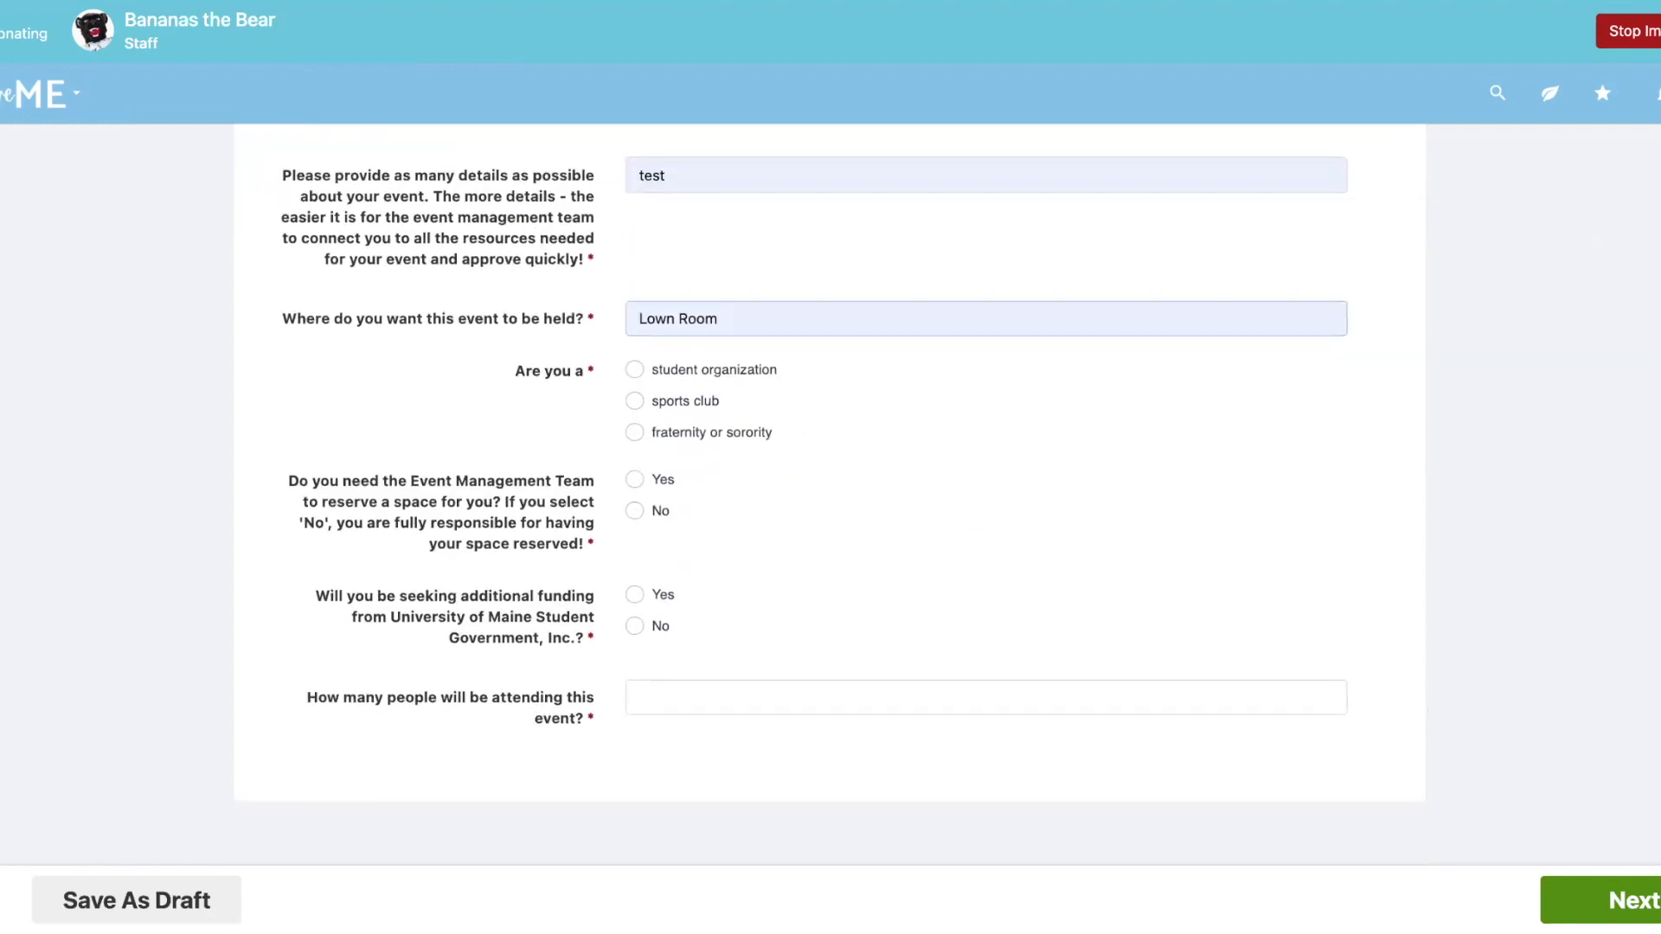
scroll(828, 467, down, 1)
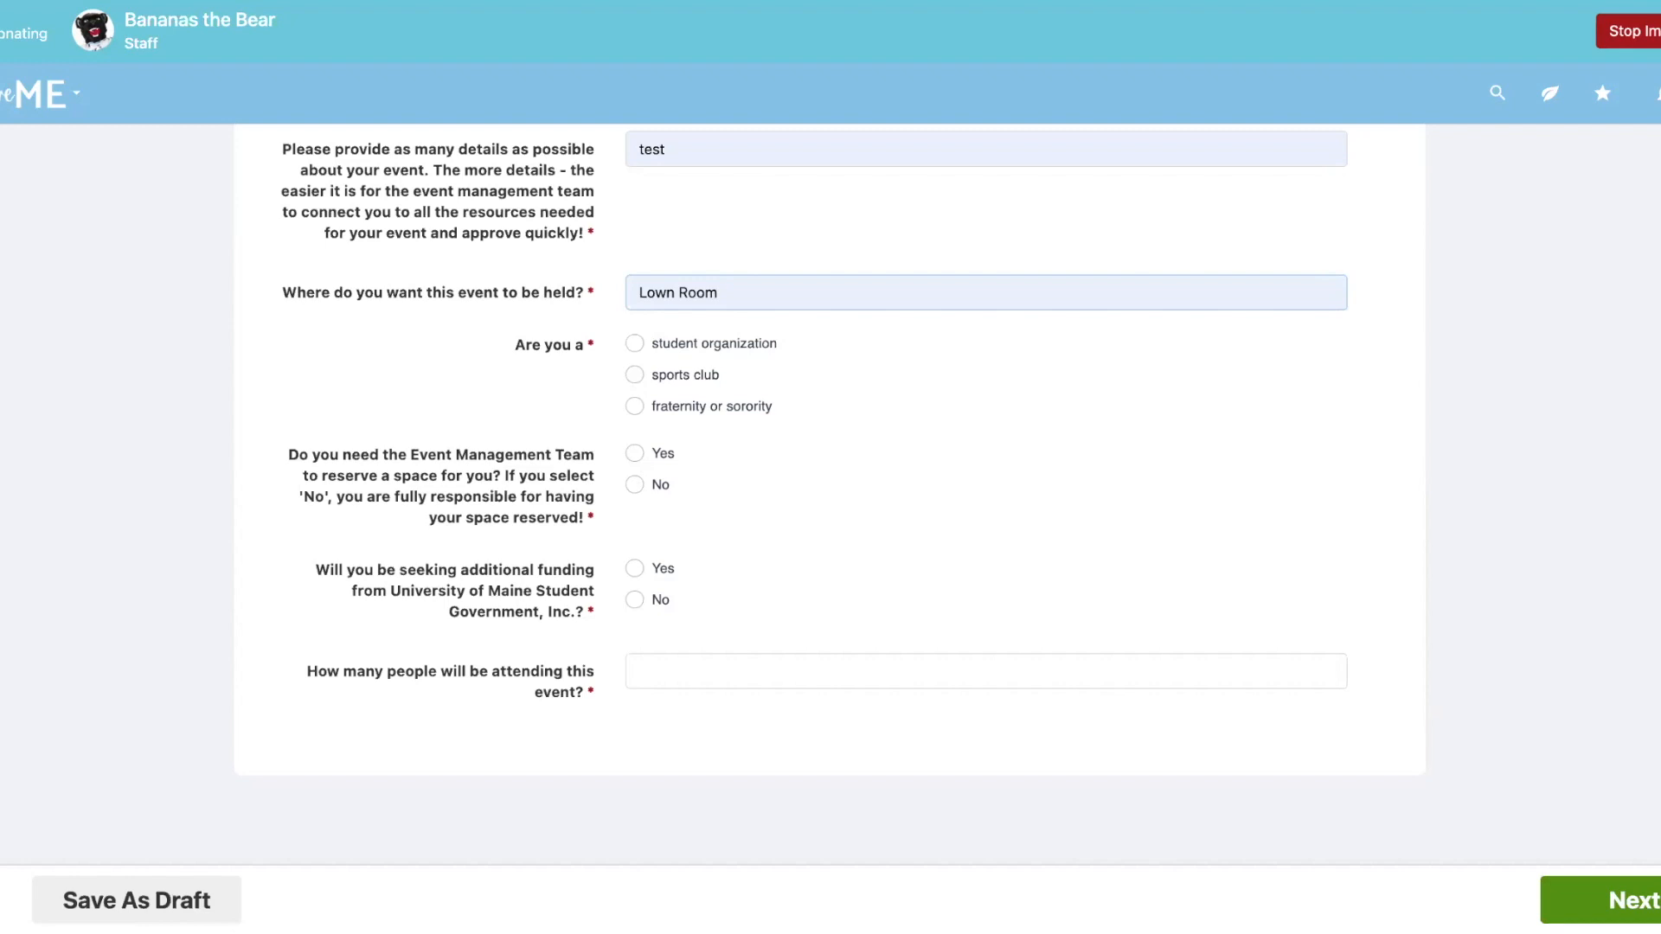
click(634, 453)
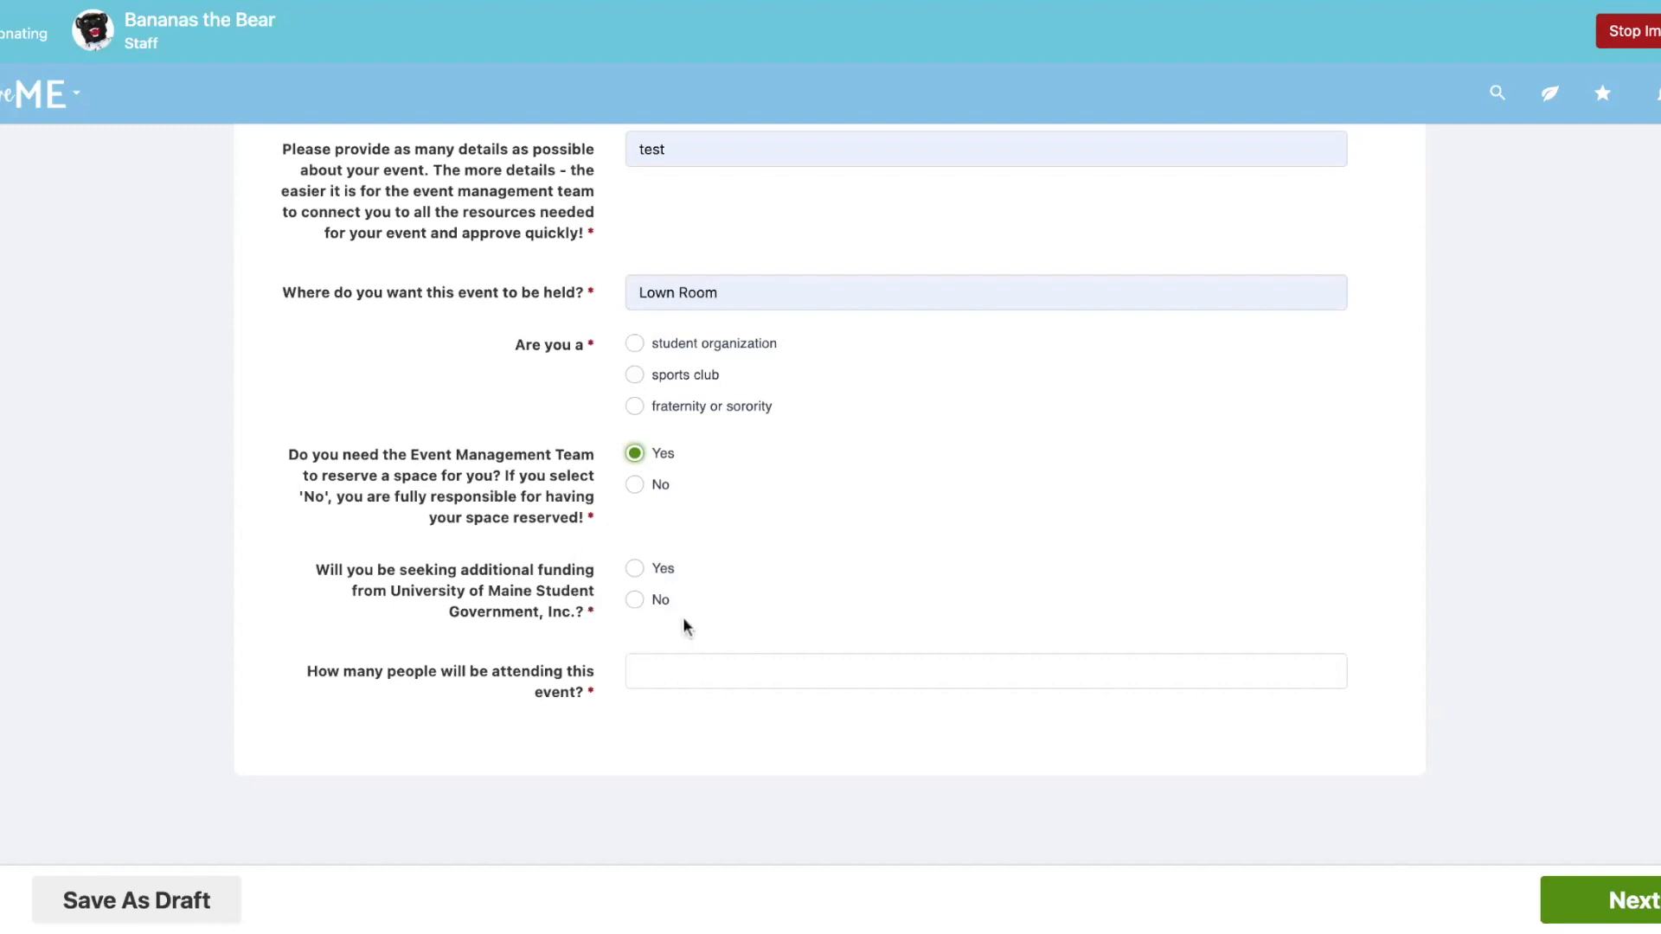
click(640, 567)
click(695, 676)
text(30)
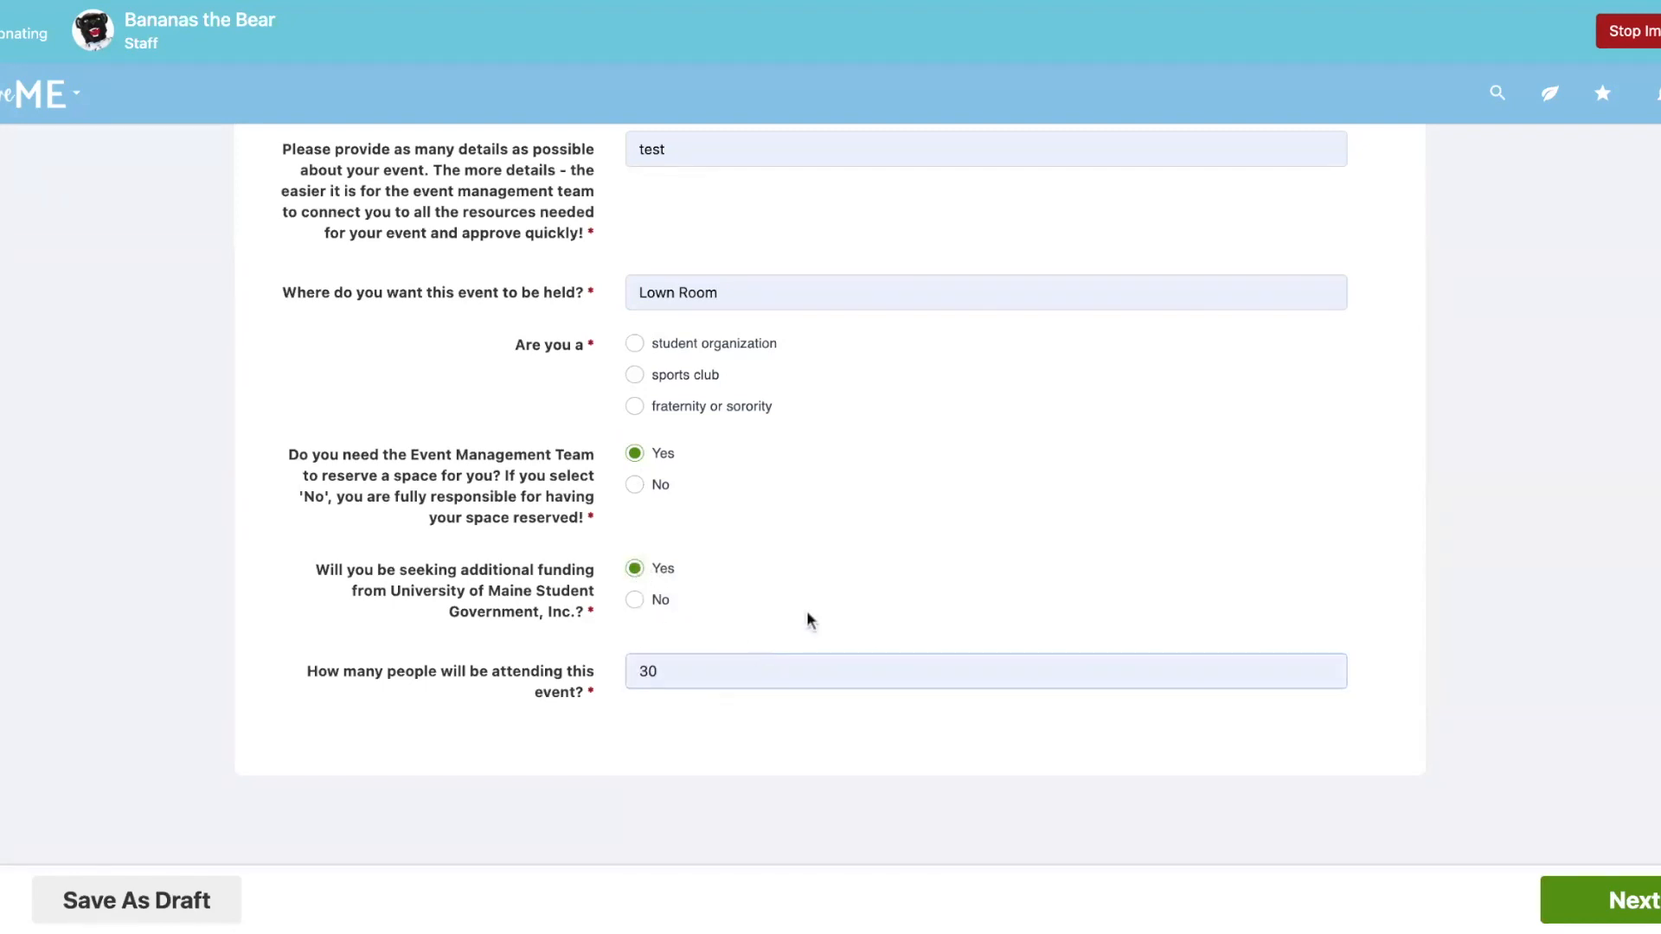
- Identify the group as a student organization and continue to the Type of Event section
scroll(808, 605, down, 2)
scroll(809, 603, down, 3)
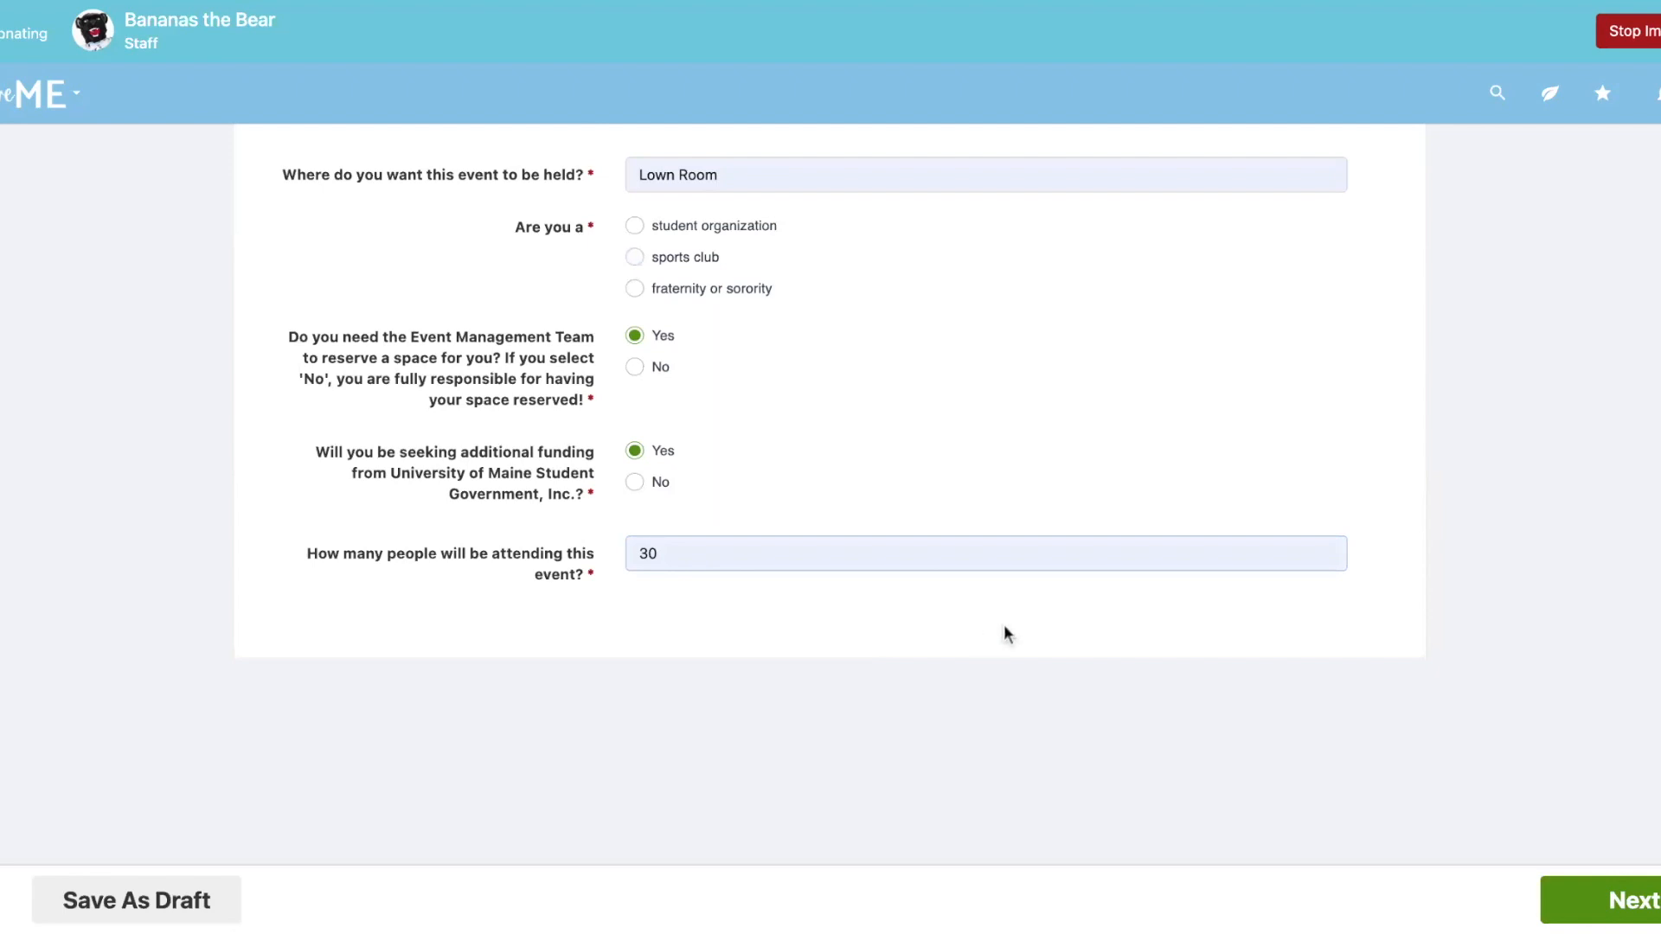
click(1590, 908)
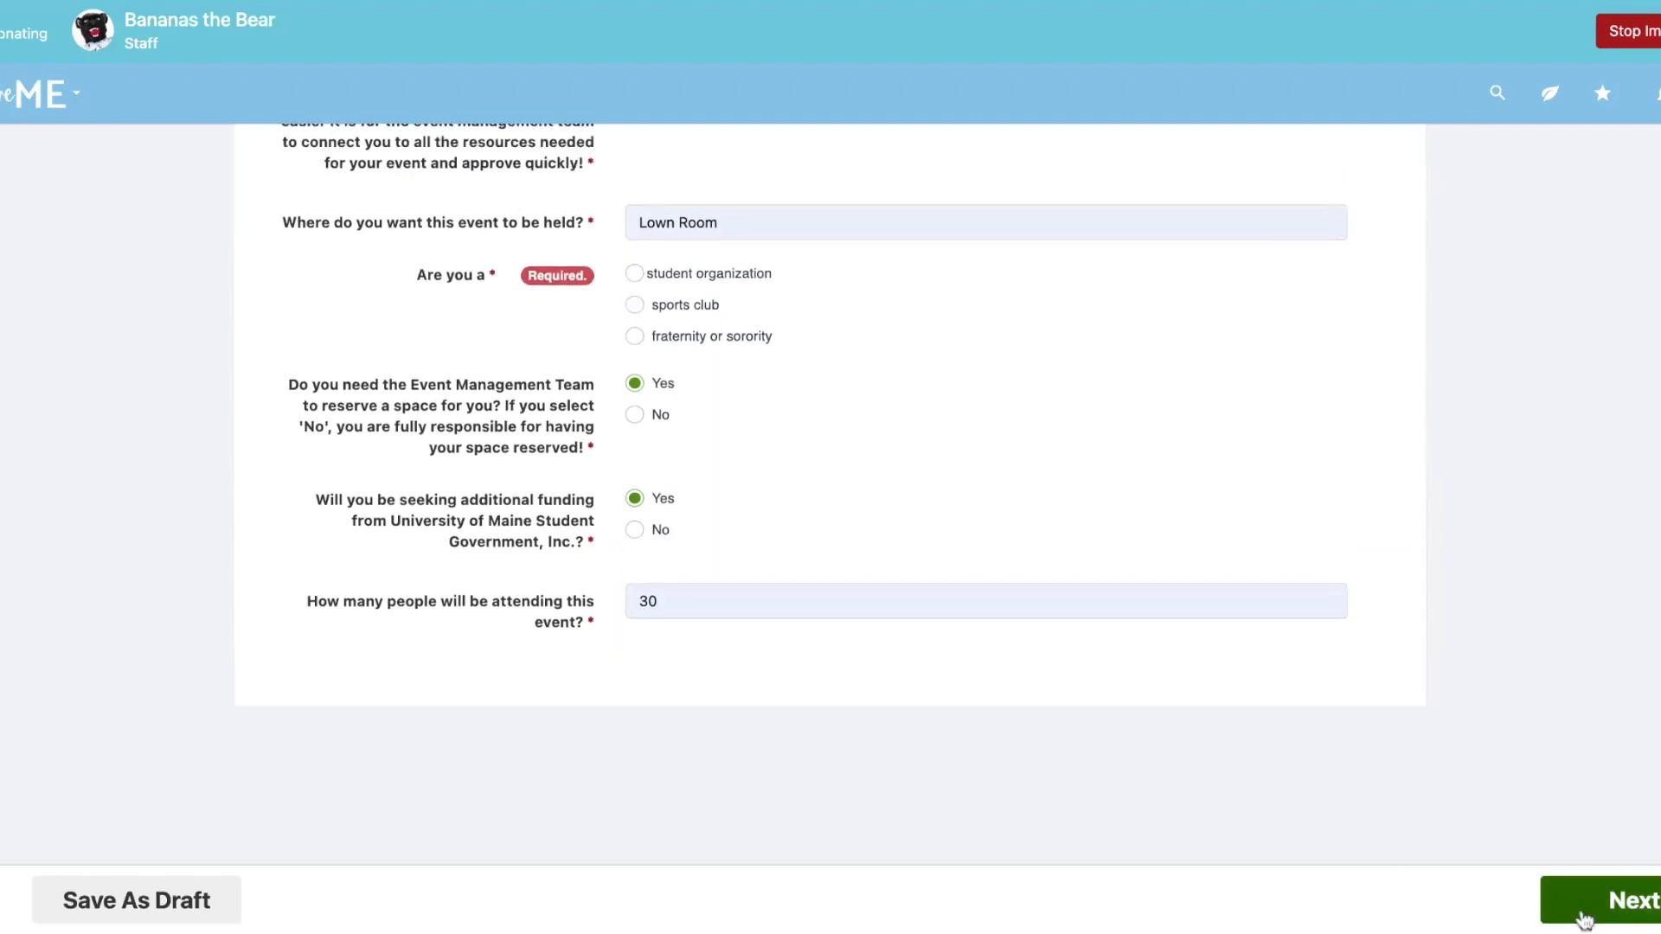
click(638, 296)
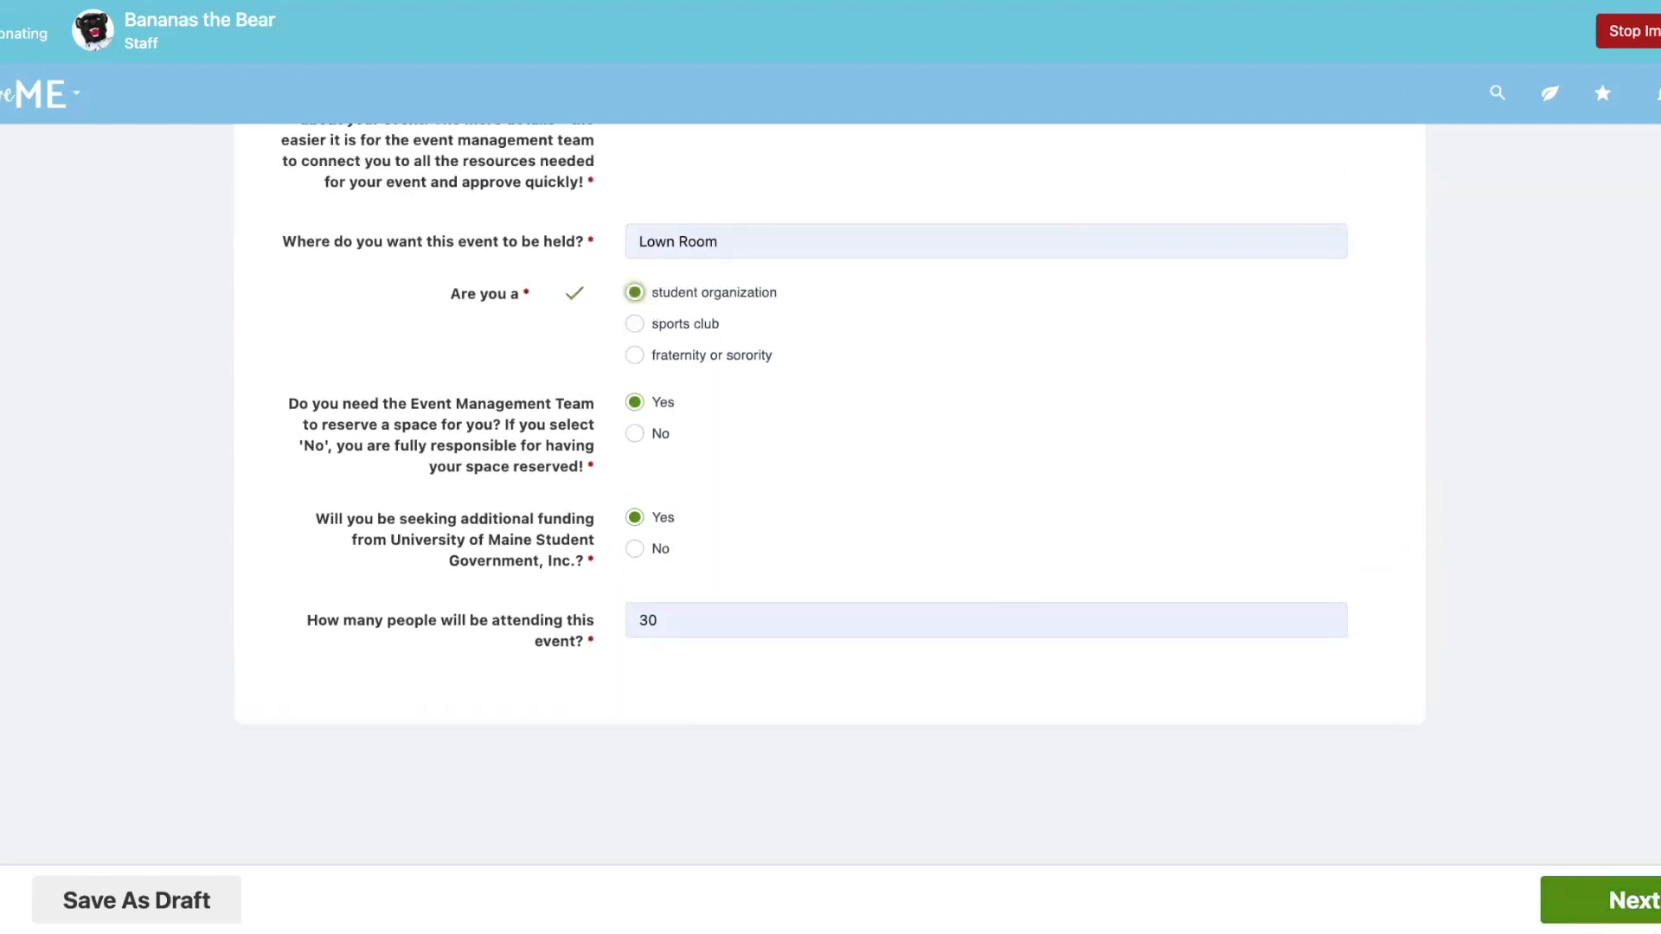
click(1654, 897)
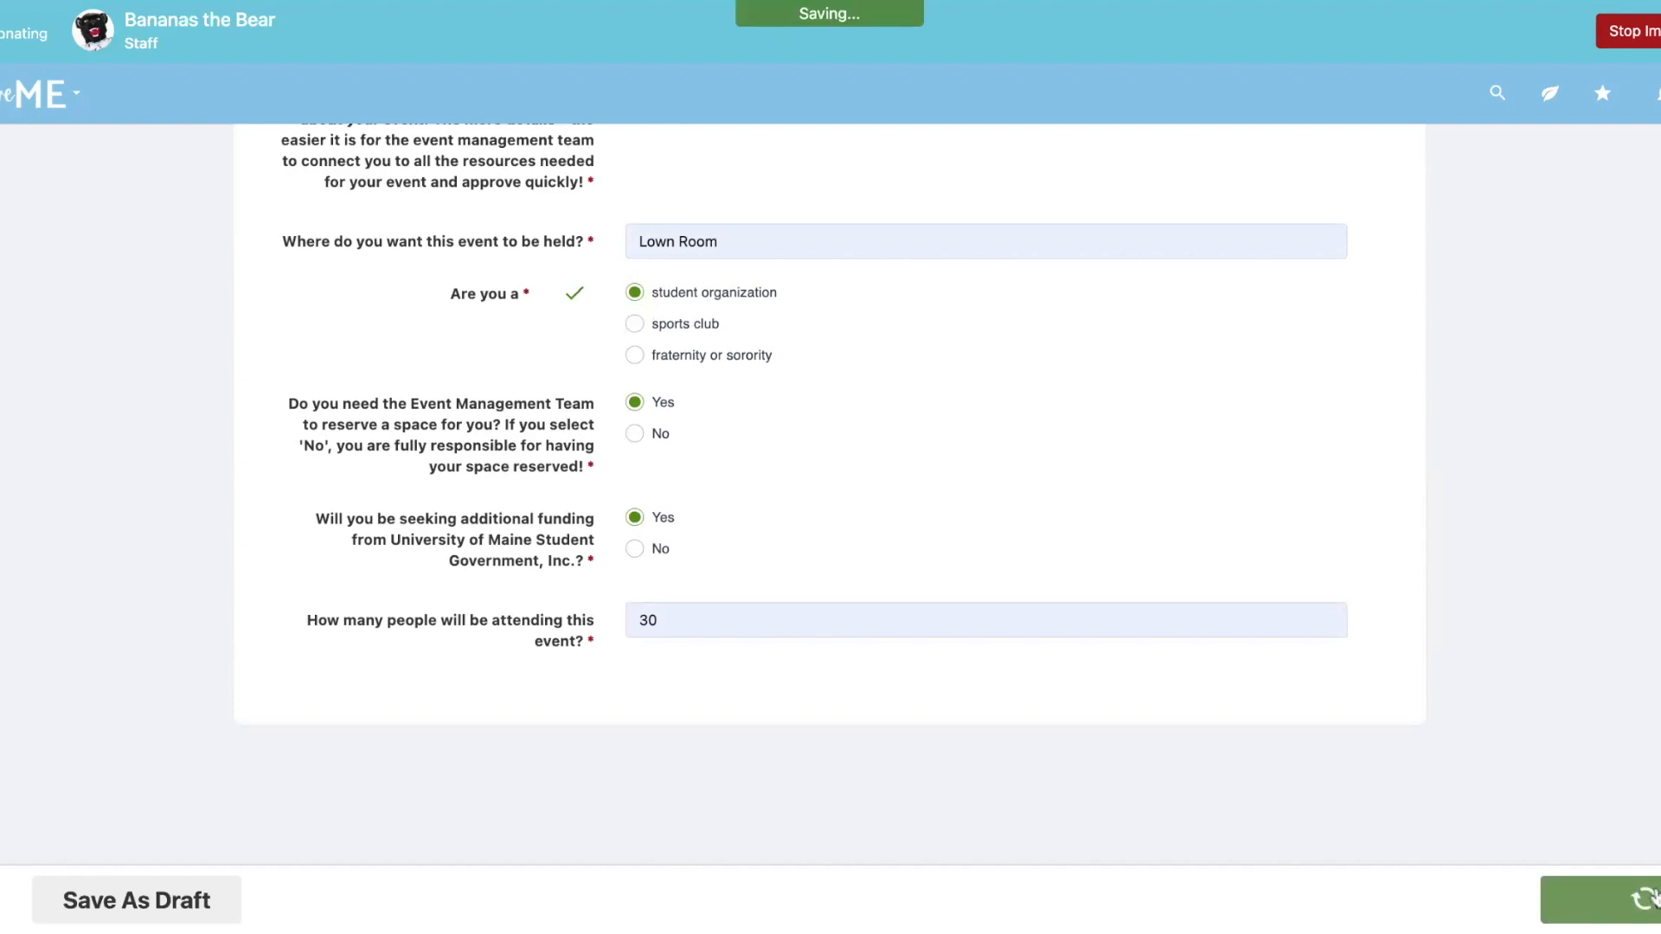
- Set the event type to Meeting (one time or recurring), answer No to VIPs attending, and continue to the Travel section
scroll(1356, 532, down, 1)
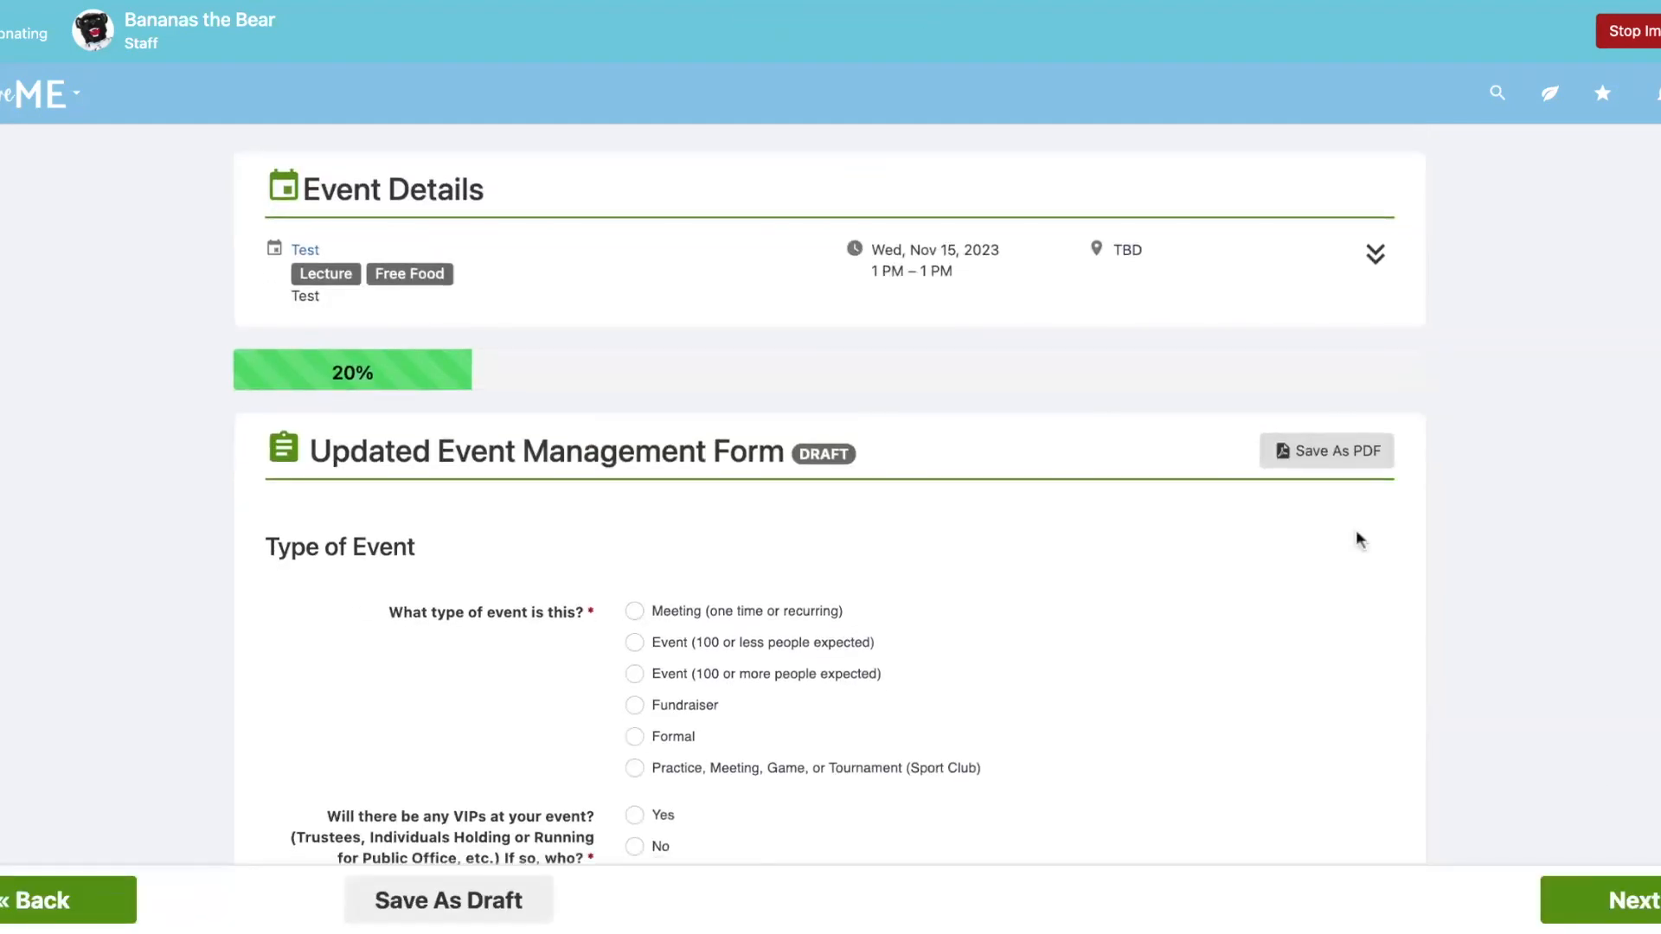
scroll(1356, 537, down, 5)
click(634, 381)
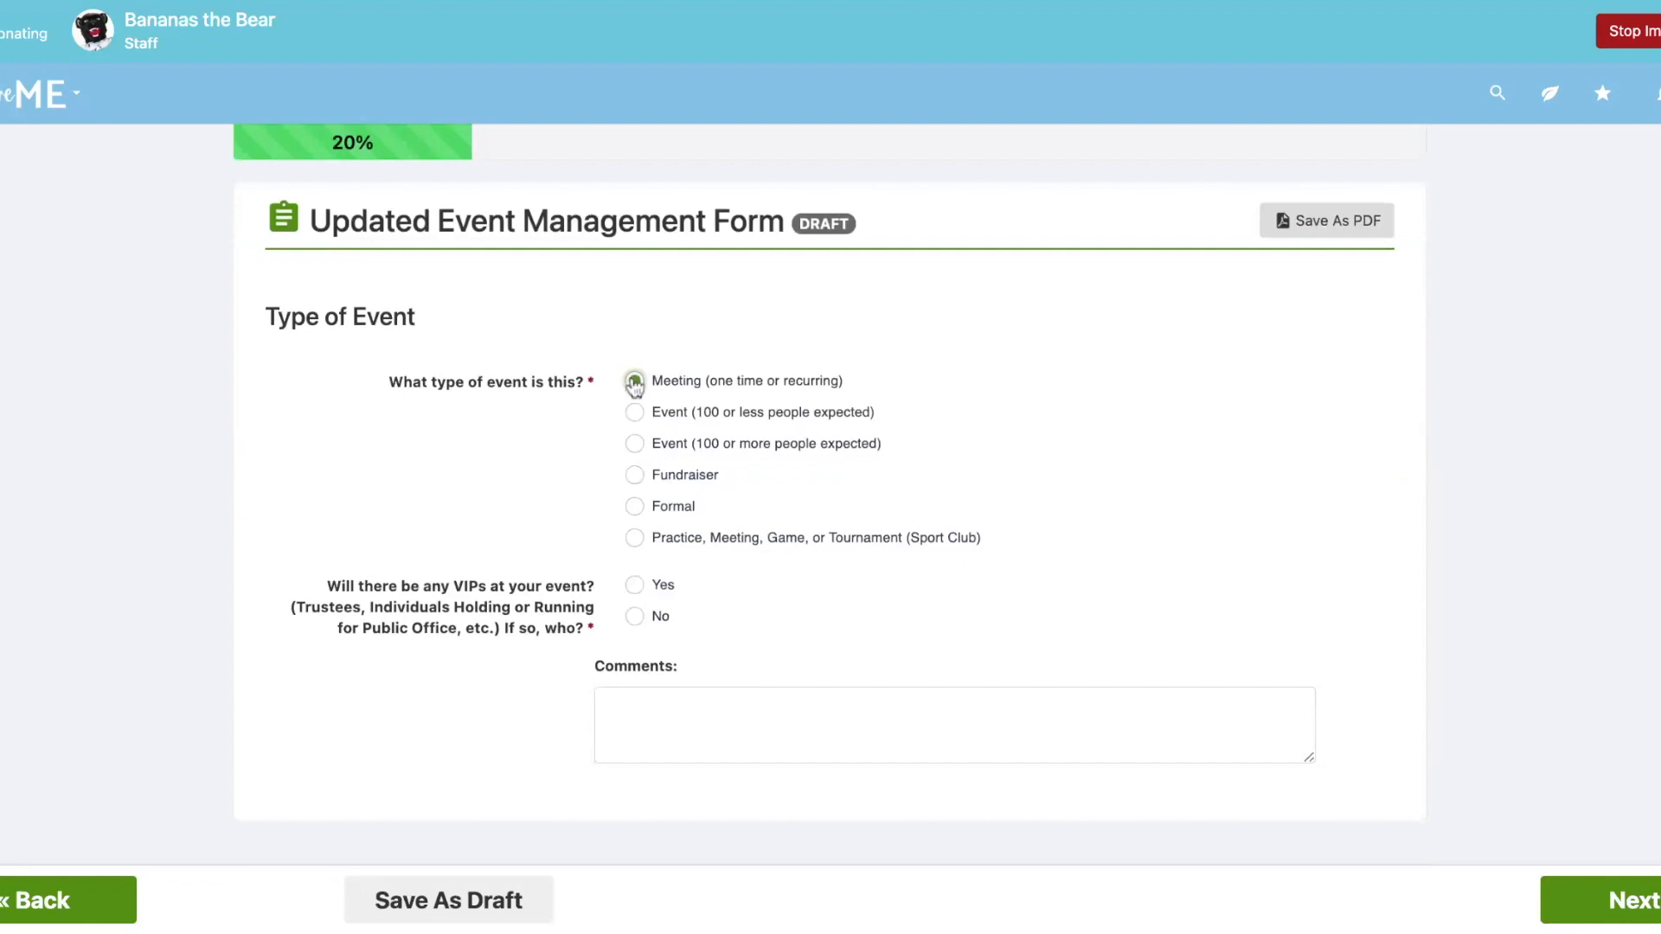
click(635, 620)
scroll(829, 471, down, 1)
scroll(571, 597, down, 1)
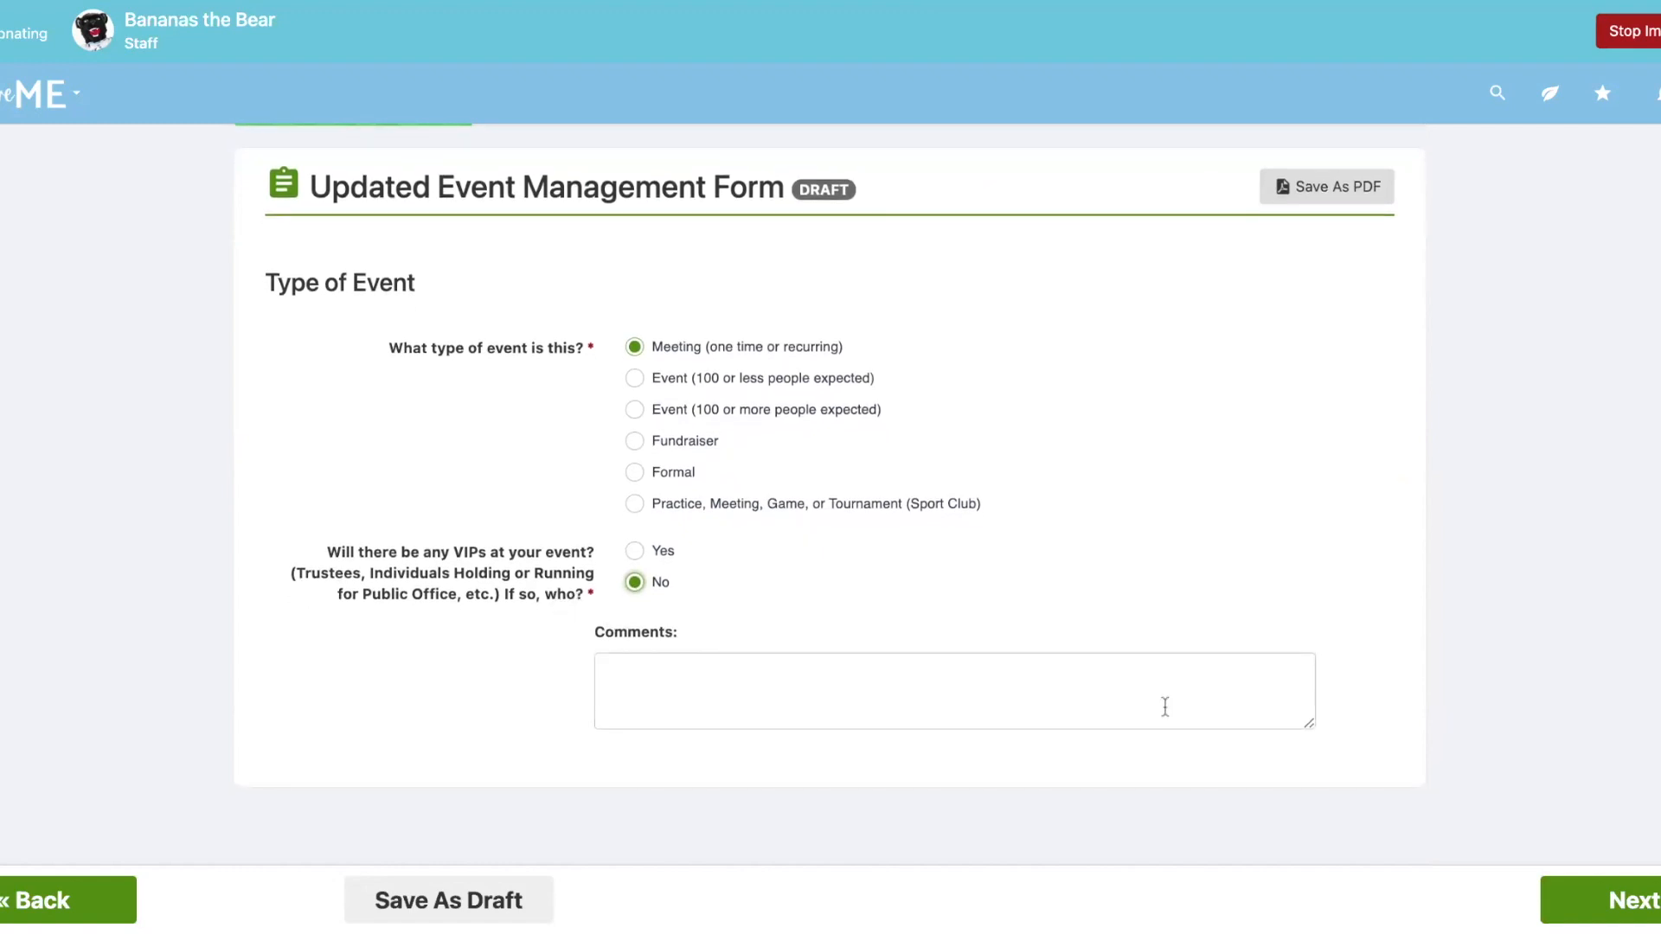
scroll(1165, 702, down, 2)
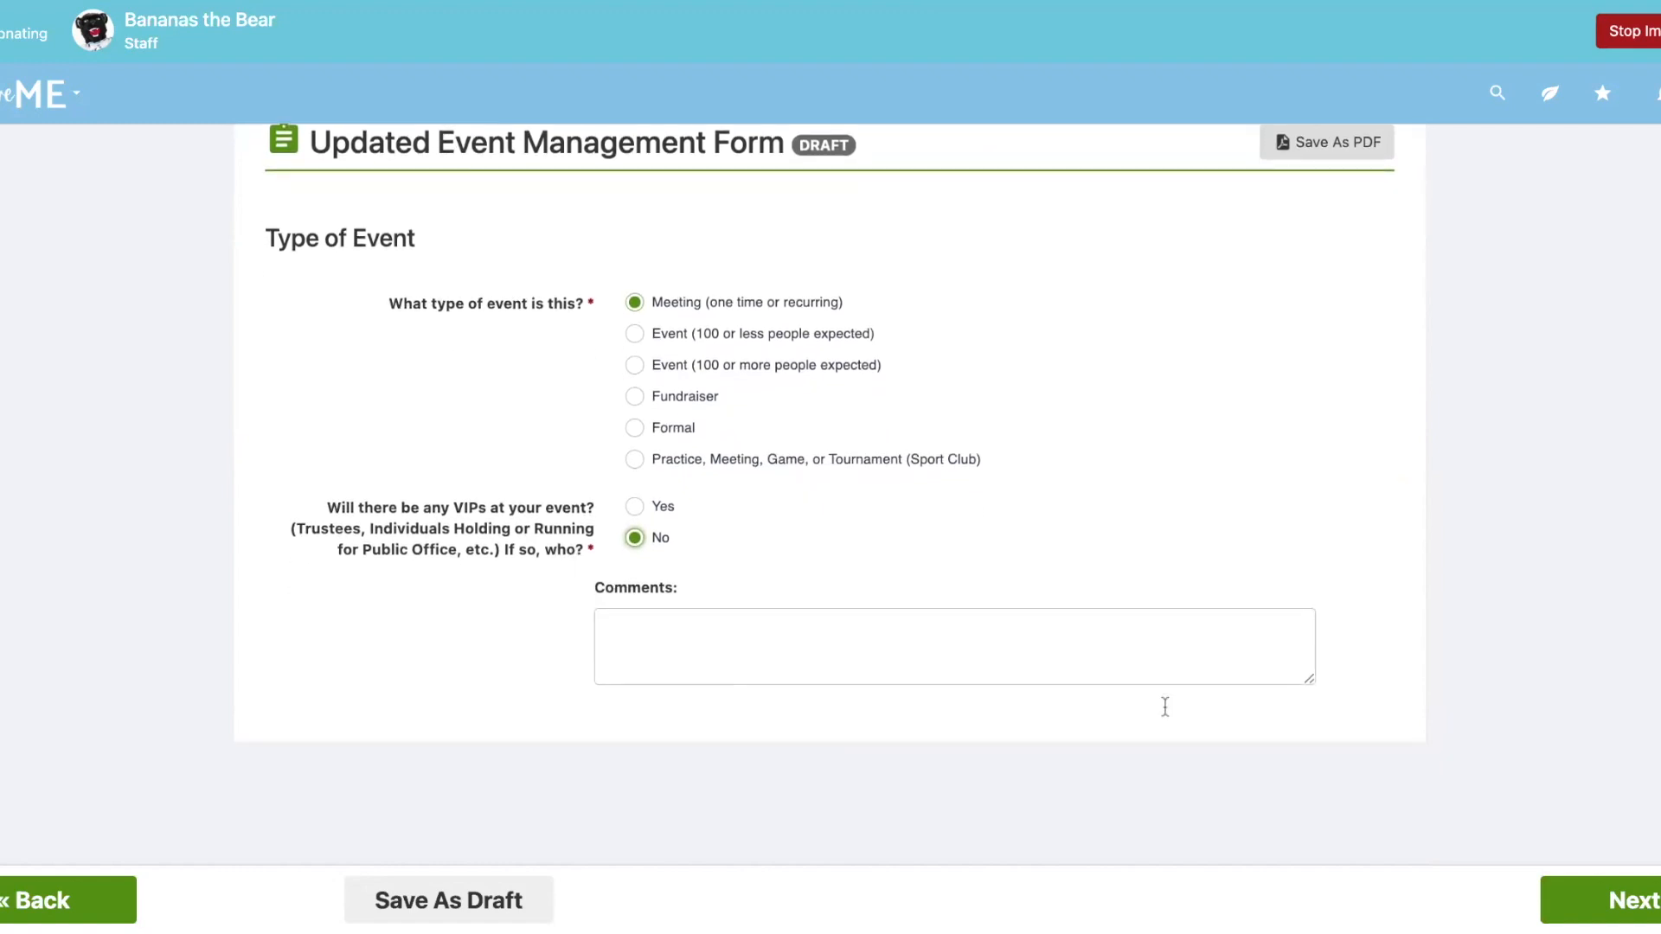
click(1607, 905)
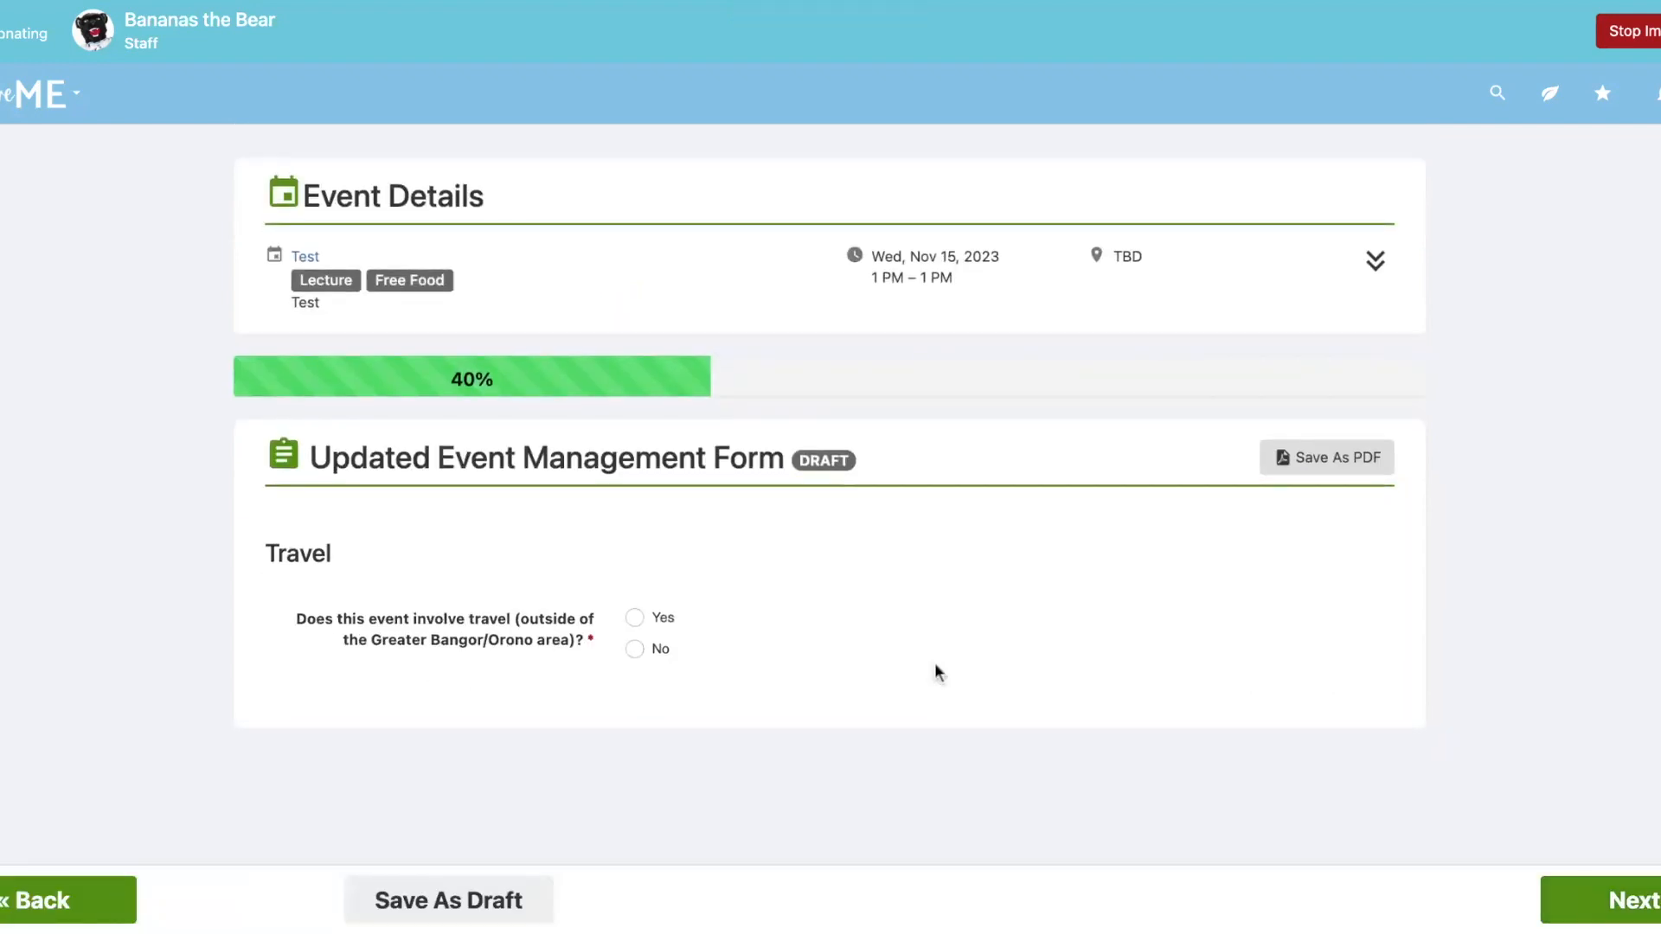
- Answer Yes to travel with Social event as its purpose, and review the follow-up travel questions
scroll(936, 666, down, 1)
scroll(786, 464, down, 1)
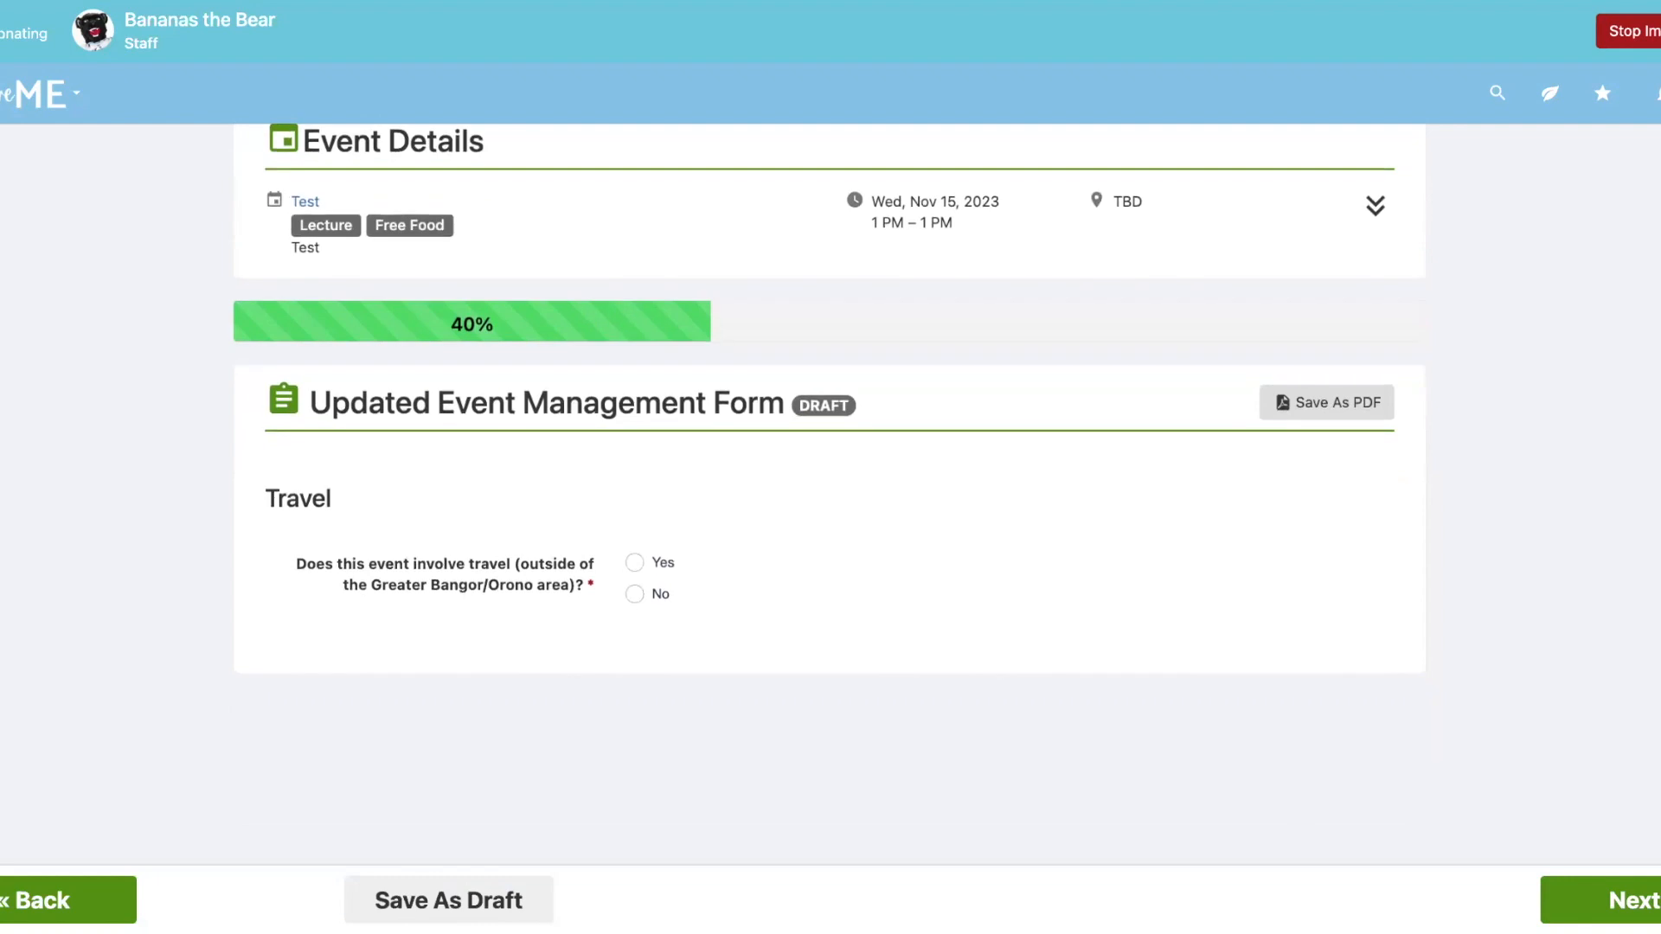
click(640, 537)
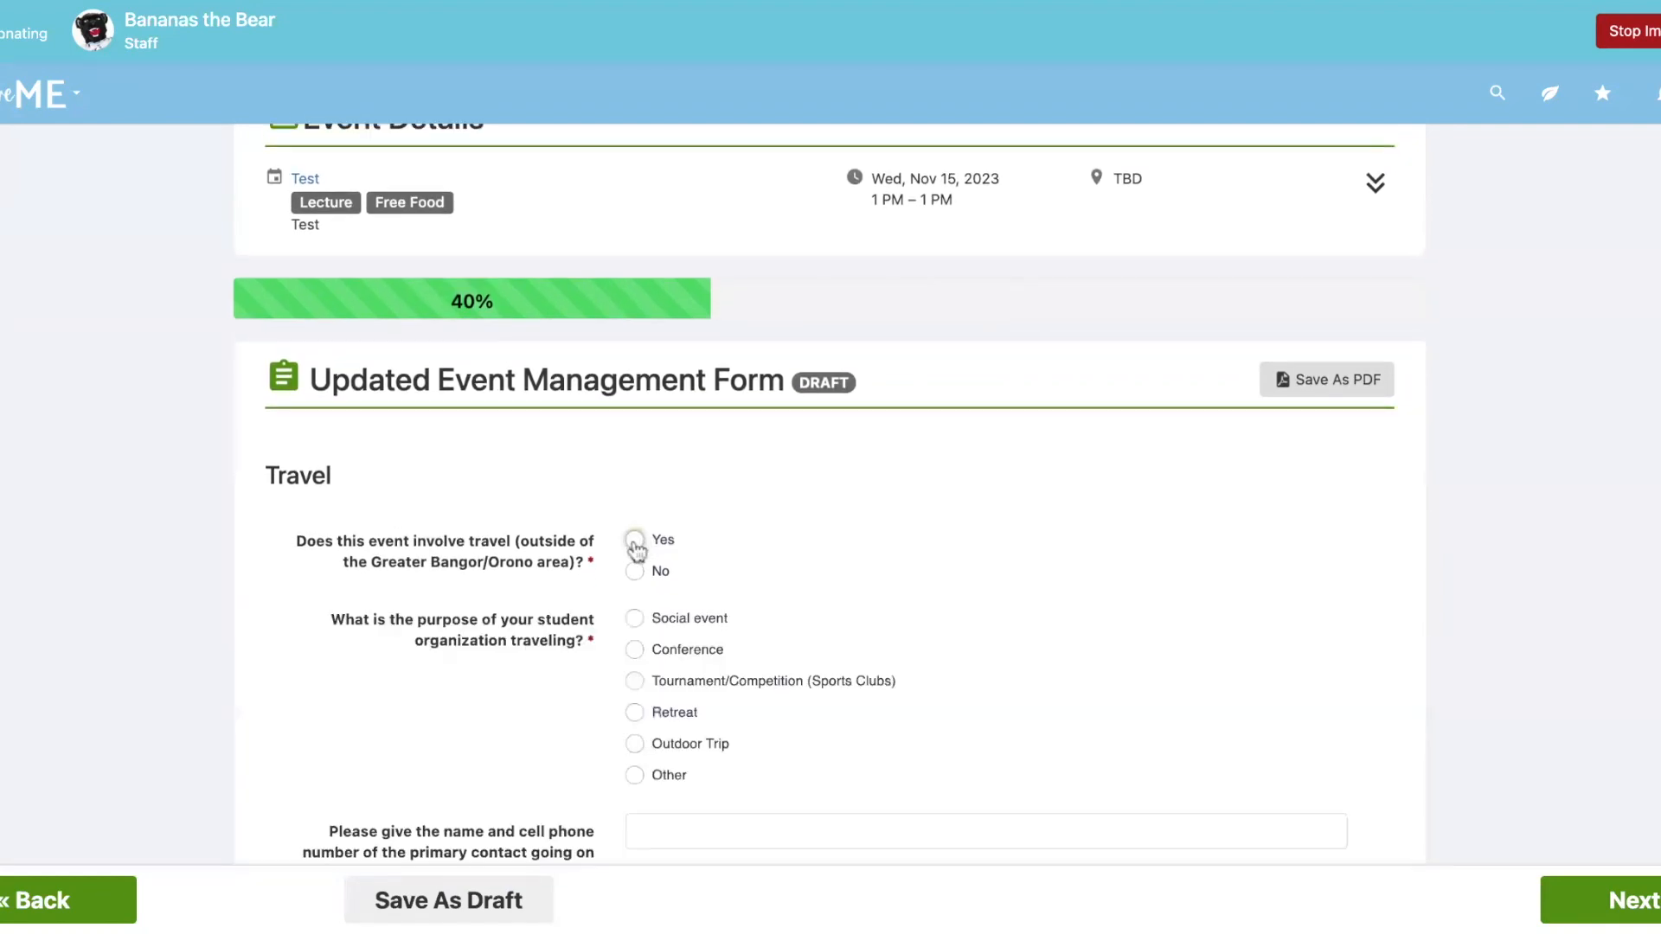
click(635, 619)
scroll(635, 621, down, 5)
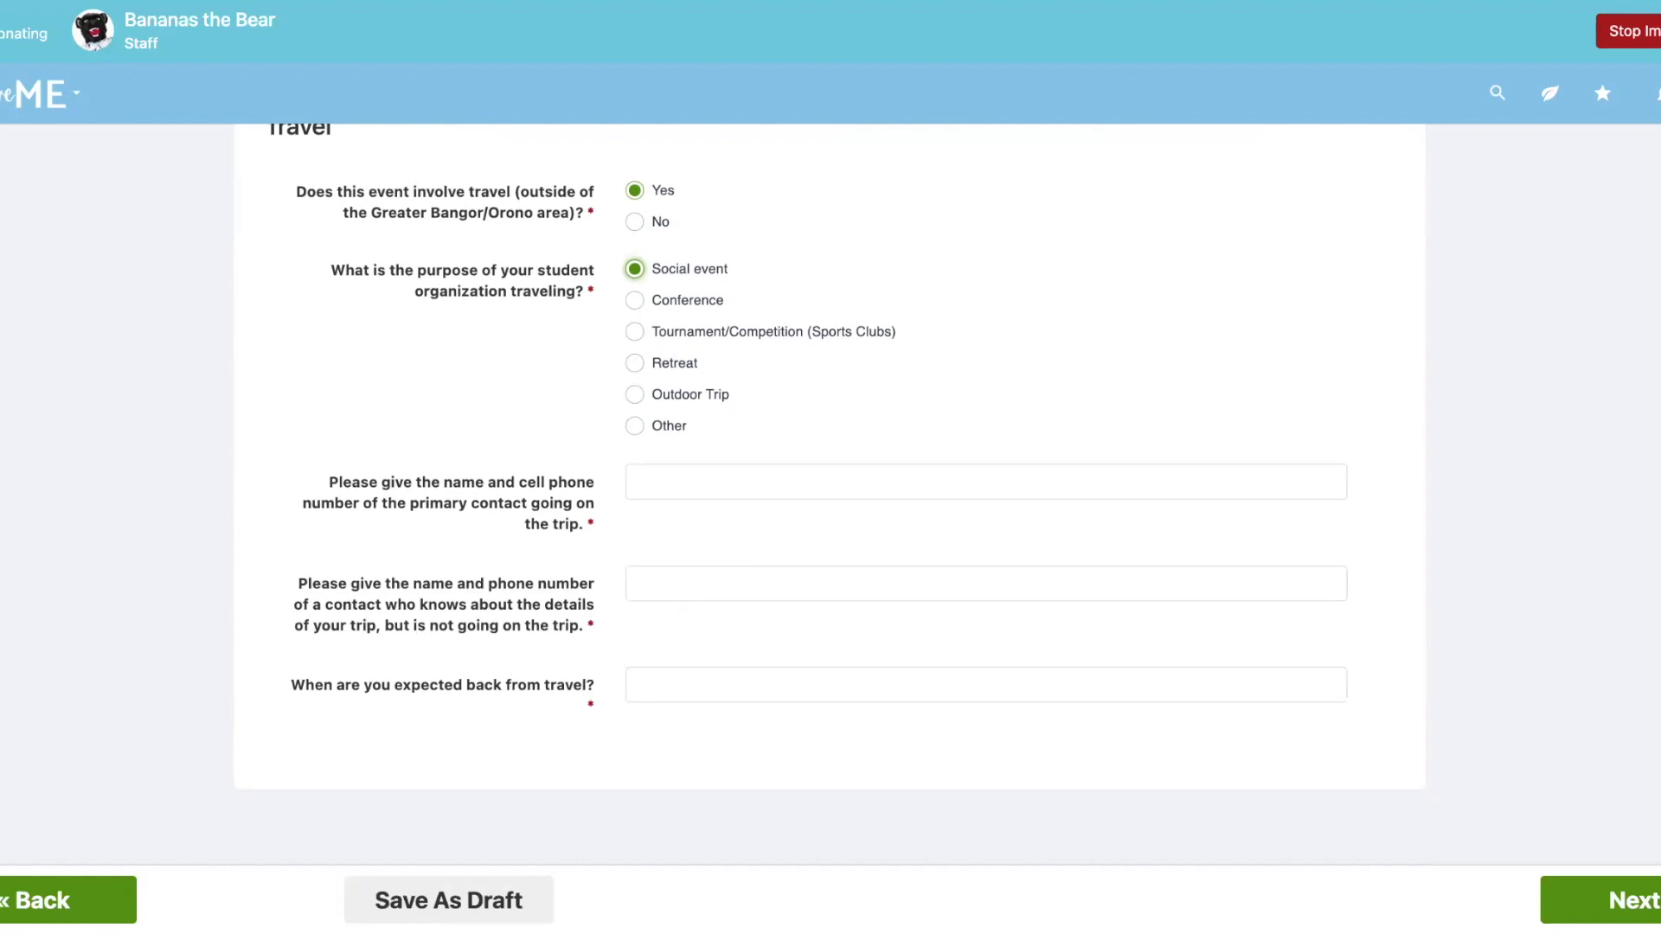
scroll(830, 484, up, 1)
- Answer No to the event involving travel and continue to the CSI Rentals section
click(636, 251)
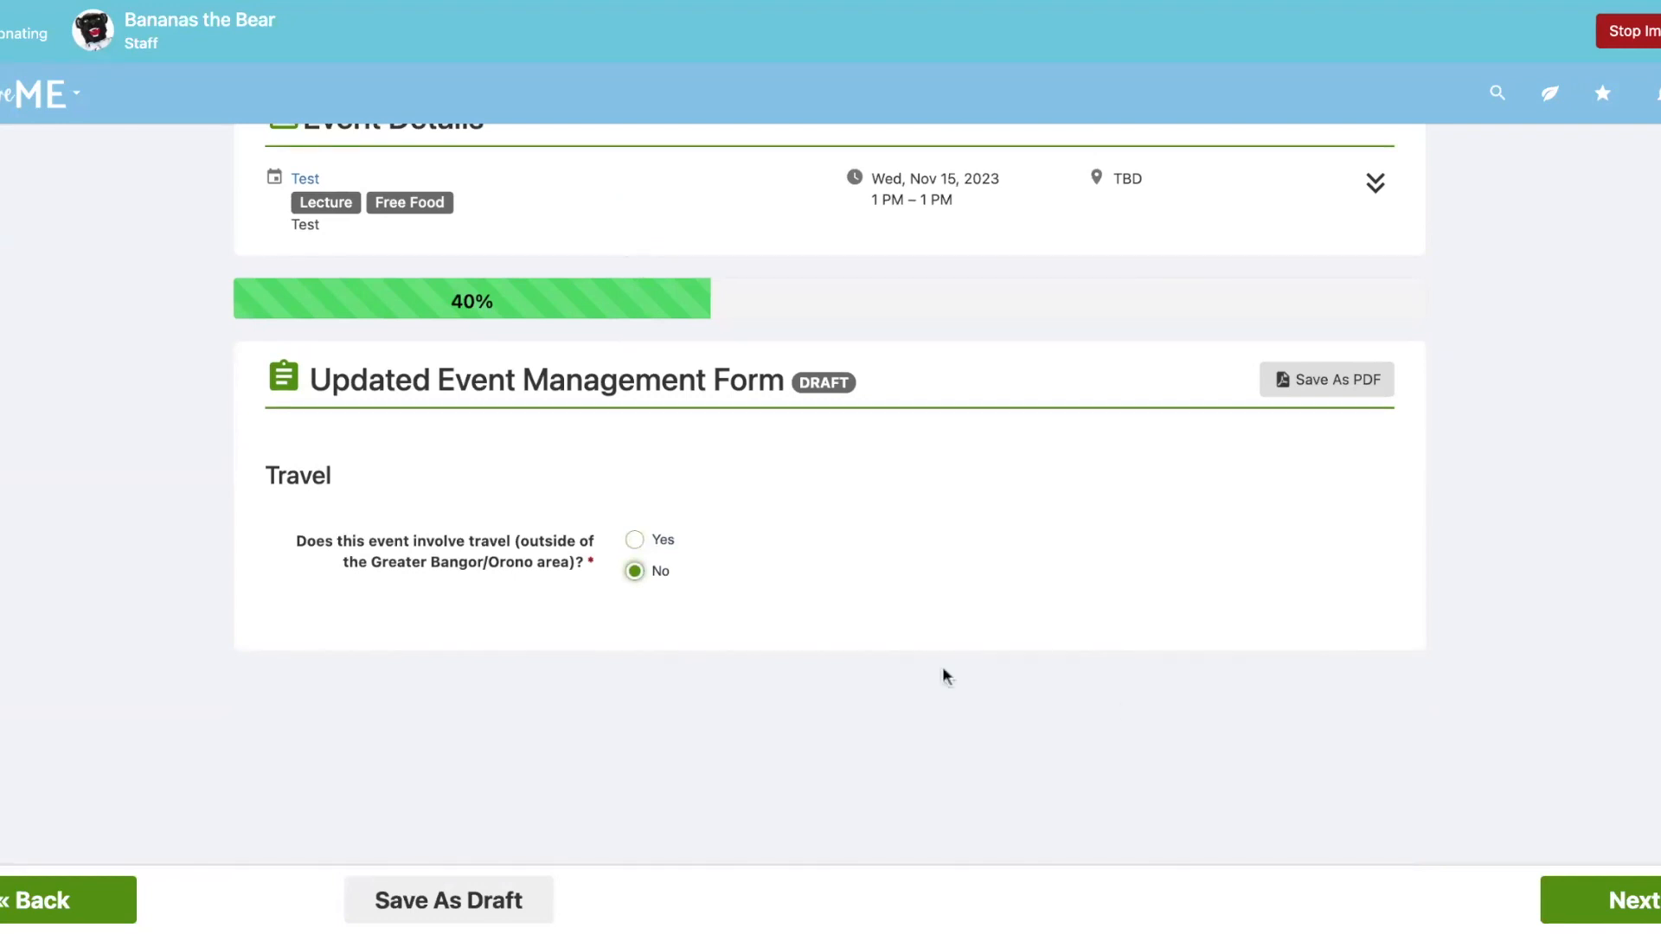
click(1545, 880)
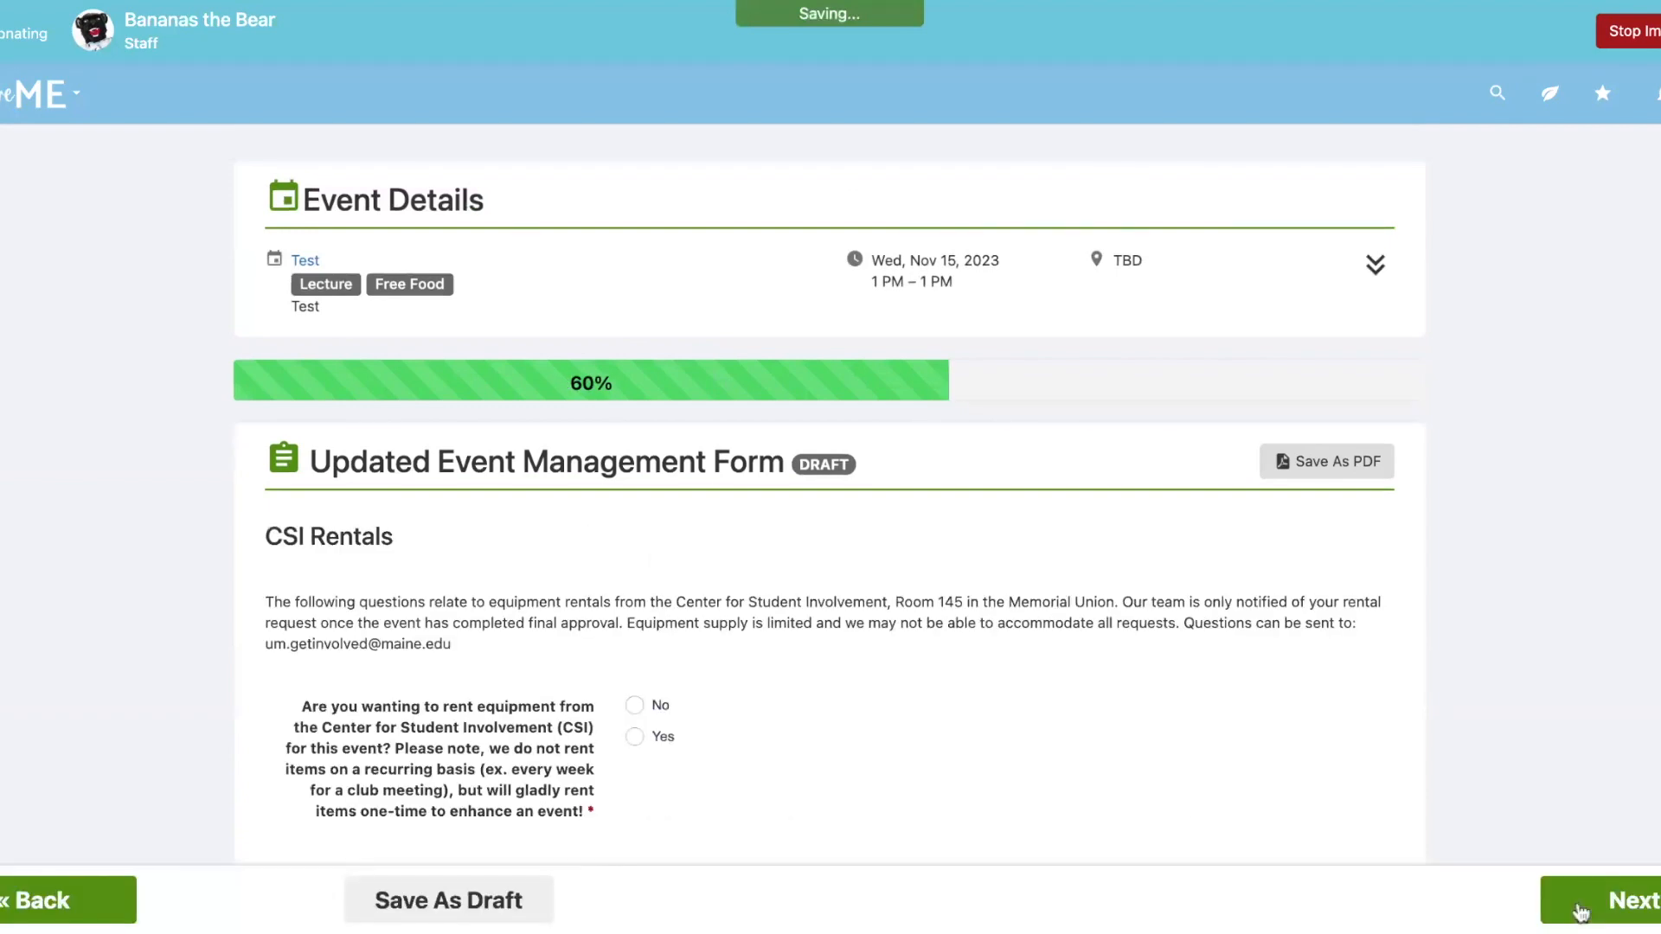
- Answer Yes to renting equipment from the Center for Student Involvement and review the follow-up questions on items, date, pickup and agreement
scroll(1188, 818, down, 2)
scroll(1187, 817, down, 1)
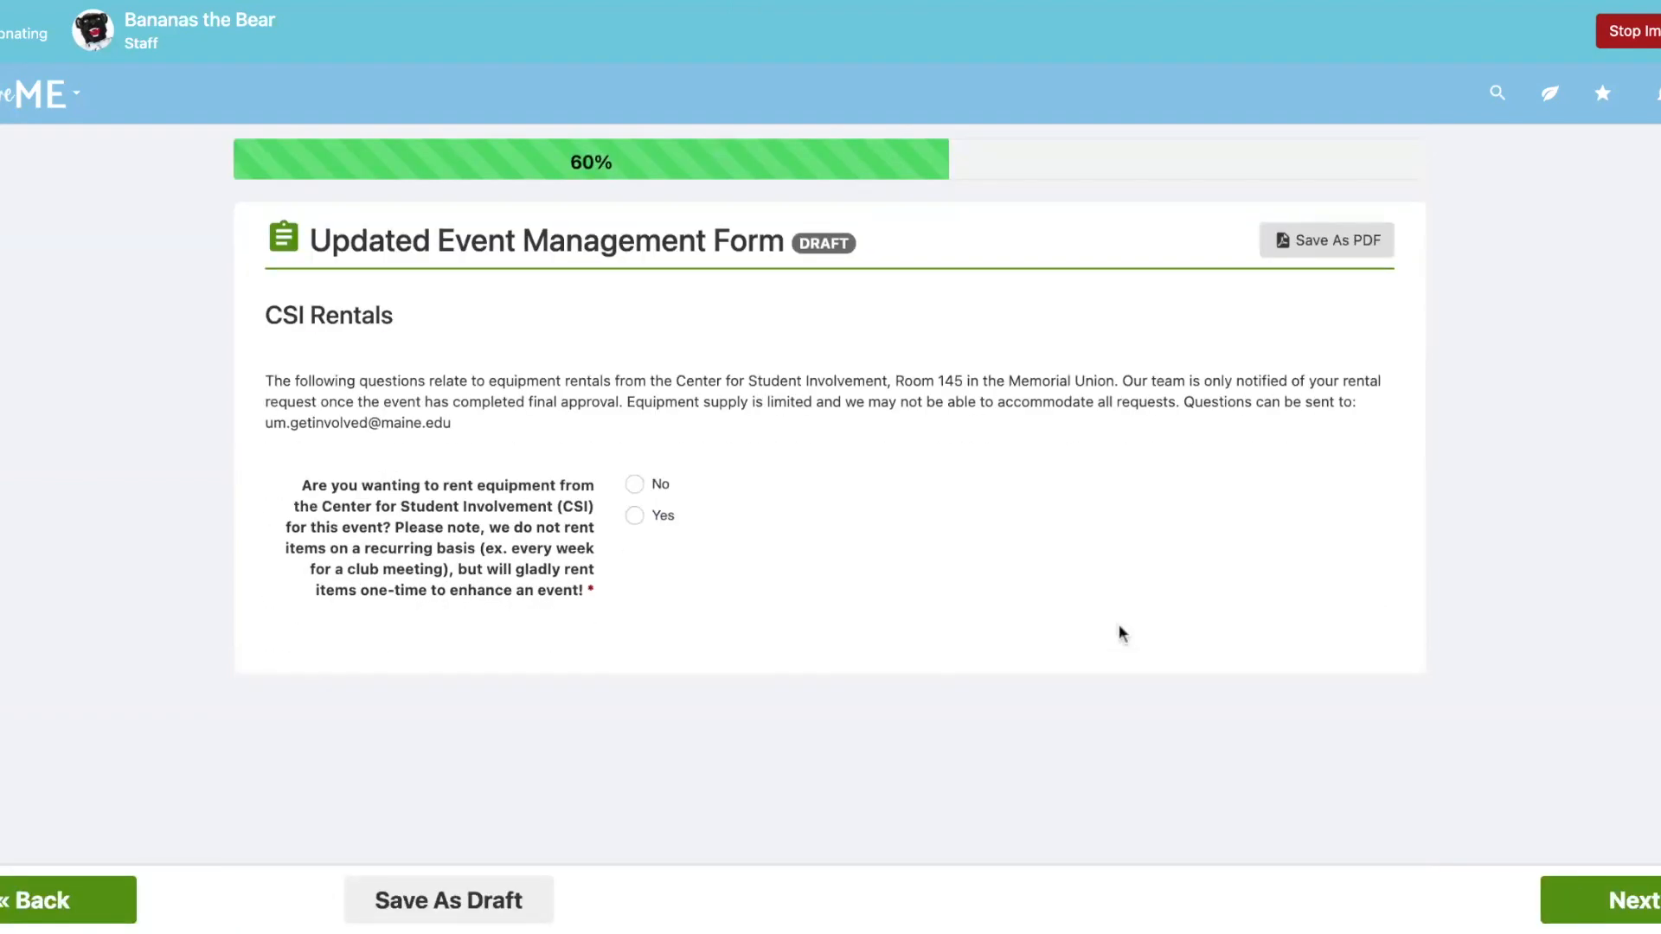
click(634, 516)
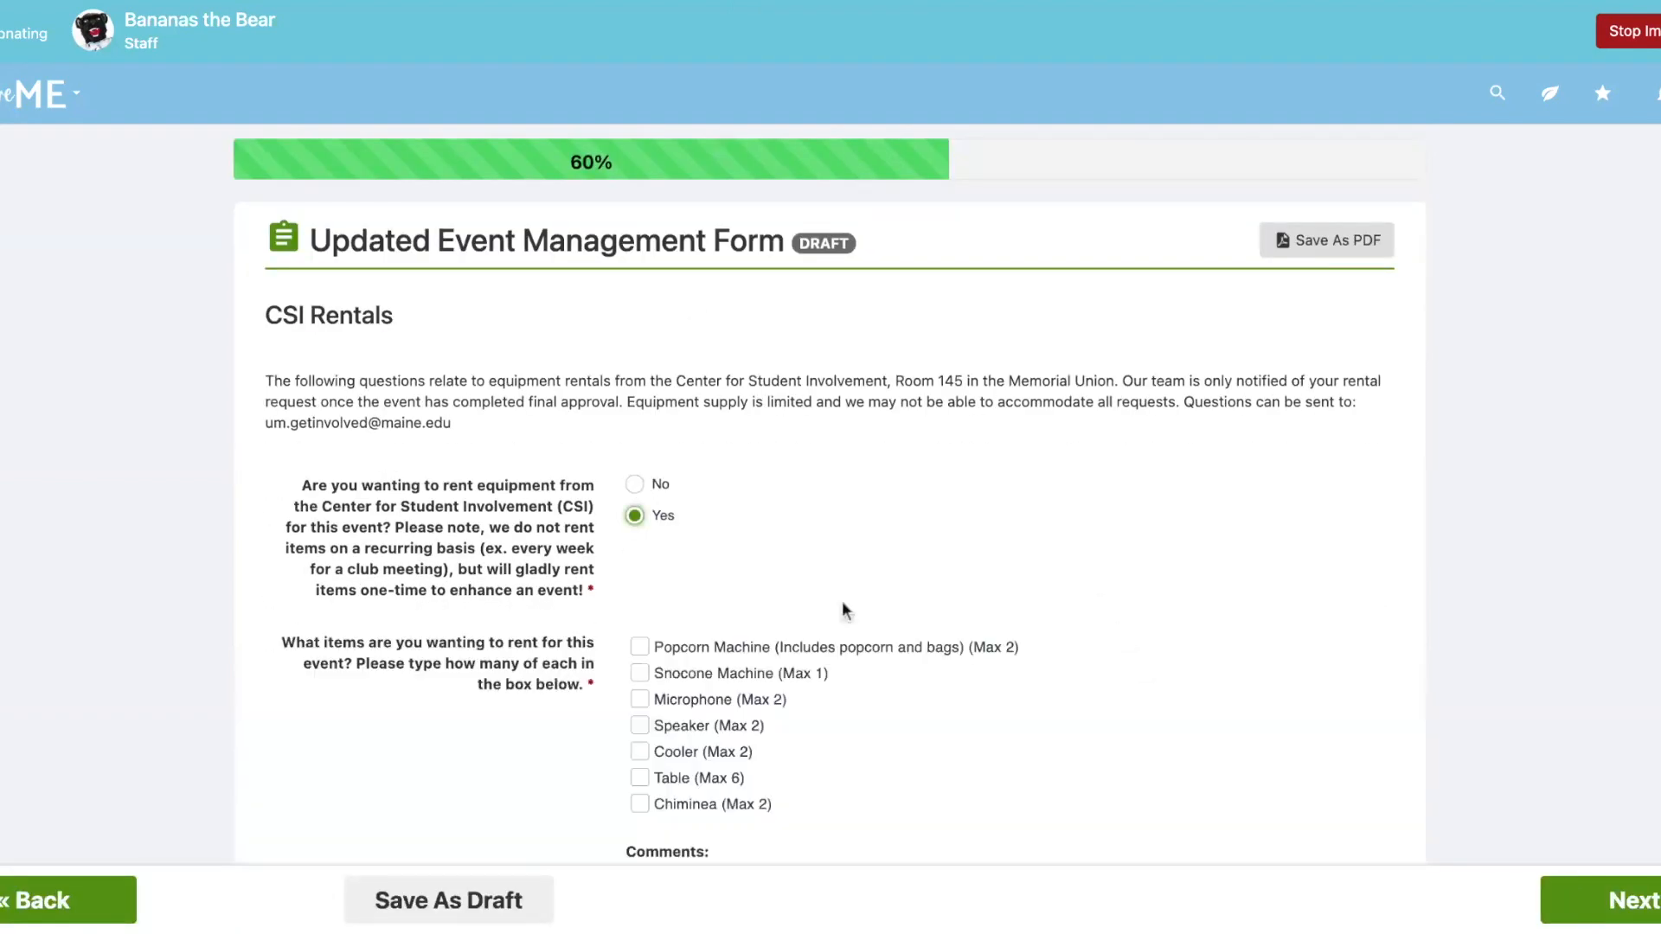
scroll(843, 610, down, 3)
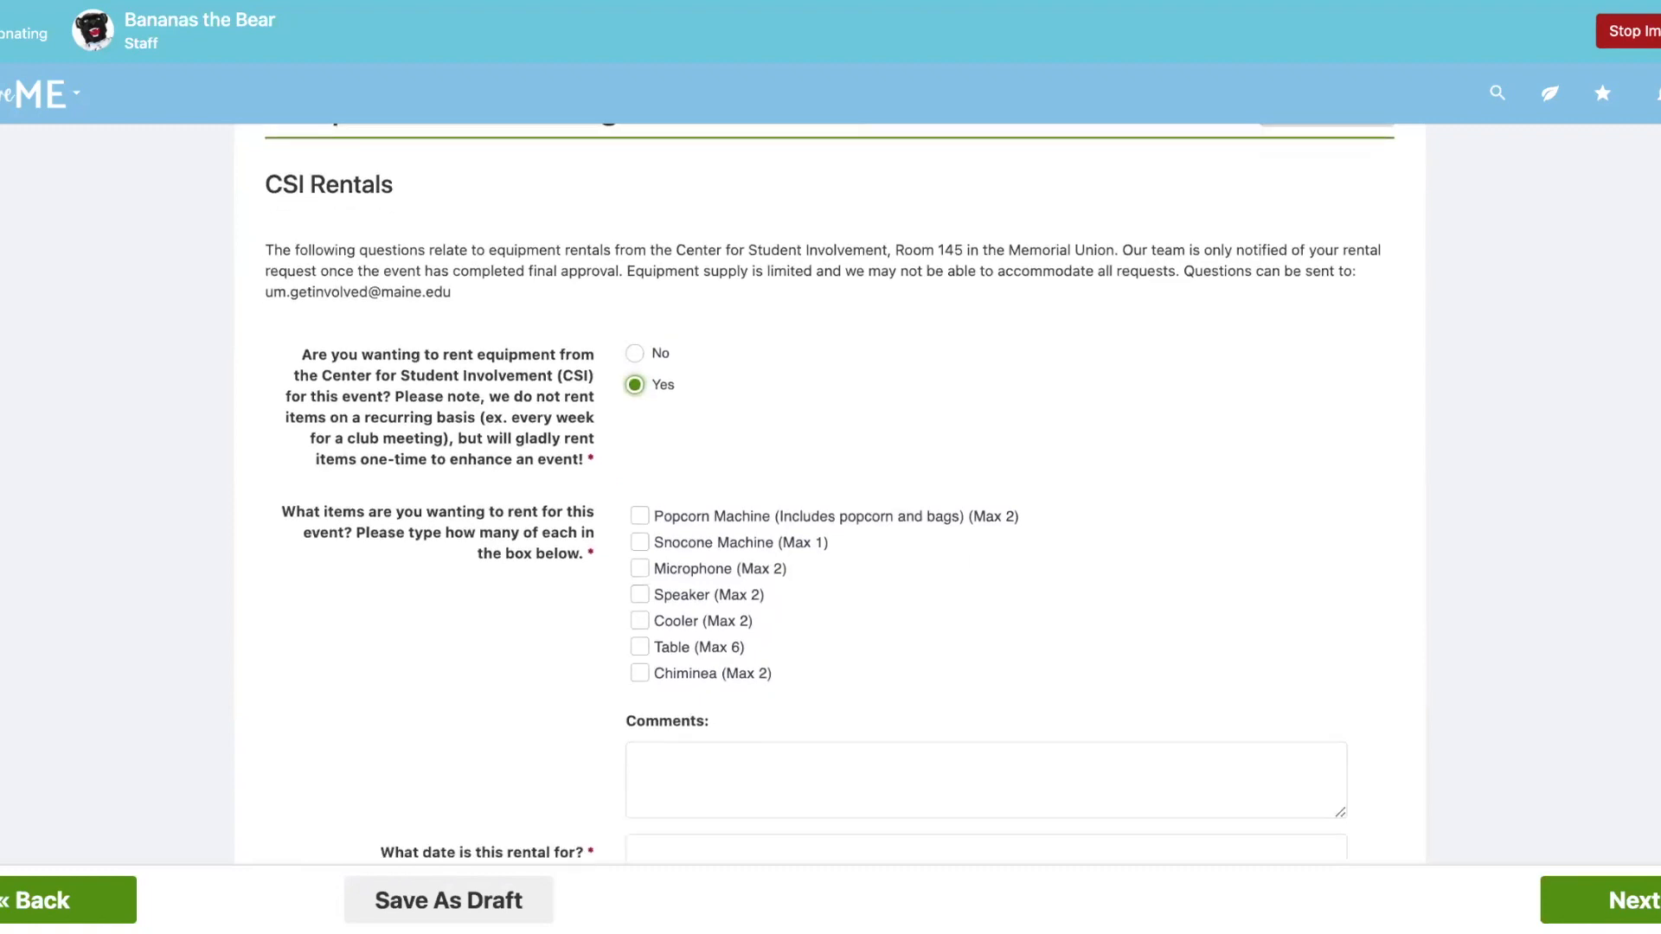
scroll(830, 493, down, 3)
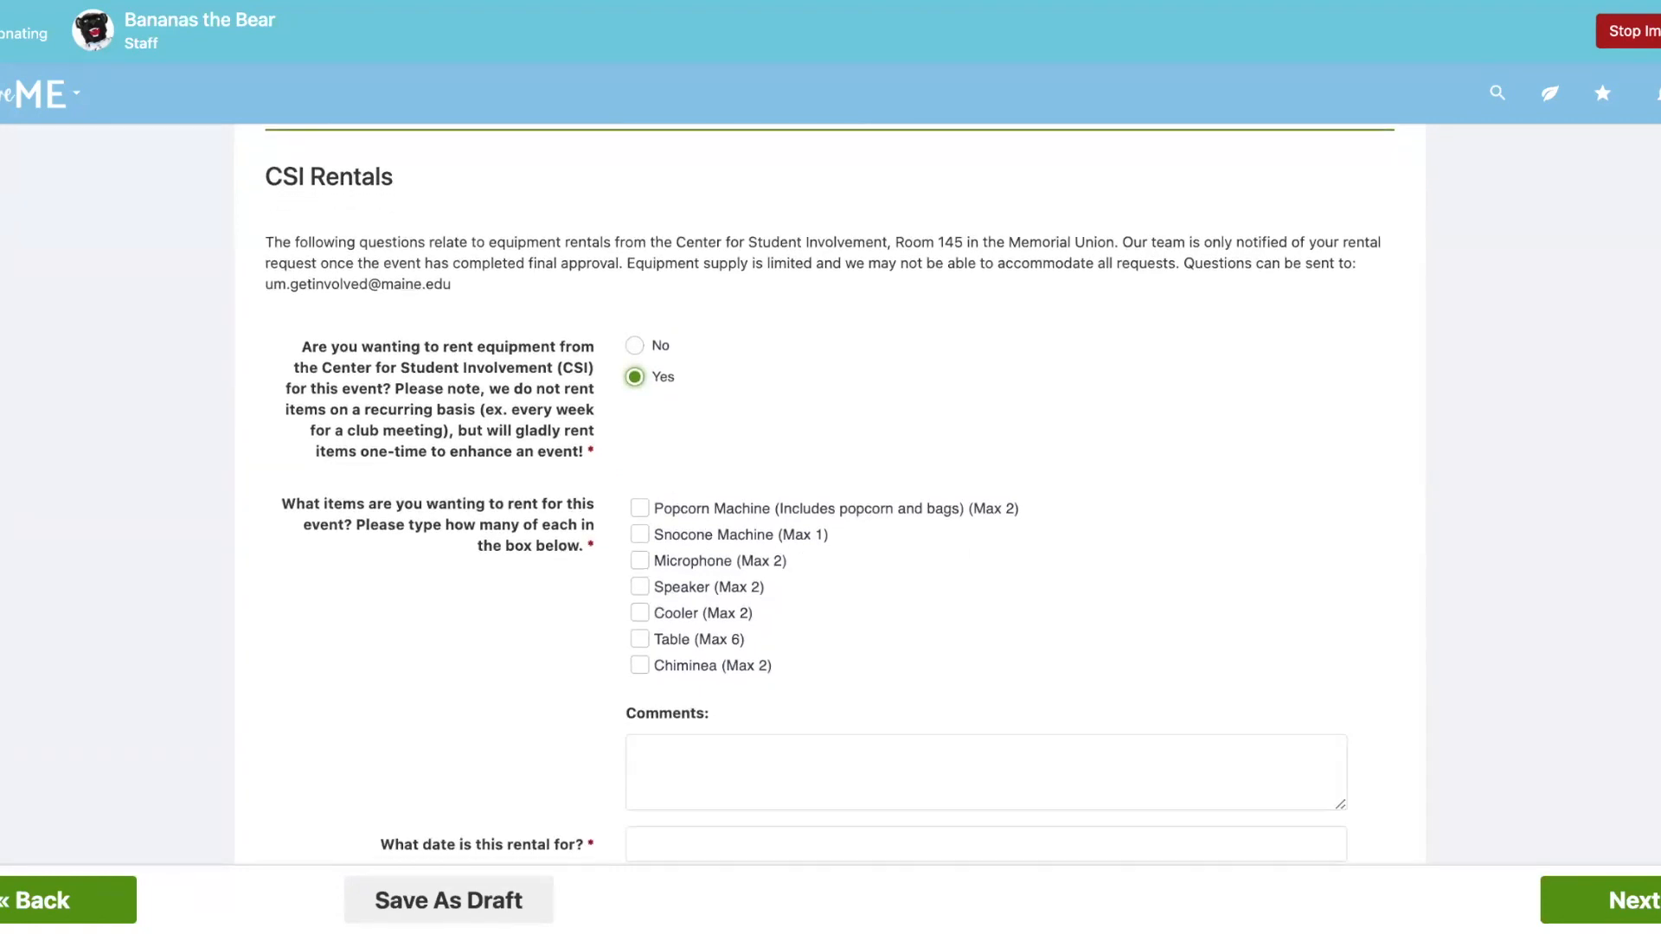
scroll(831, 386, down, 1)
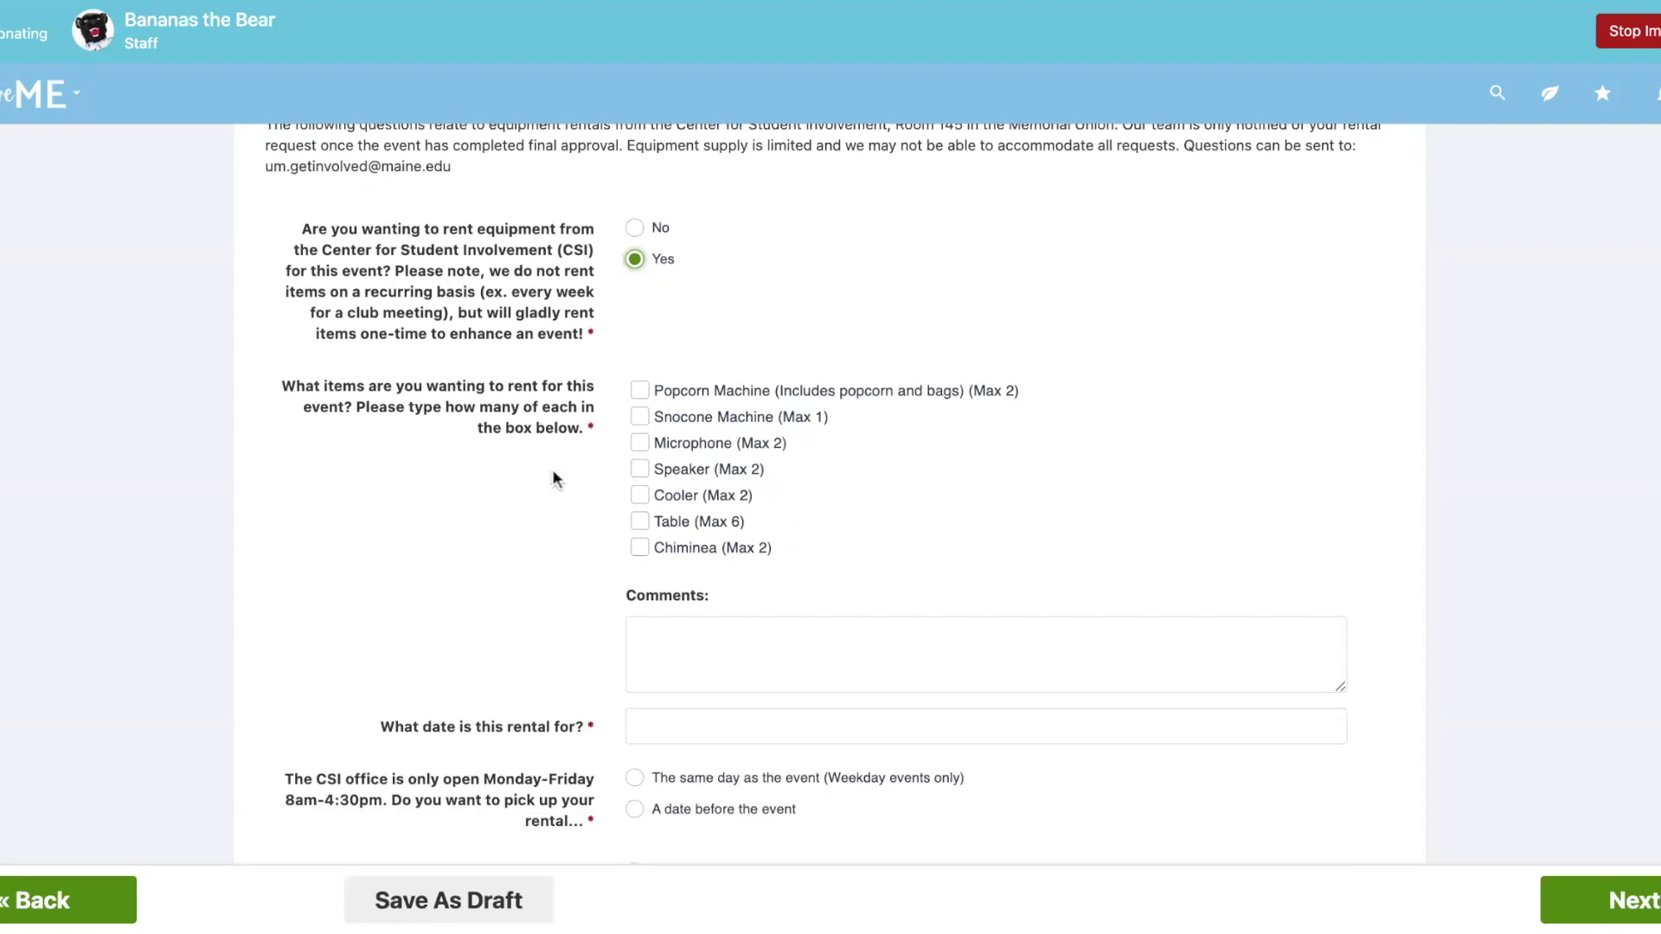
scroll(823, 594, down, 4)
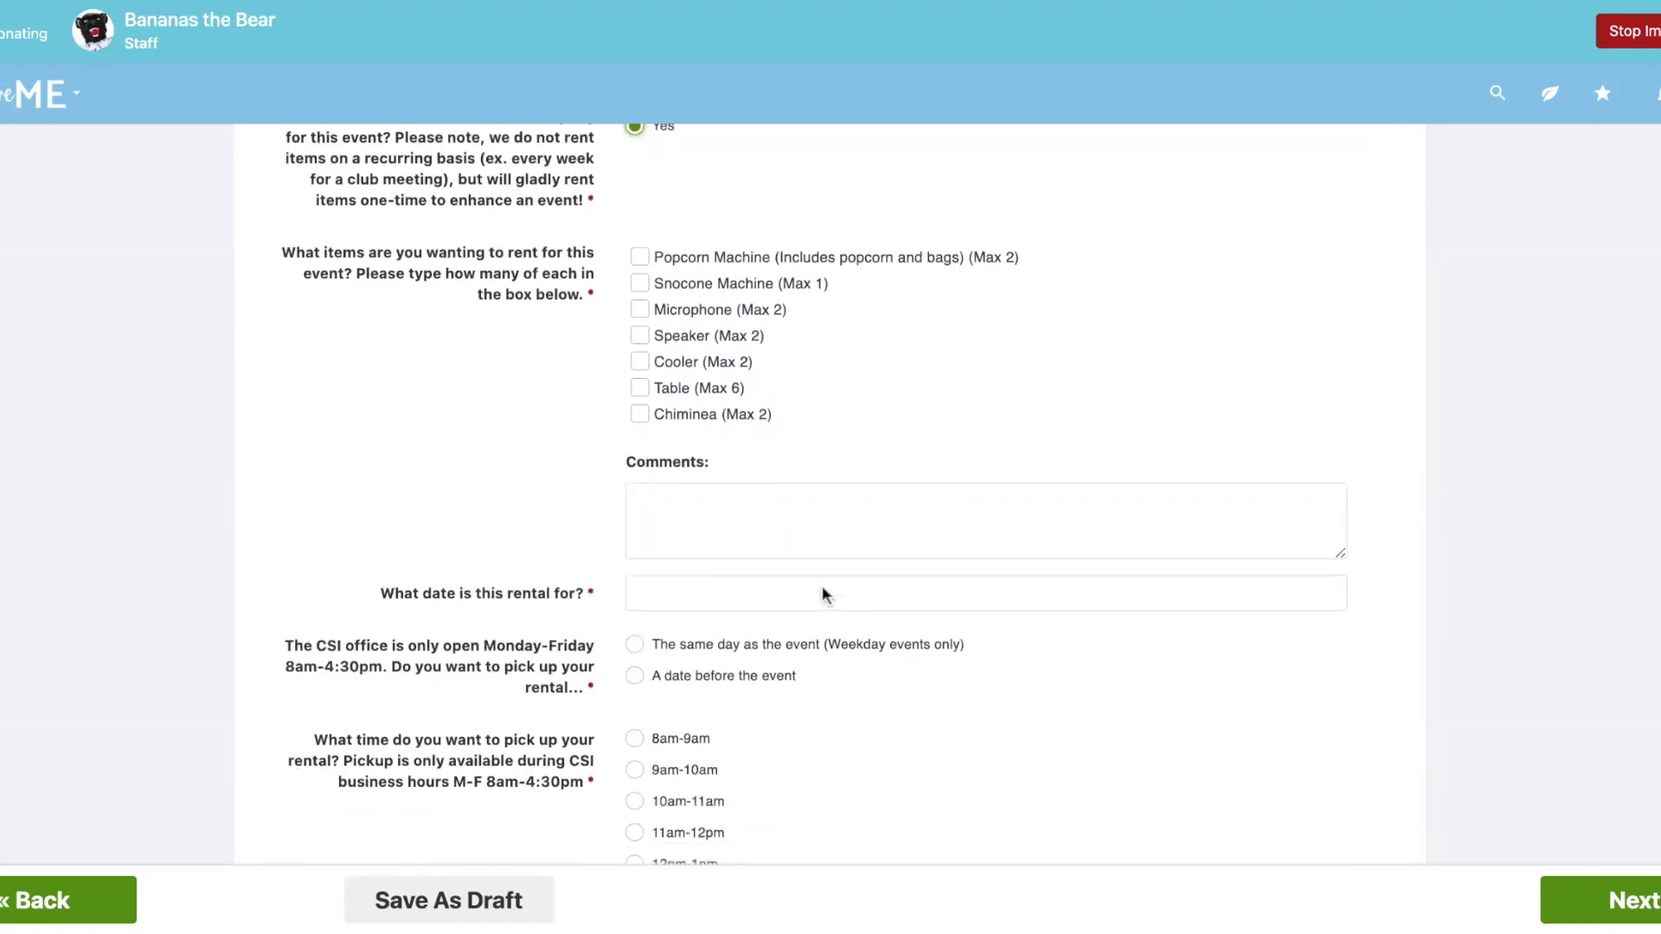
scroll(821, 594, down, 9)
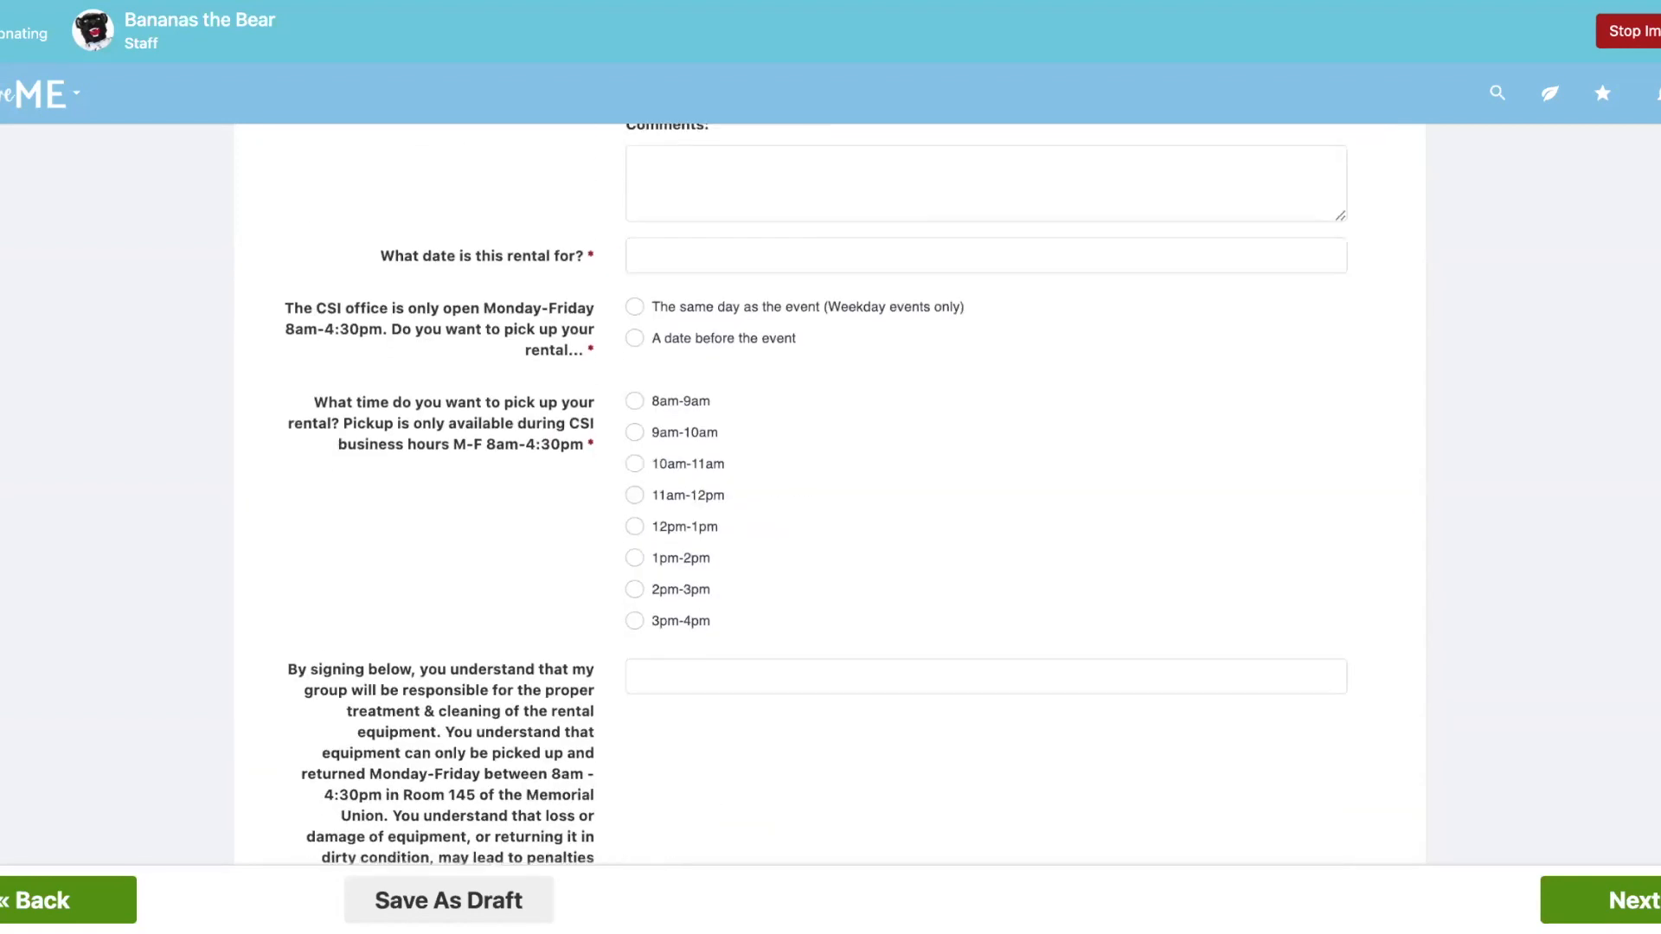
scroll(838, 664, down, 5)
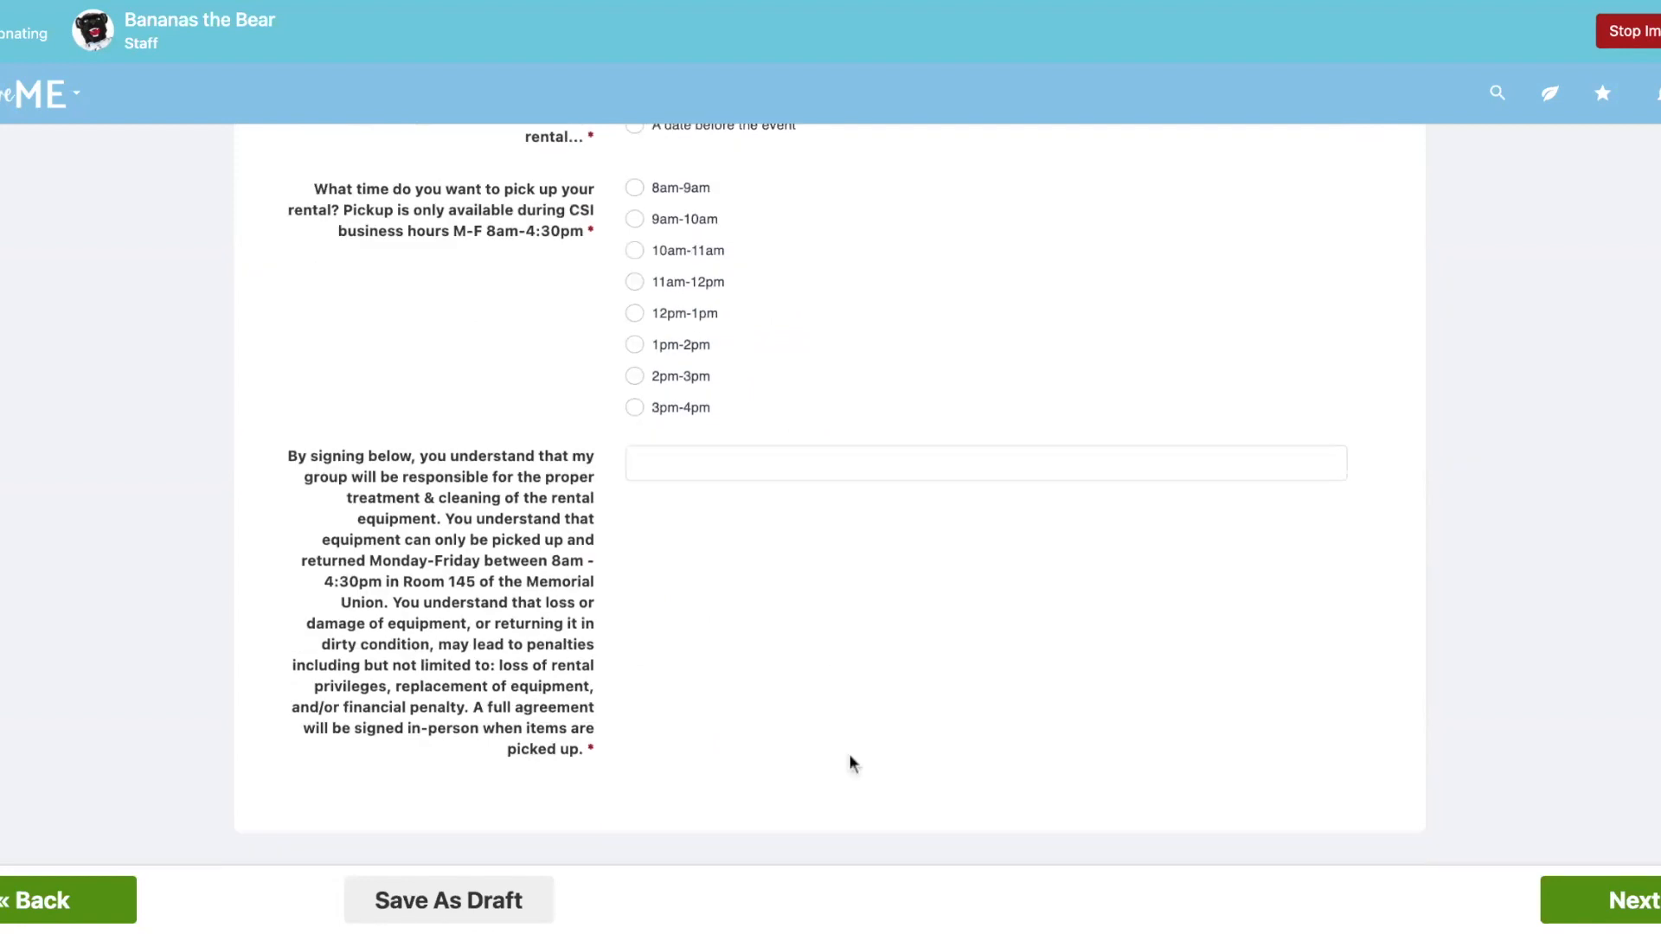
scroll(849, 754, up, 4)
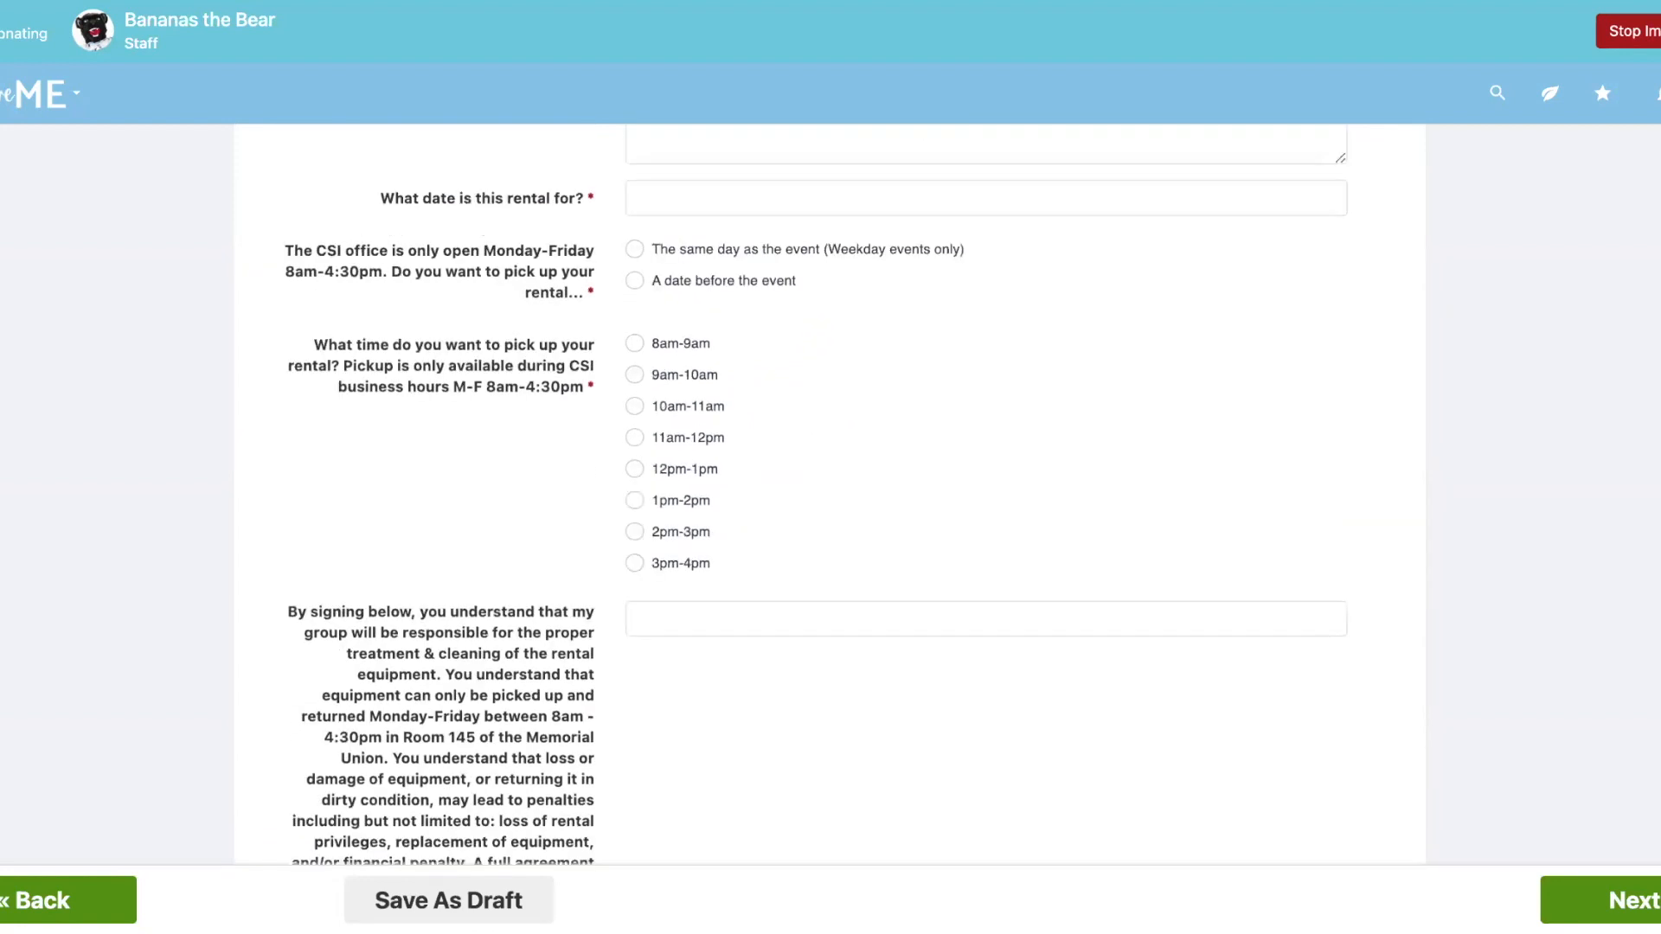
scroll(879, 453, up, 12)
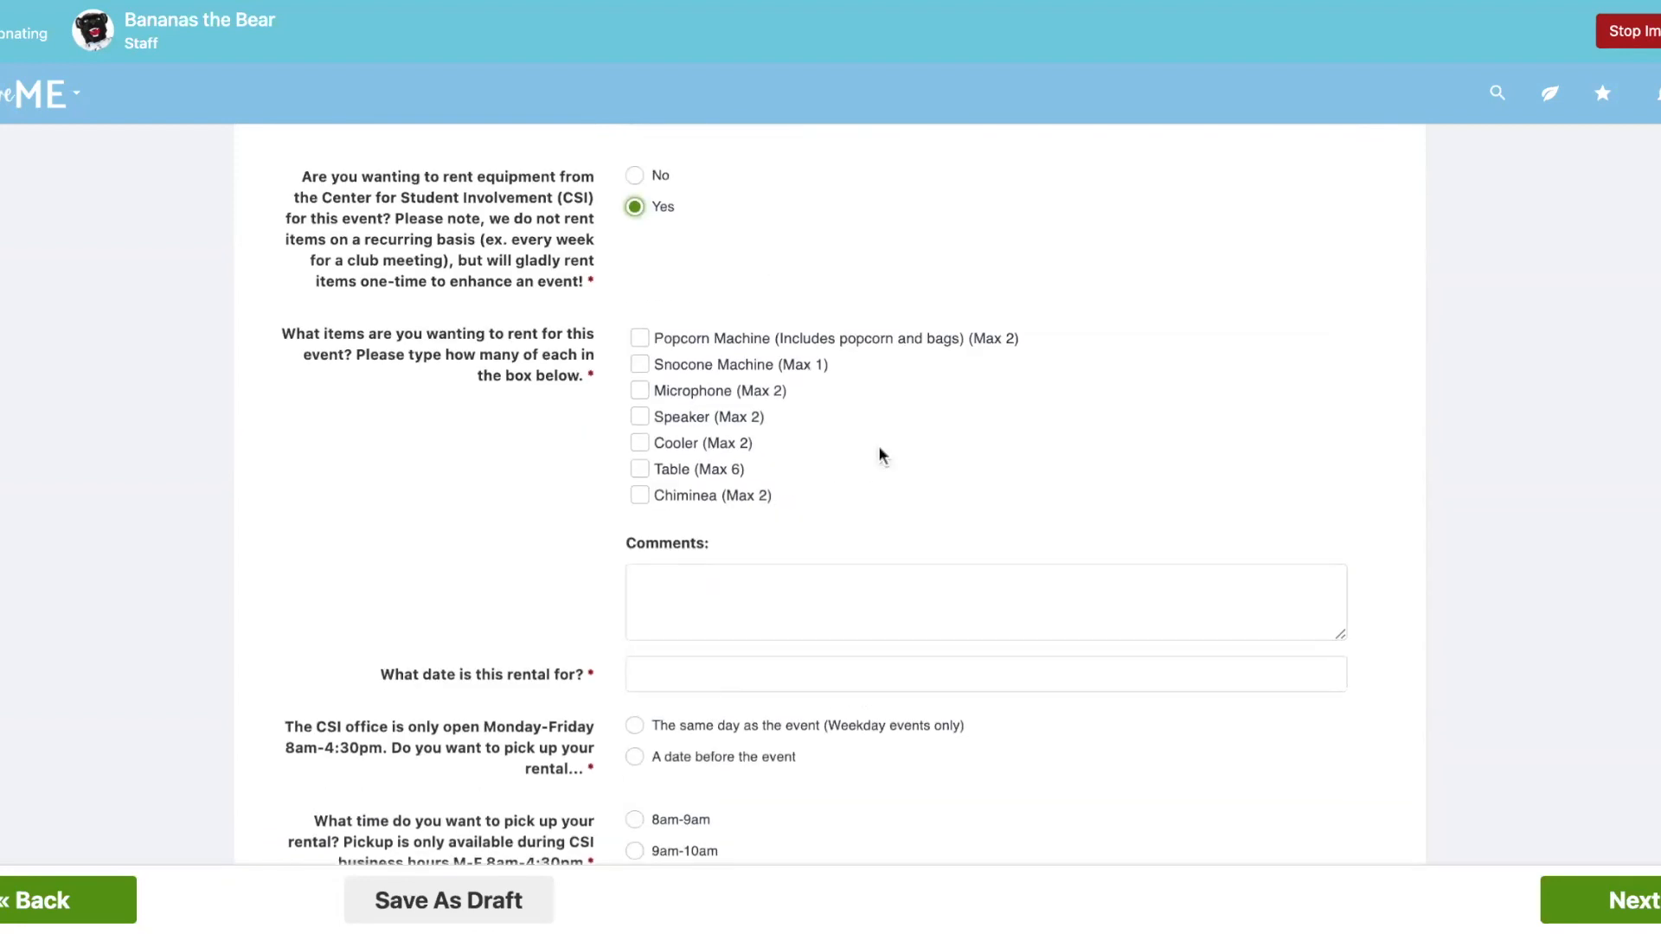
scroll(831, 493, up, 4)
scroll(831, 493, up, 1)
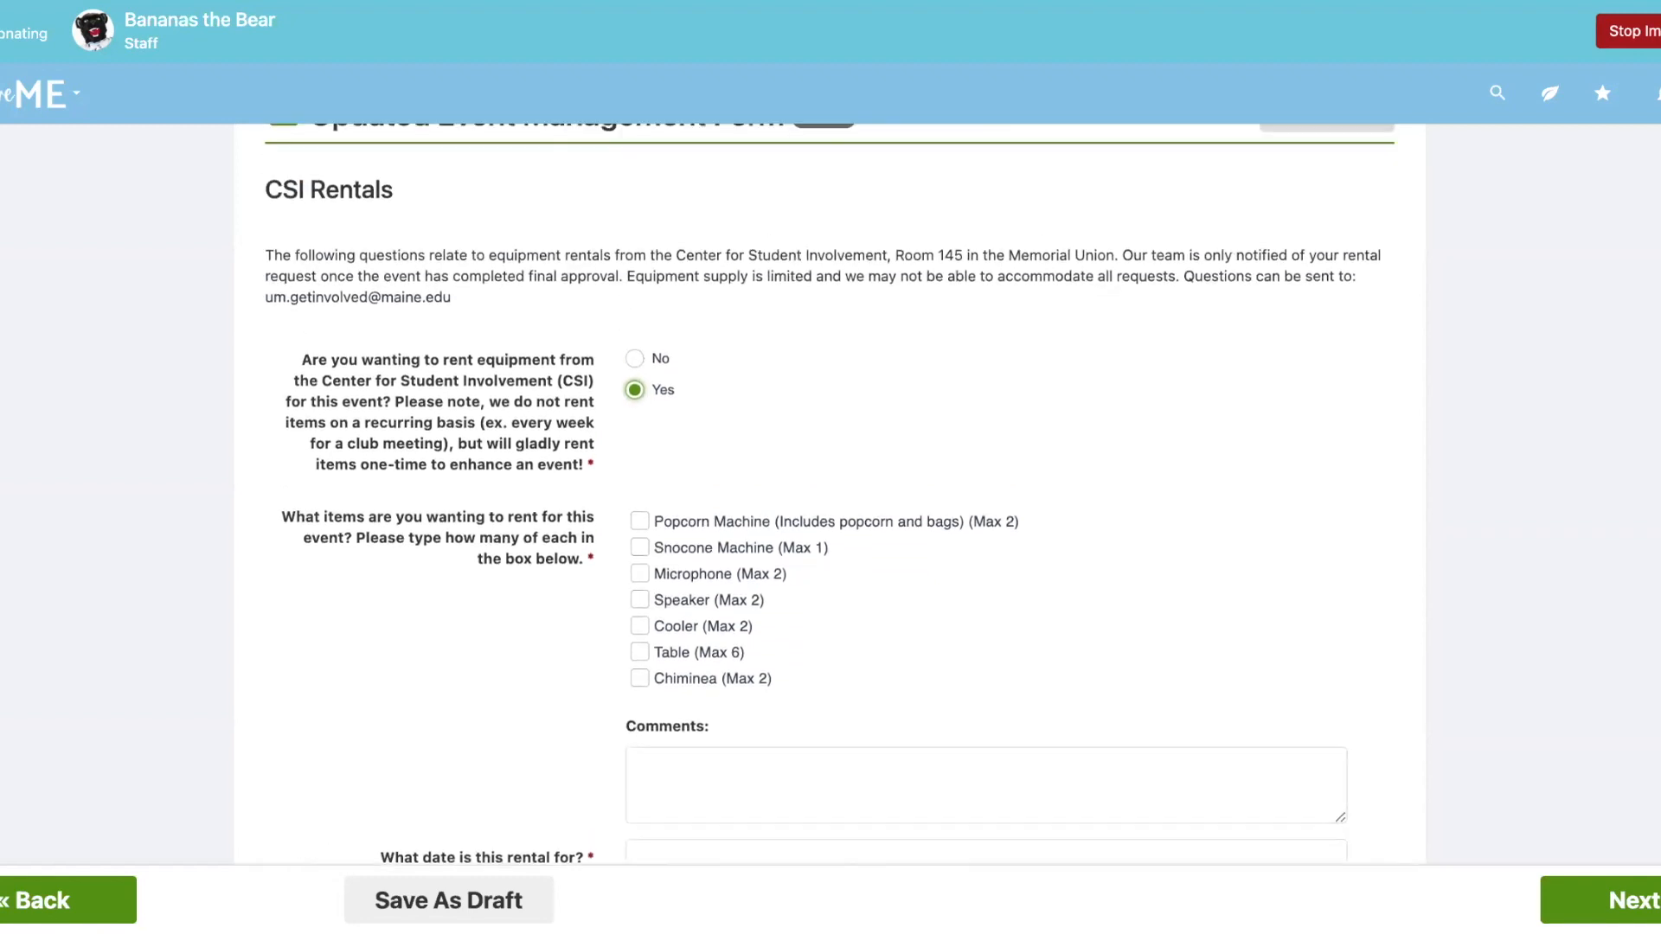
- Answer No to renting CSI equipment and continue to the Alcohol section
click(635, 360)
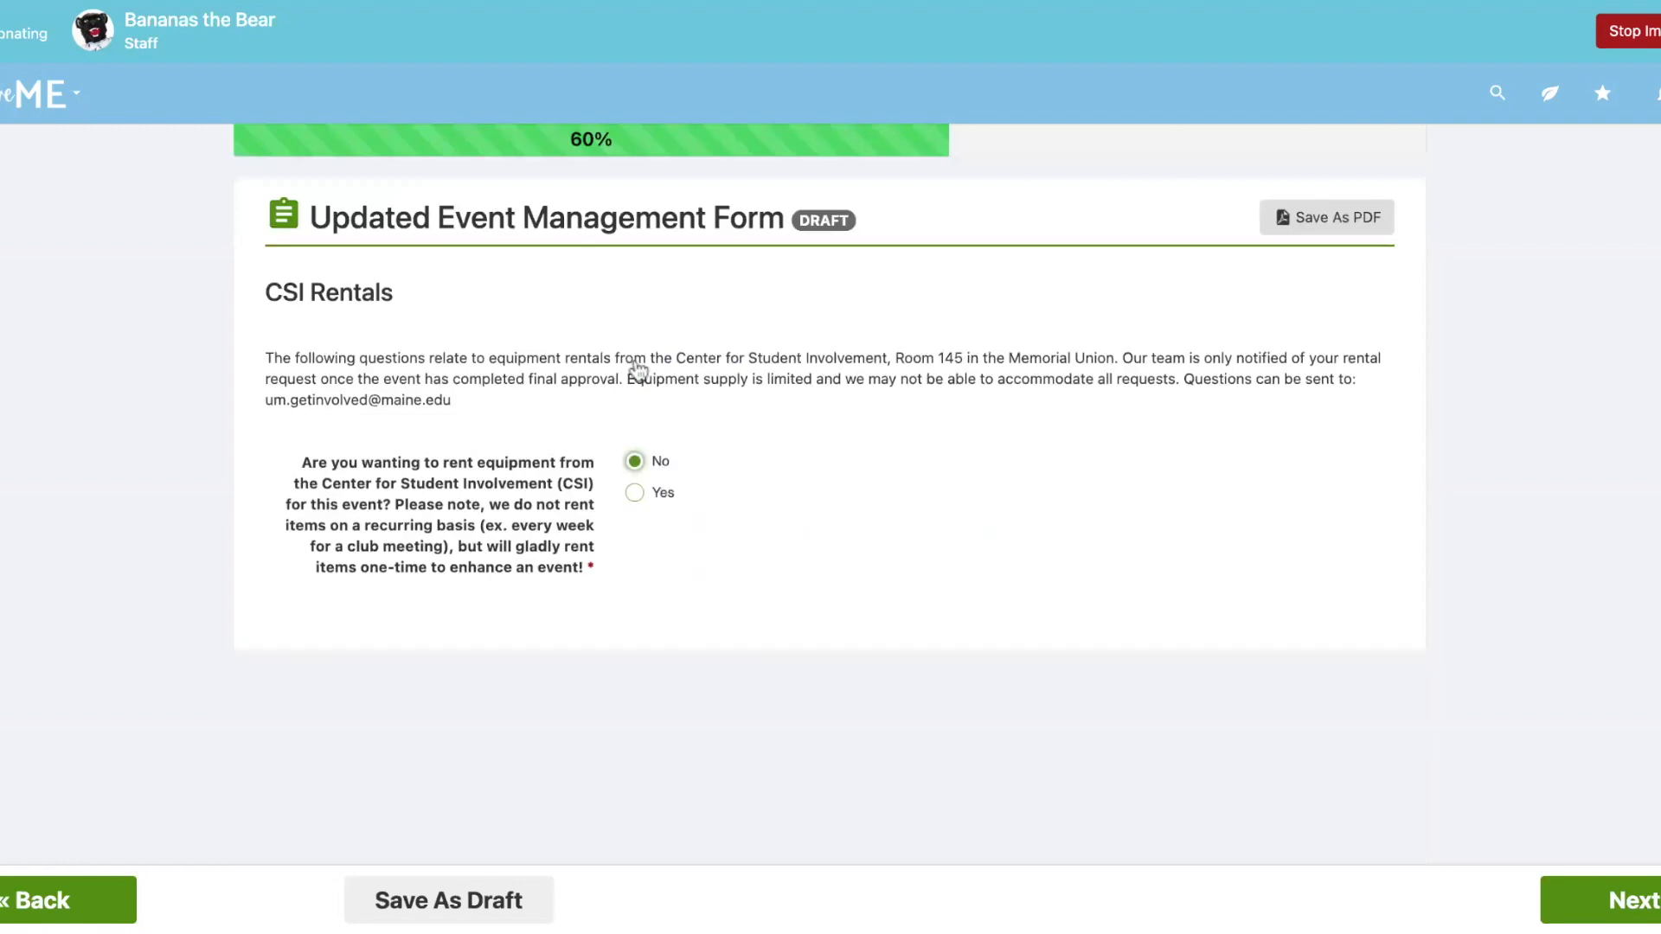
click(1643, 904)
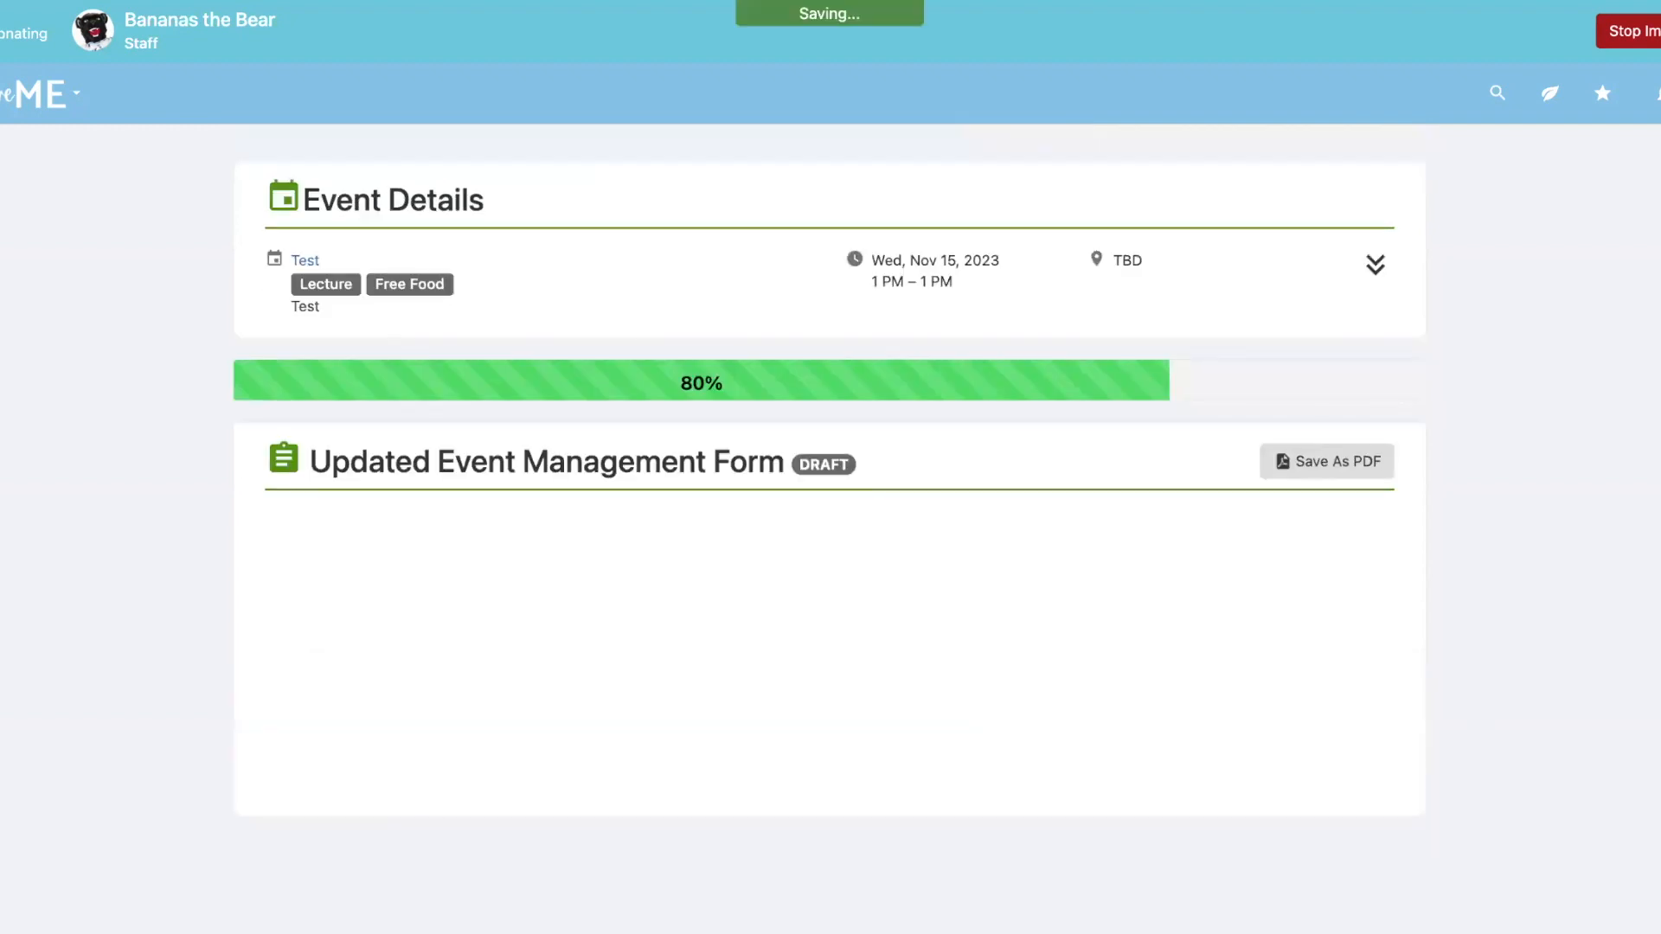
- Answer Yes to alcohol being present or served, and review the follow-up questions on age checks, sober monitors and risk management
scroll(1286, 819, down, 2)
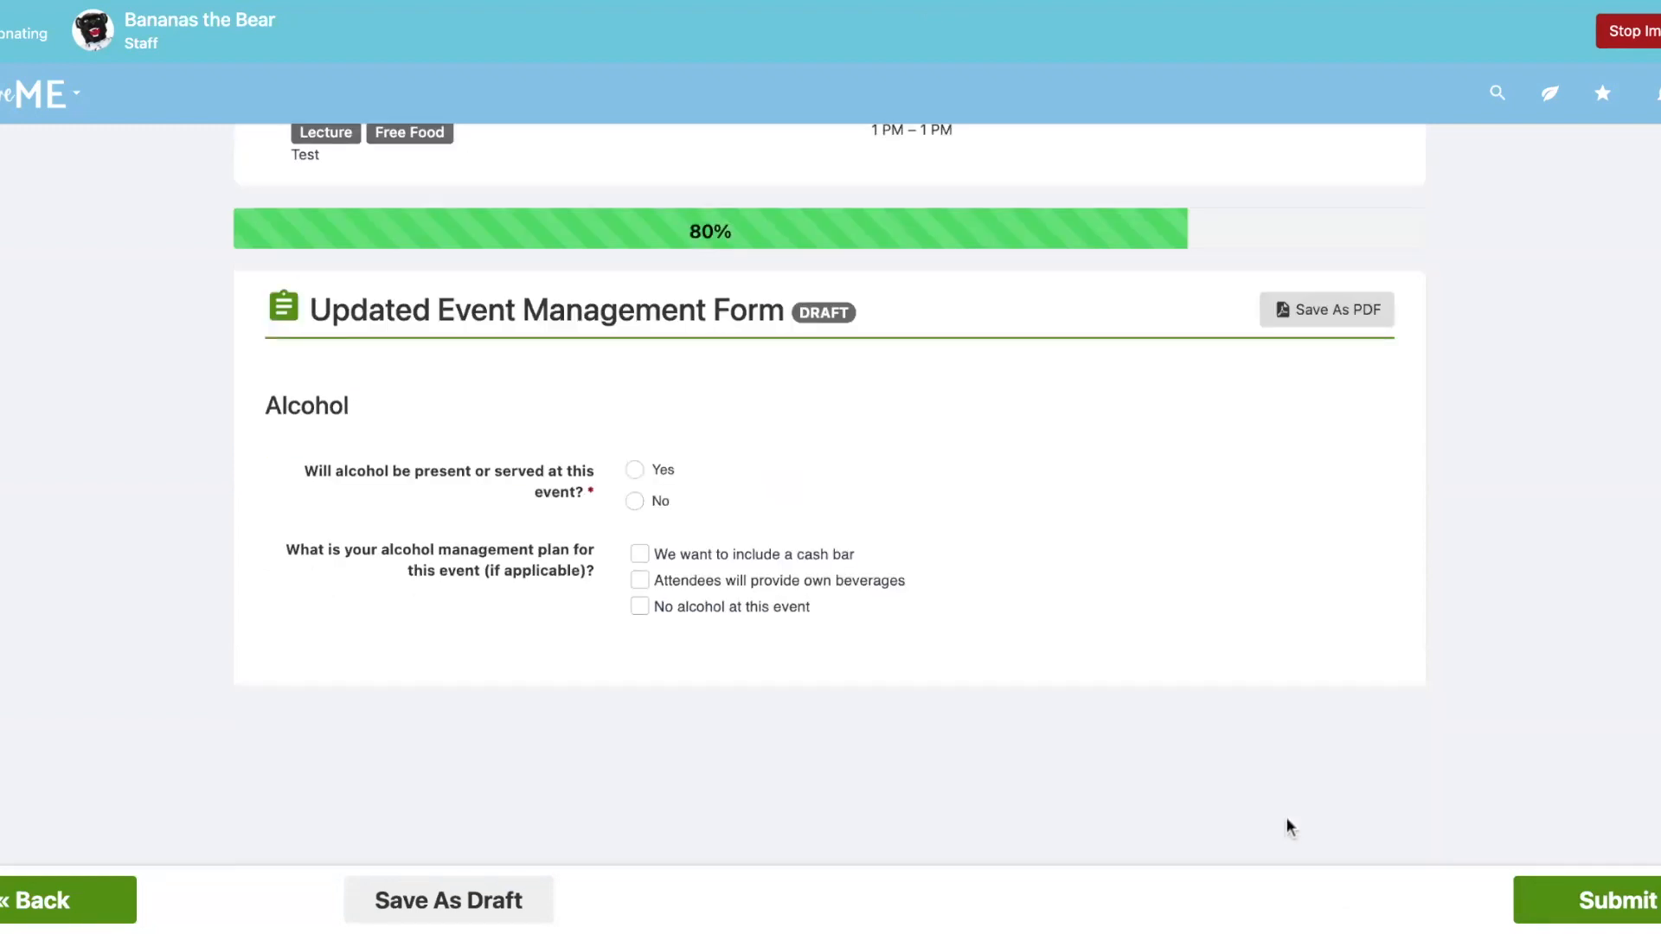
click(640, 458)
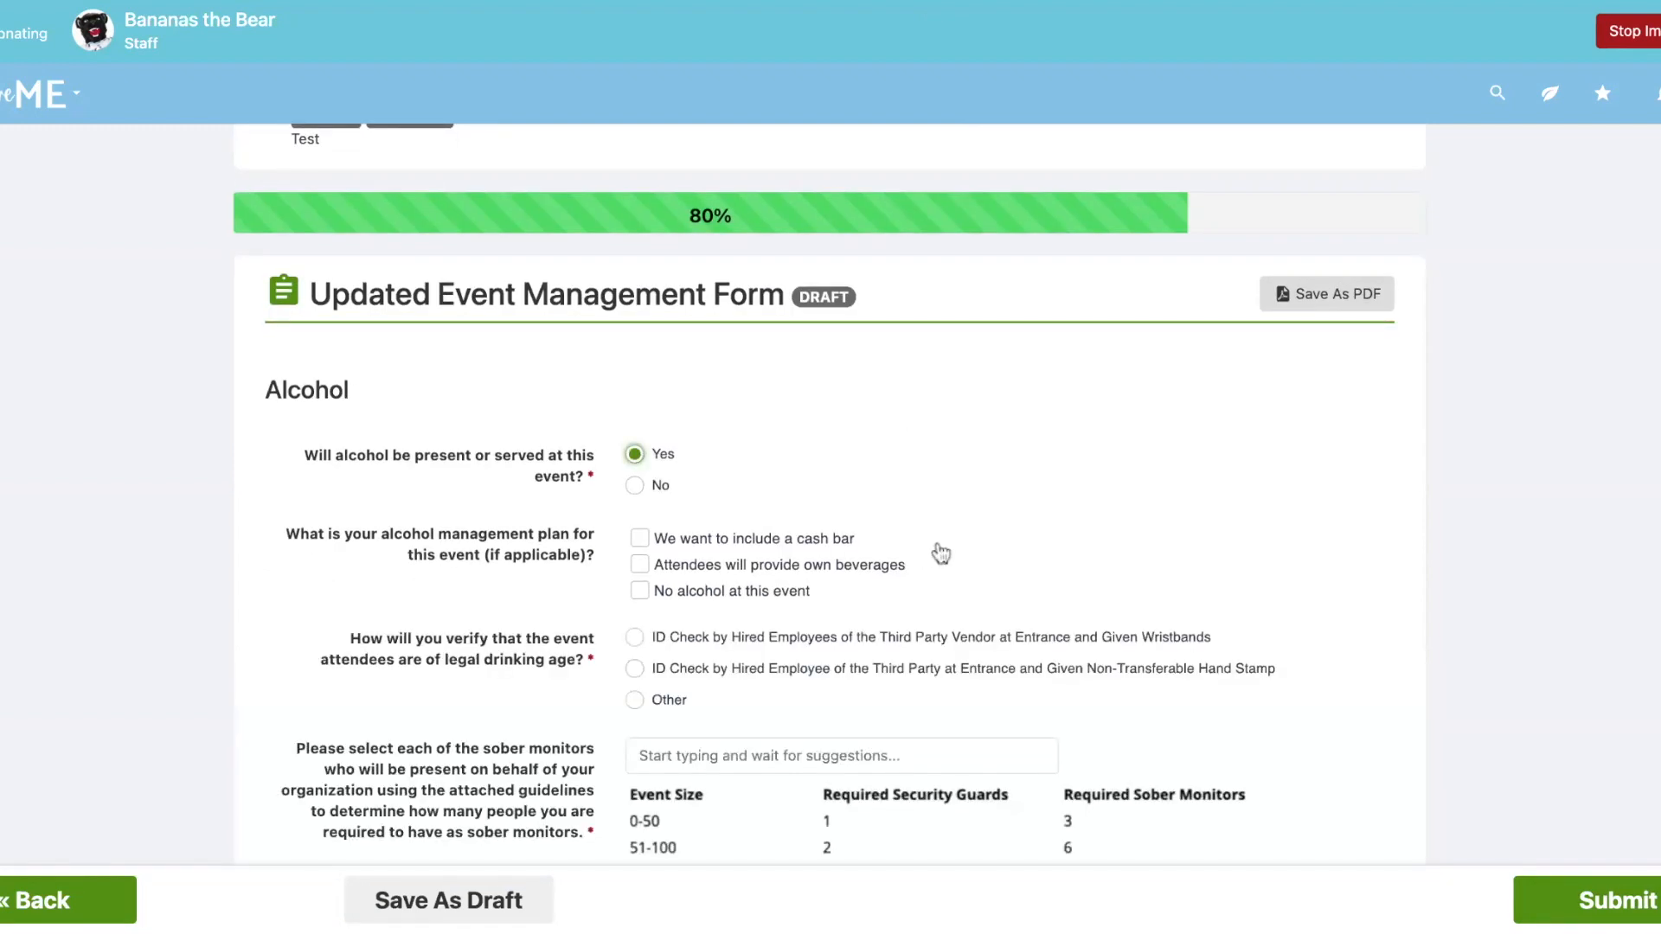
scroll(939, 552, down, 3)
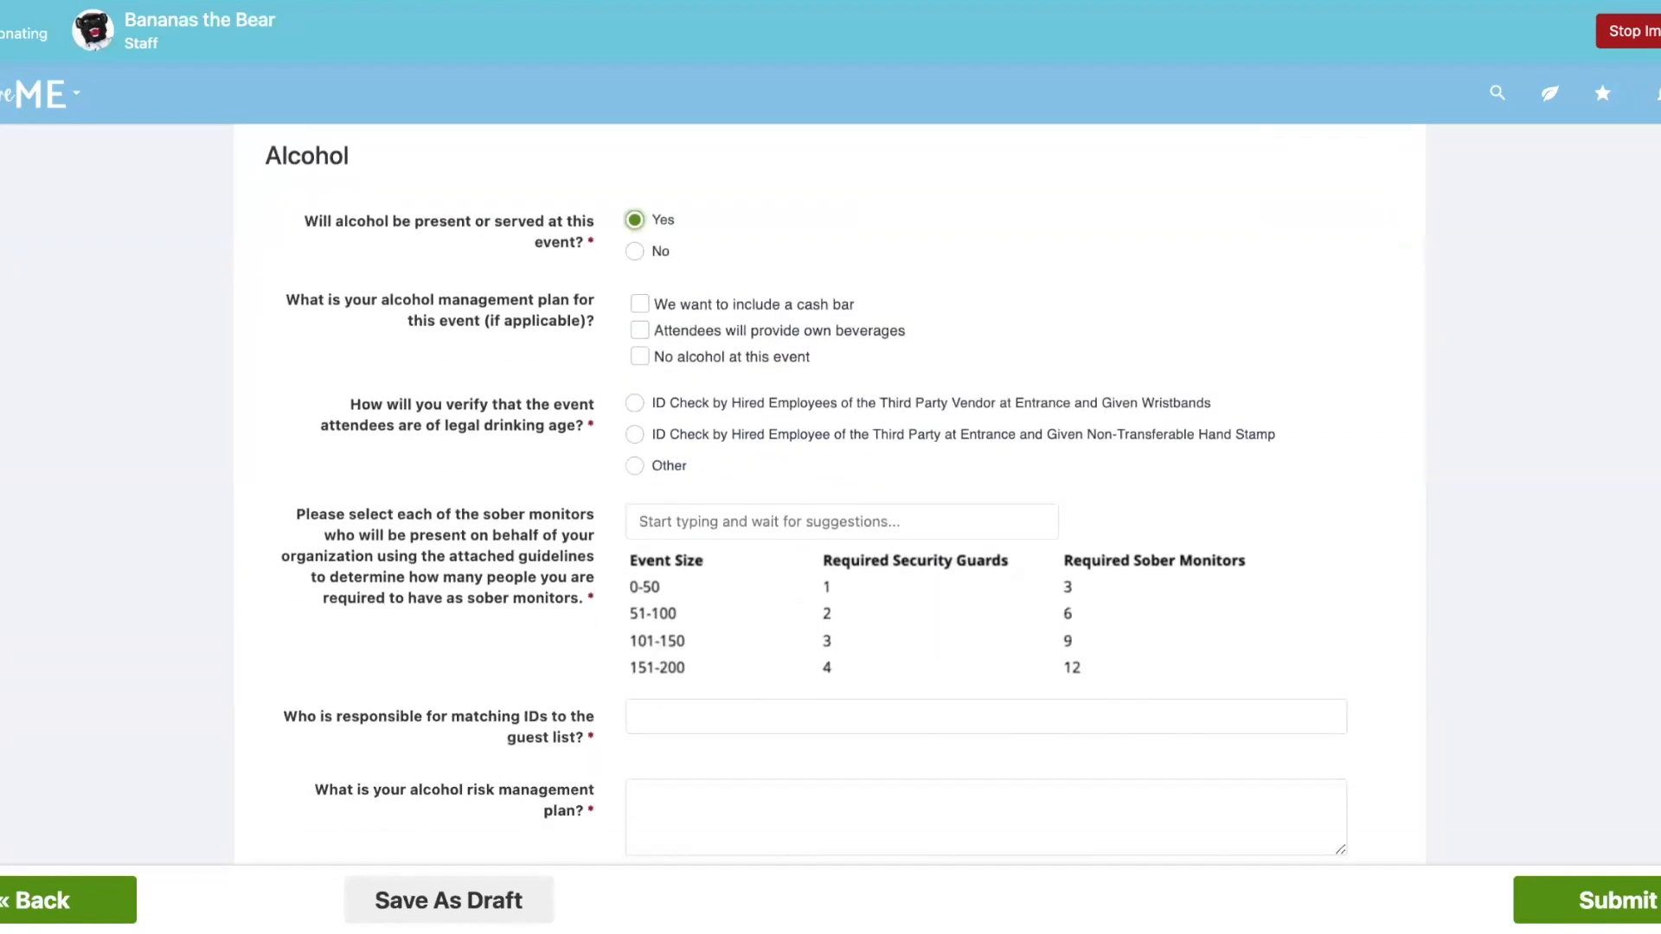
scroll(831, 498, down, 1)
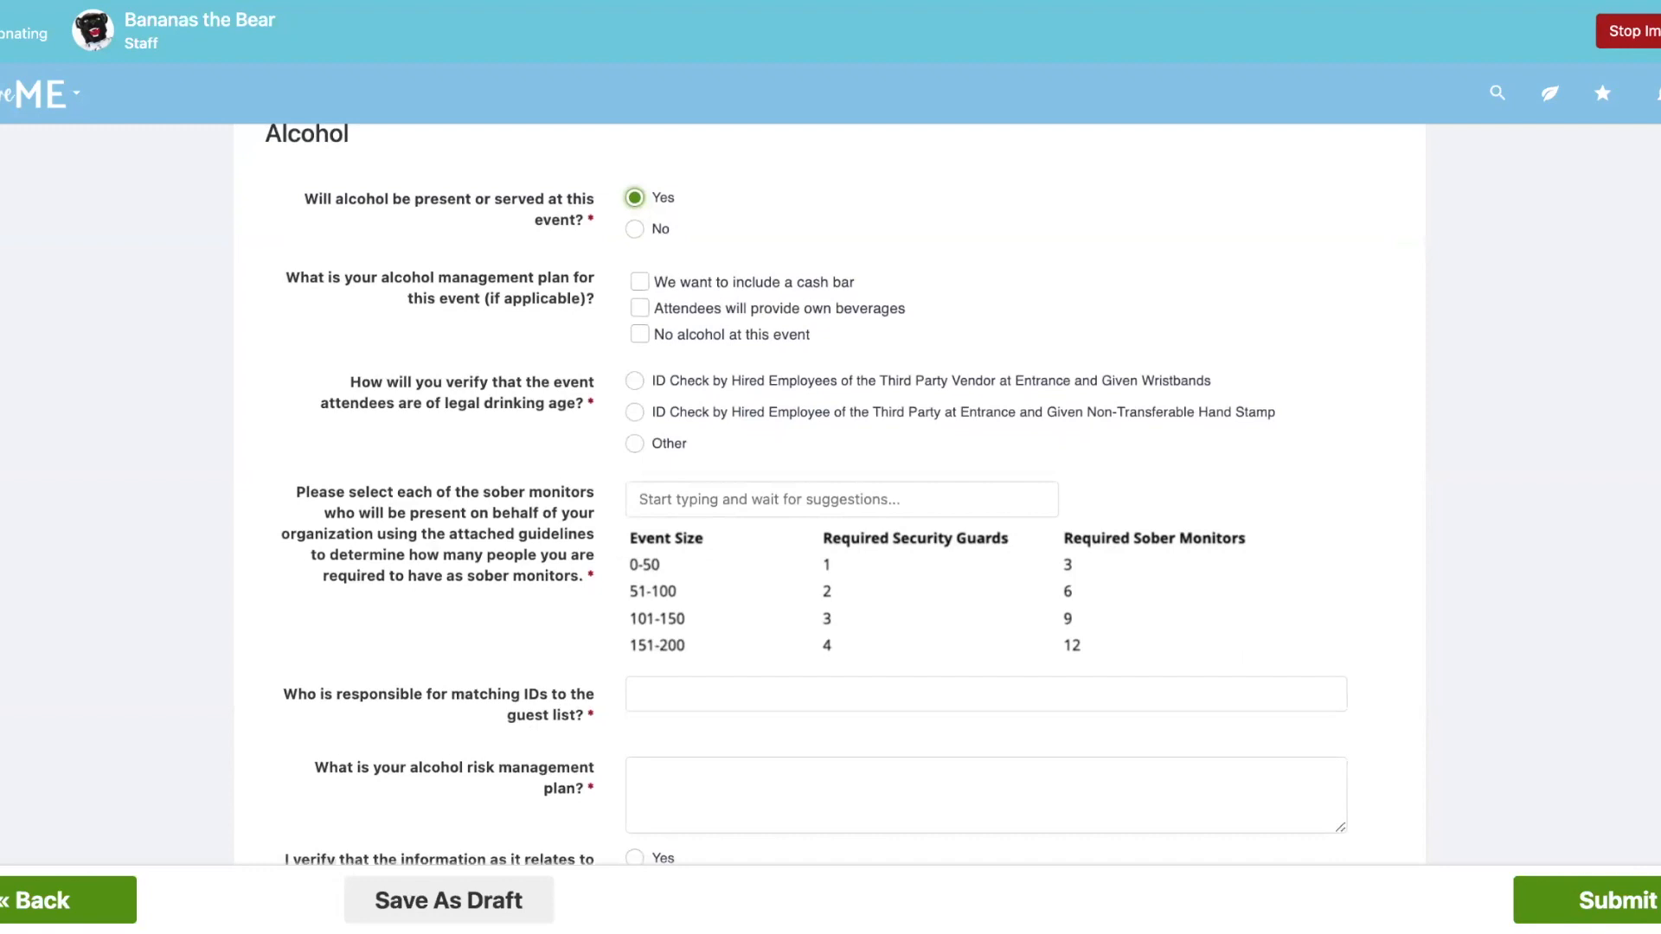
scroll(830, 493, down, 3)
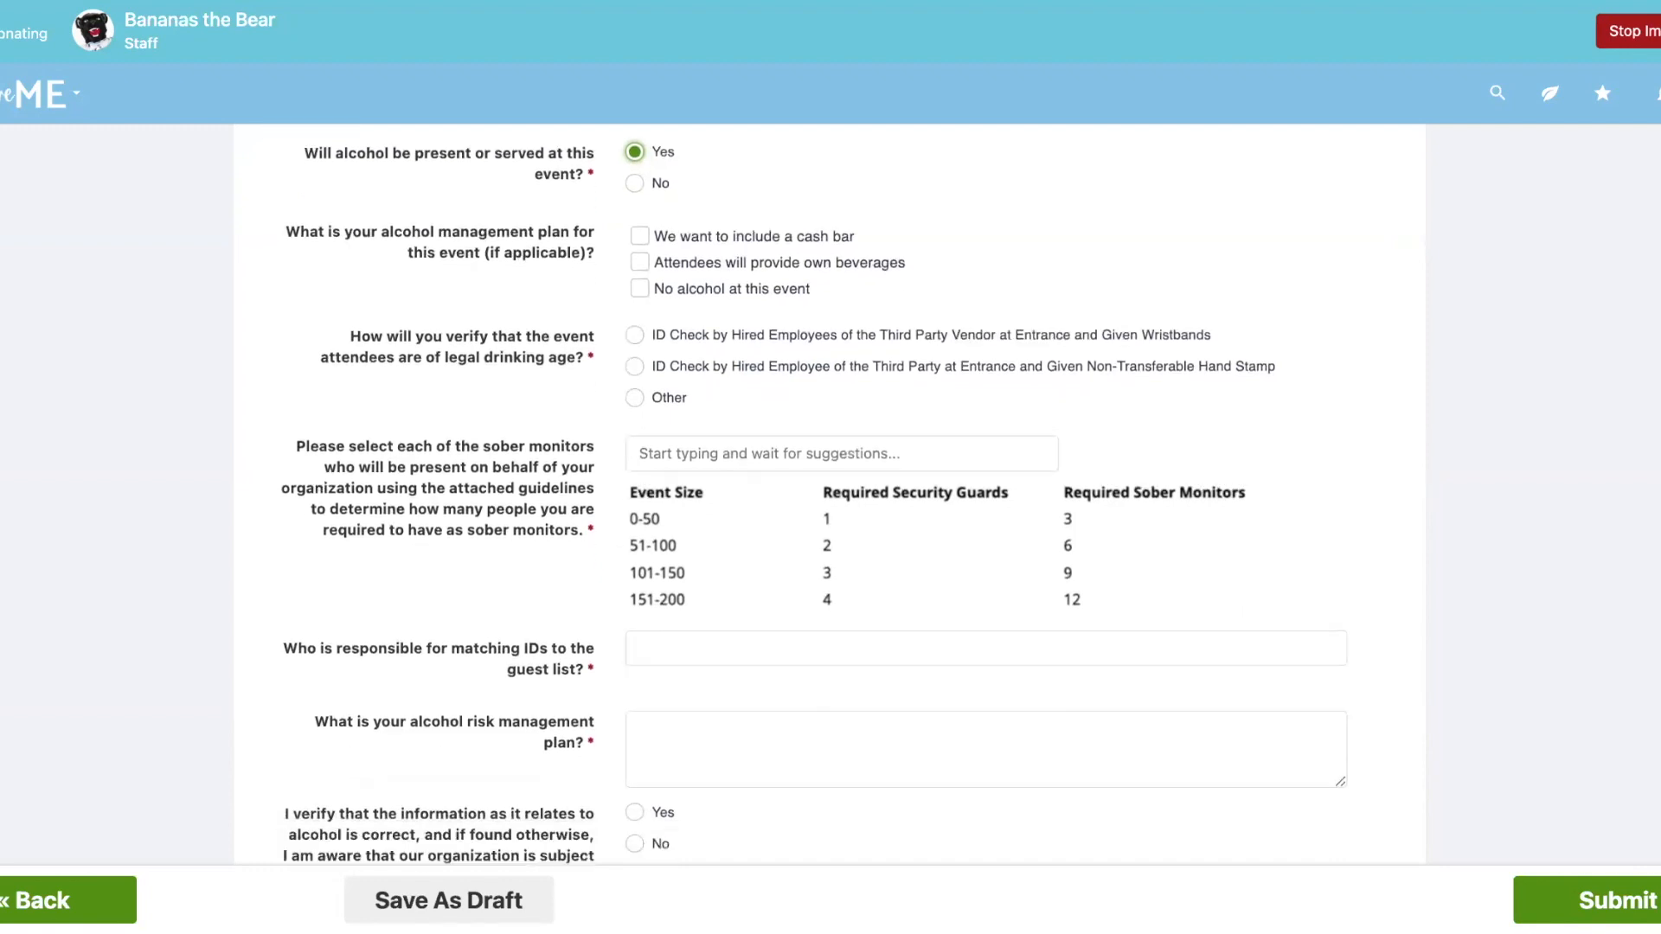
scroll(829, 476, up, 2)
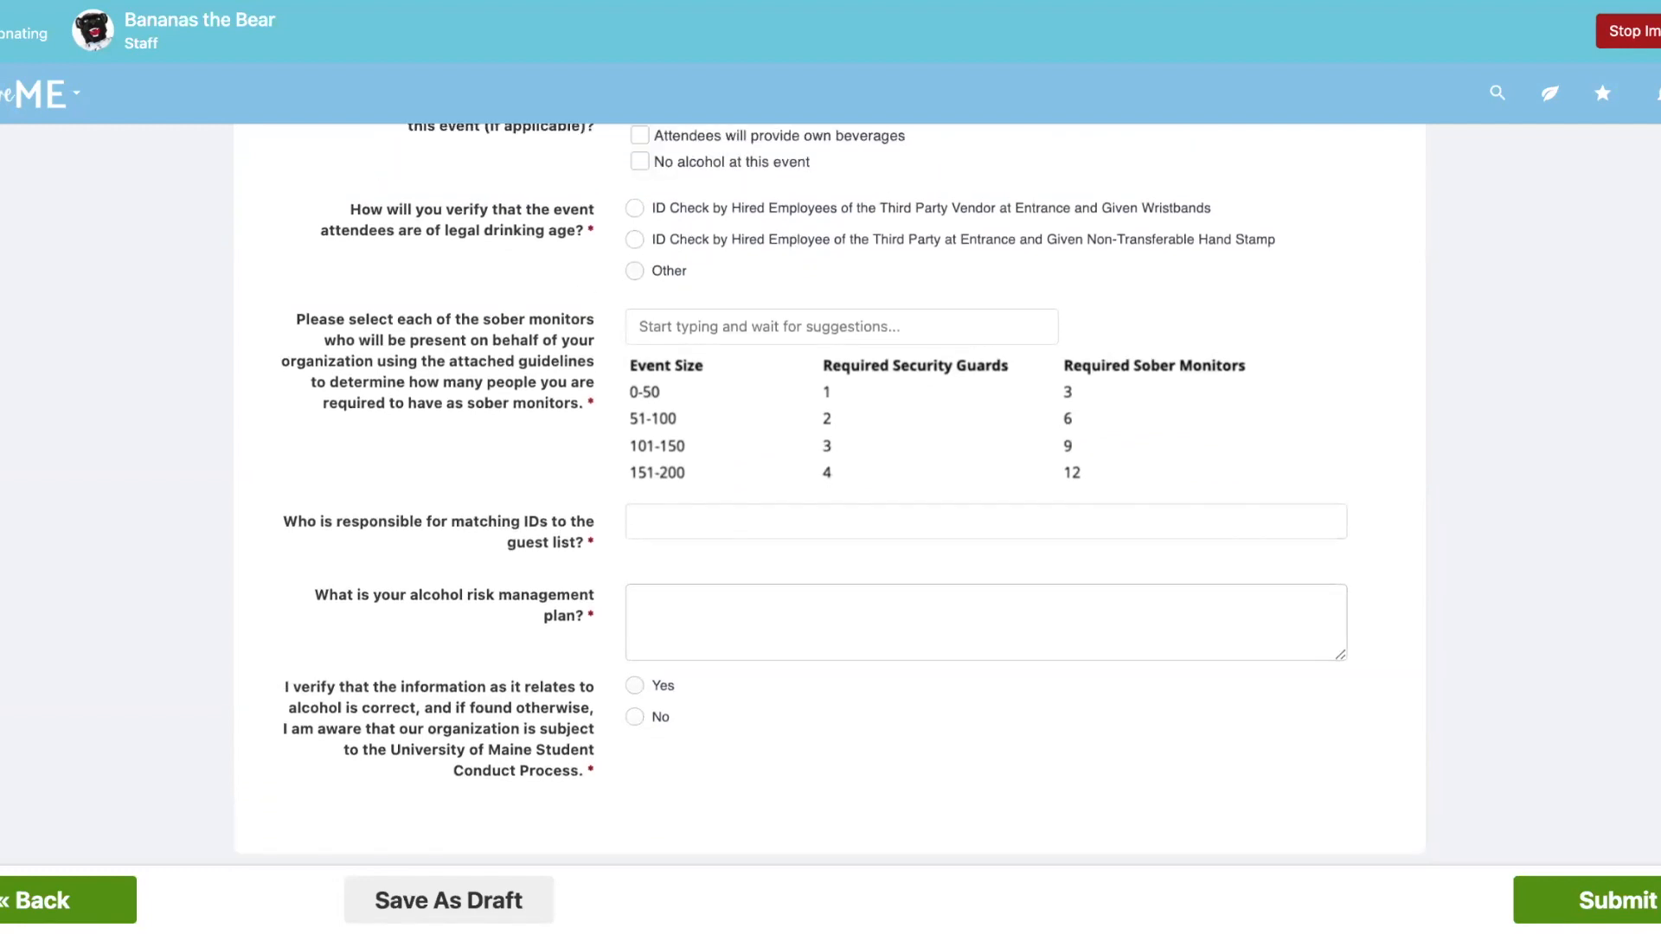
scroll(631, 386, up, 5)
- Answer No to alcohol being present or served at the event and submit the Updated Event Management Form
click(634, 385)
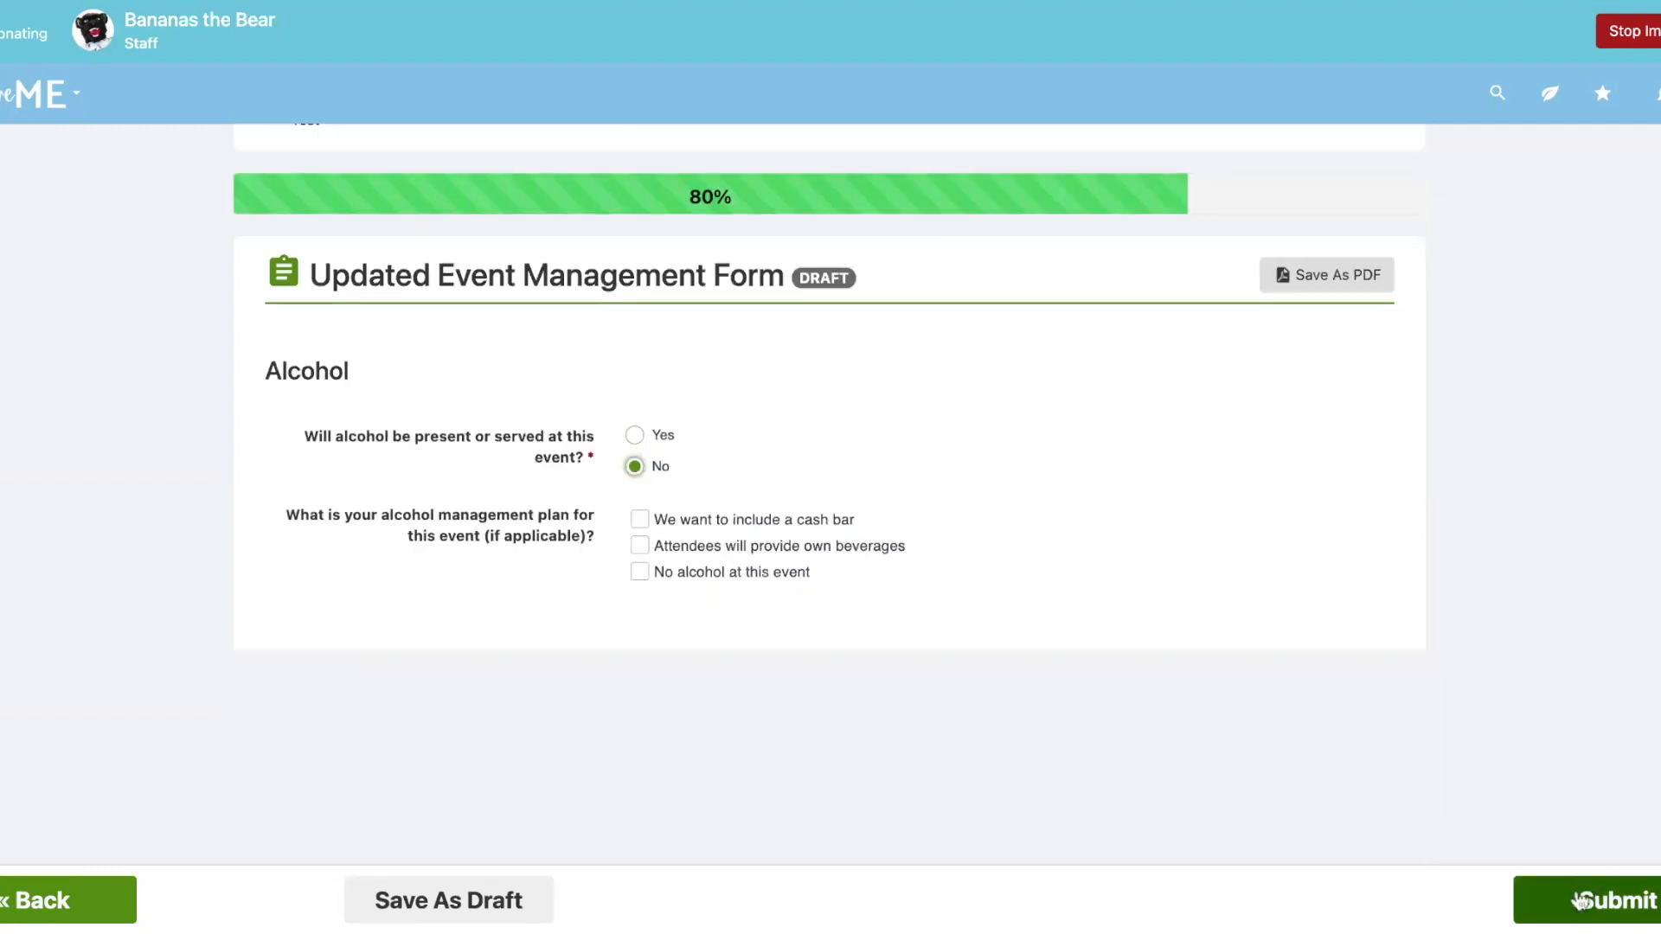
click(1580, 901)
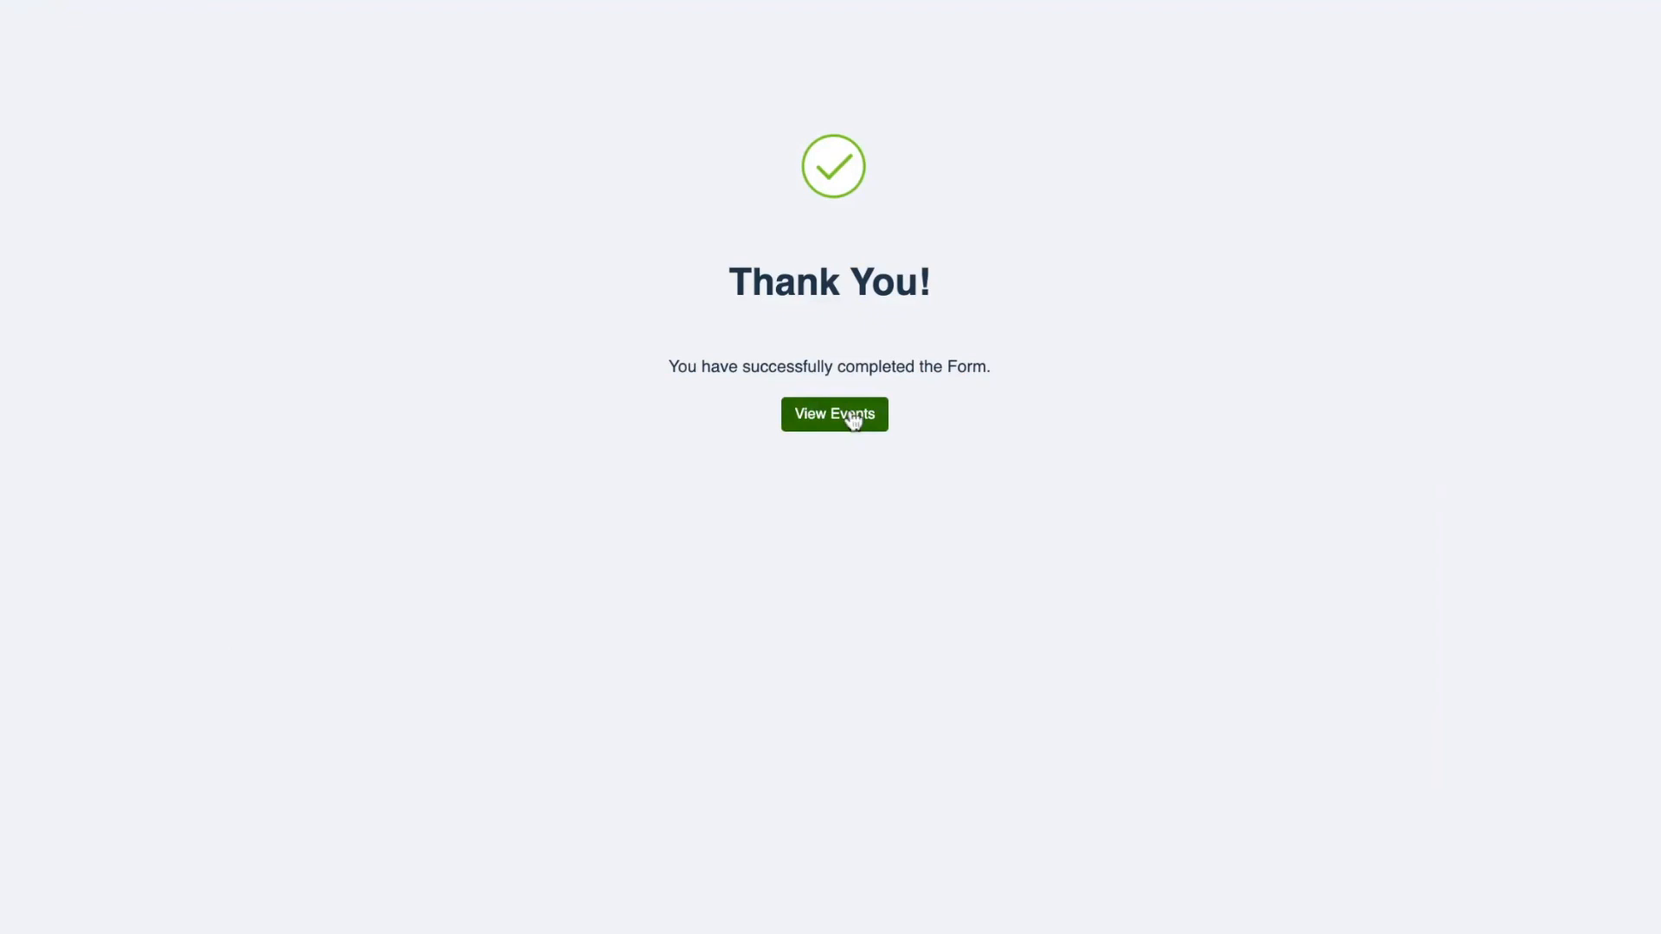
- Go to the group's upcoming events, open the first Test event for editing, and save it
click(852, 417)
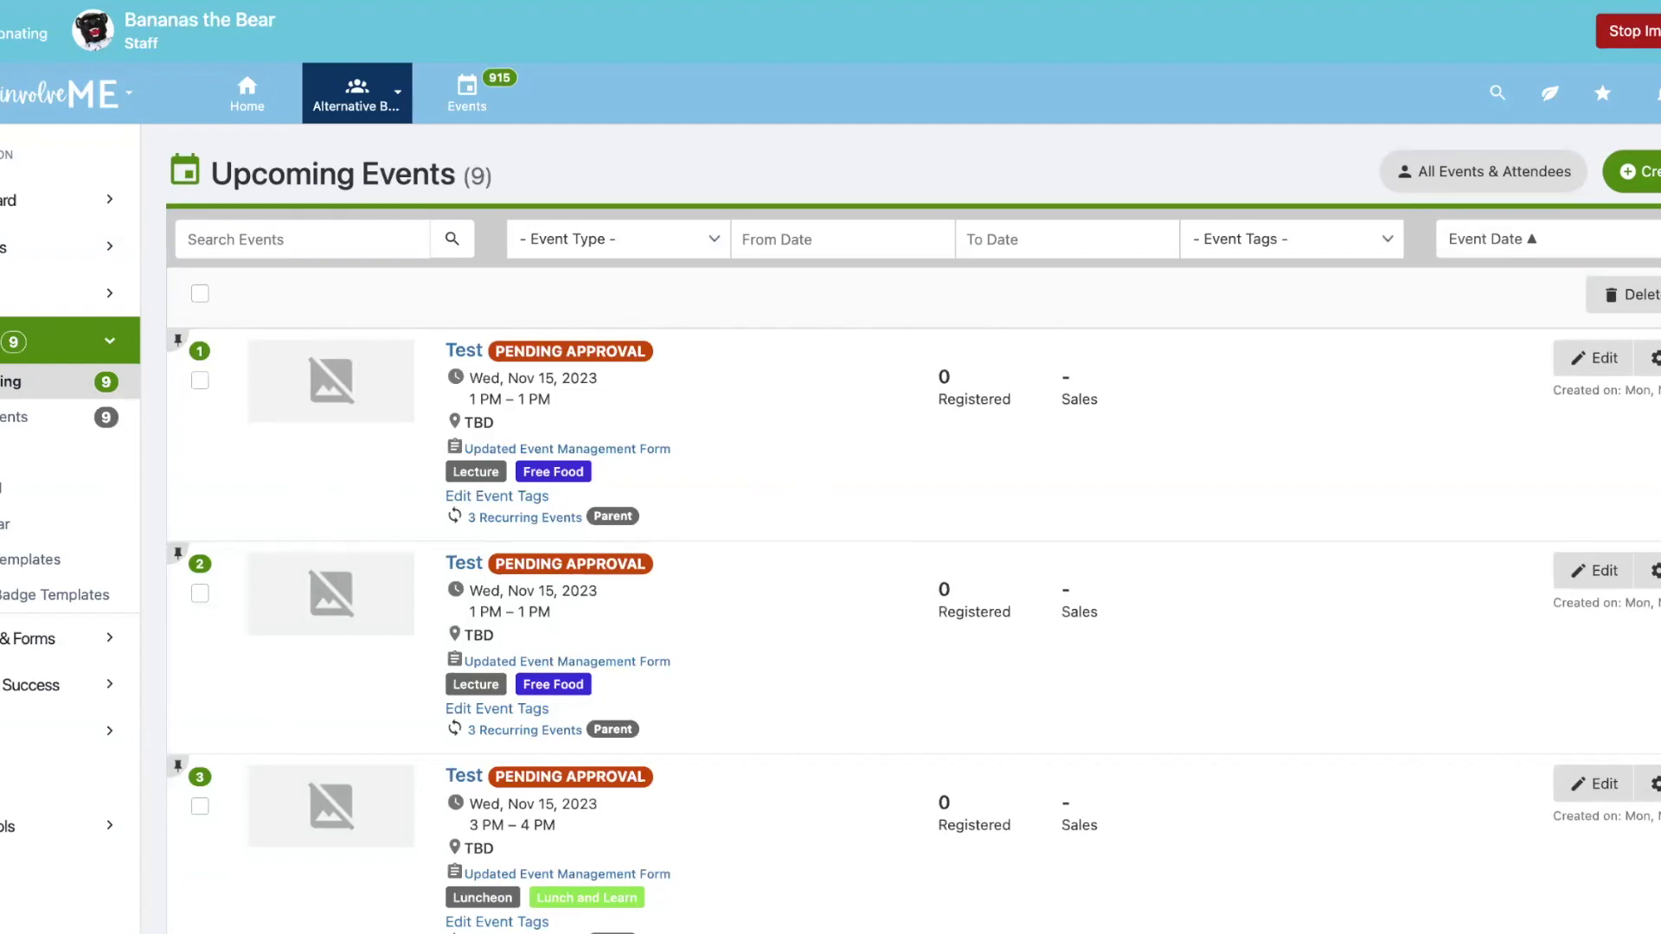
click(1605, 359)
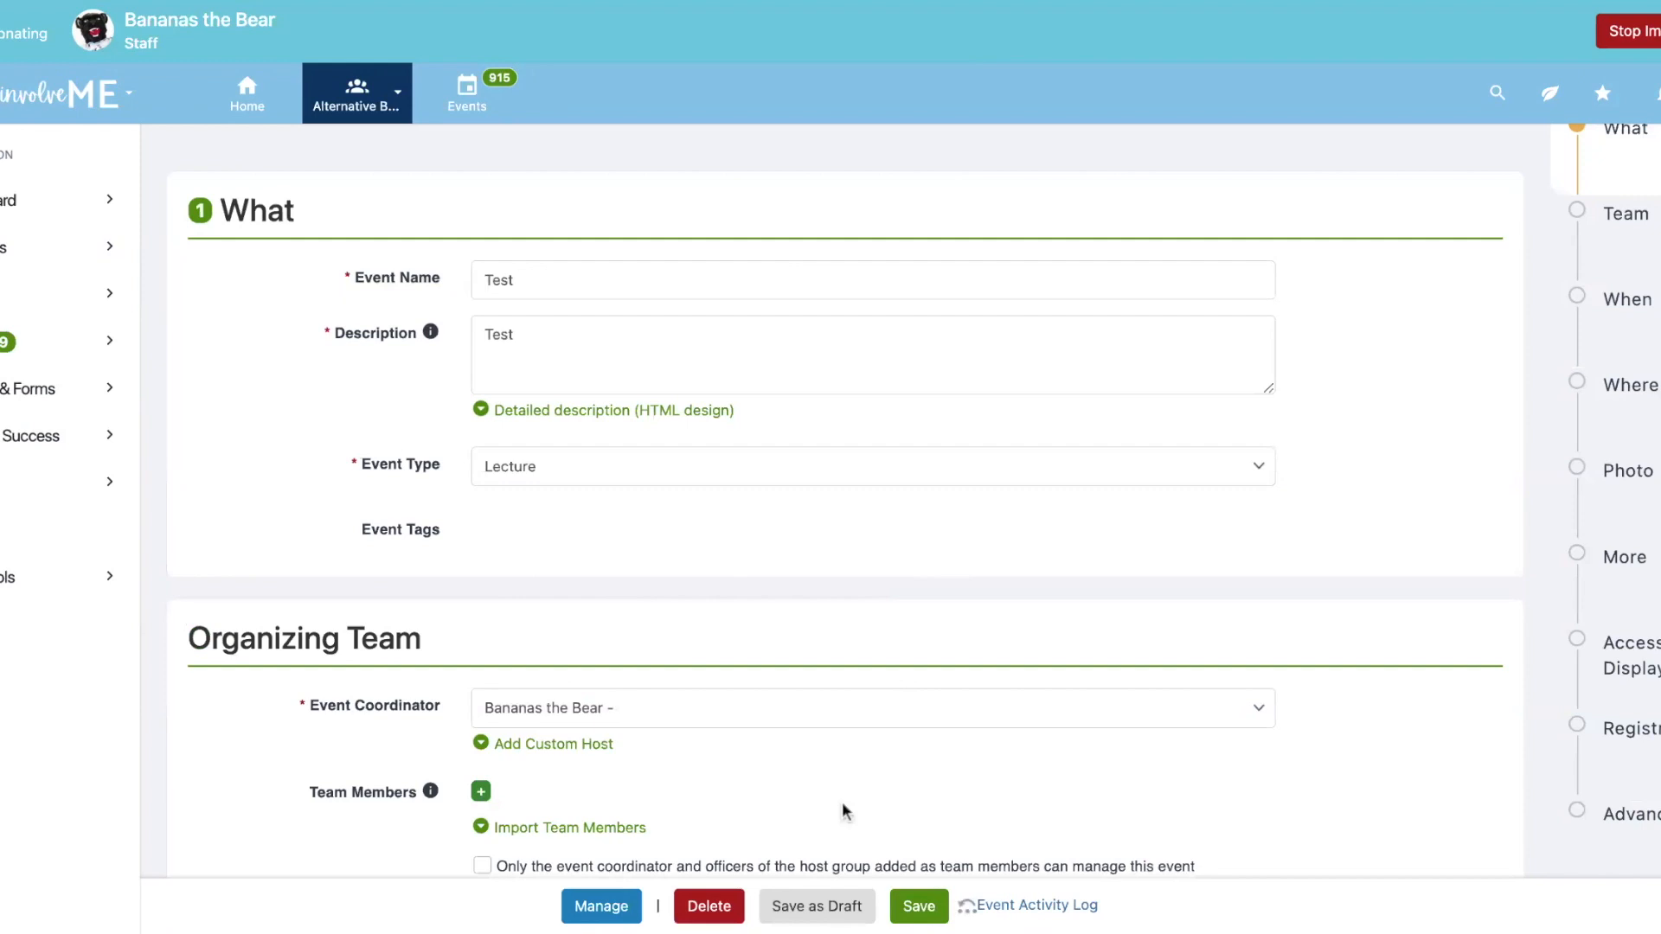
click(919, 904)
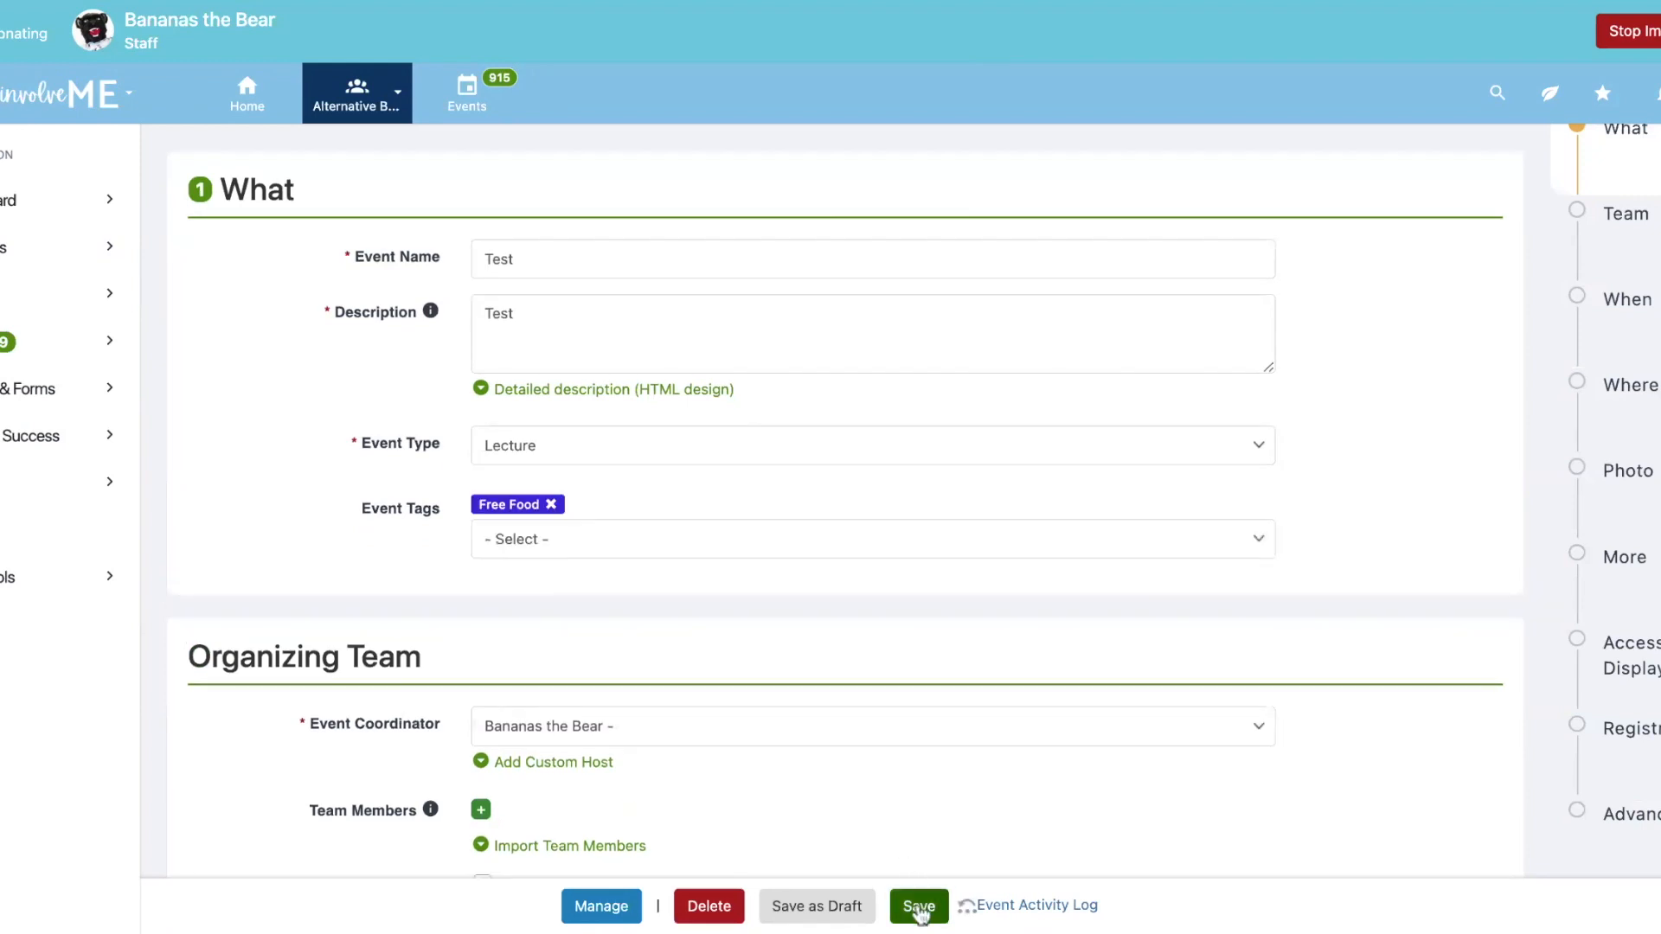